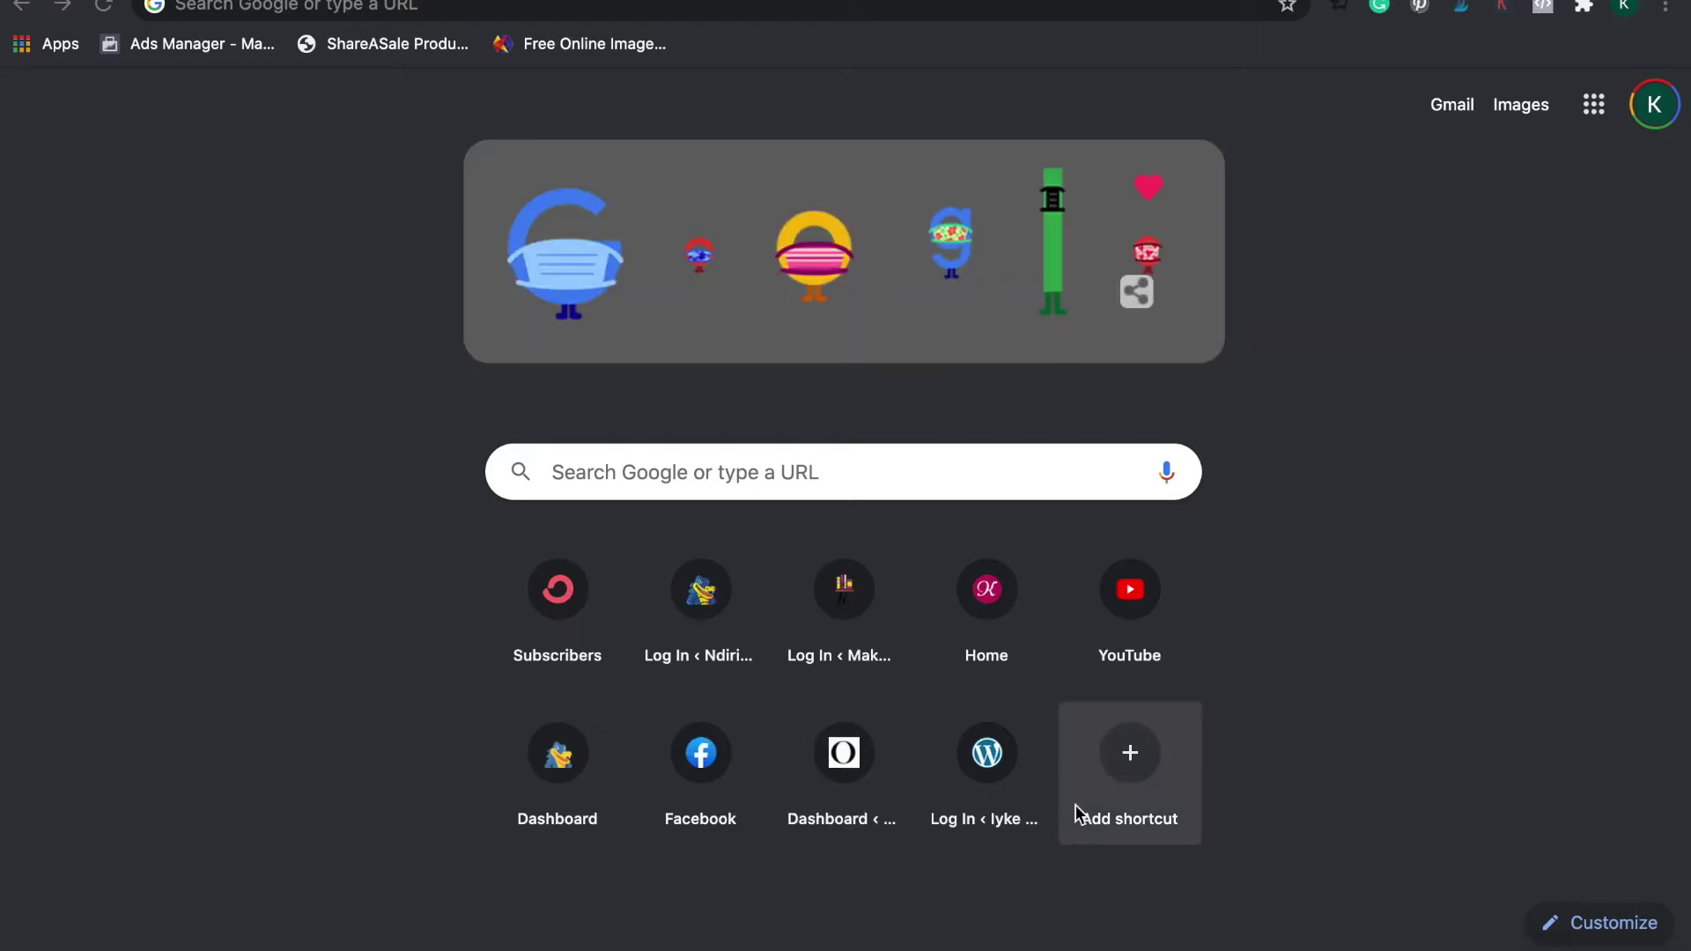
Search Google for "sell on walmart" and open the Walmart Marketplace seller page from the results.
click(400, 8)
key(Down)
click(308, 51)
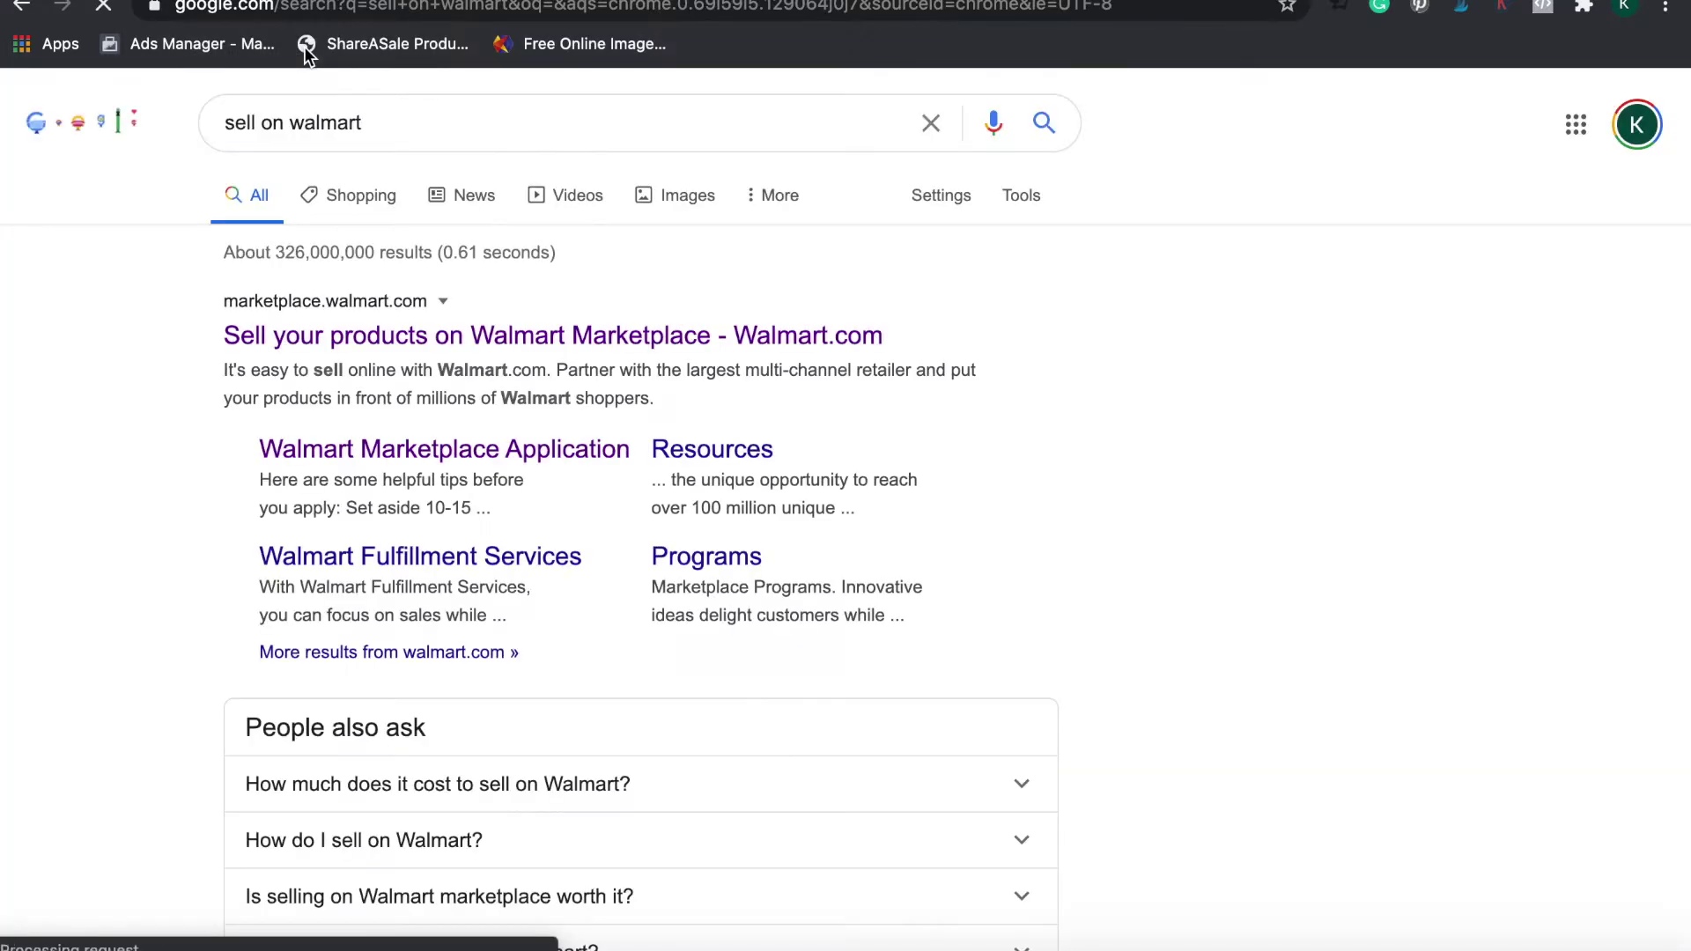
drag(381, 118, 215, 122)
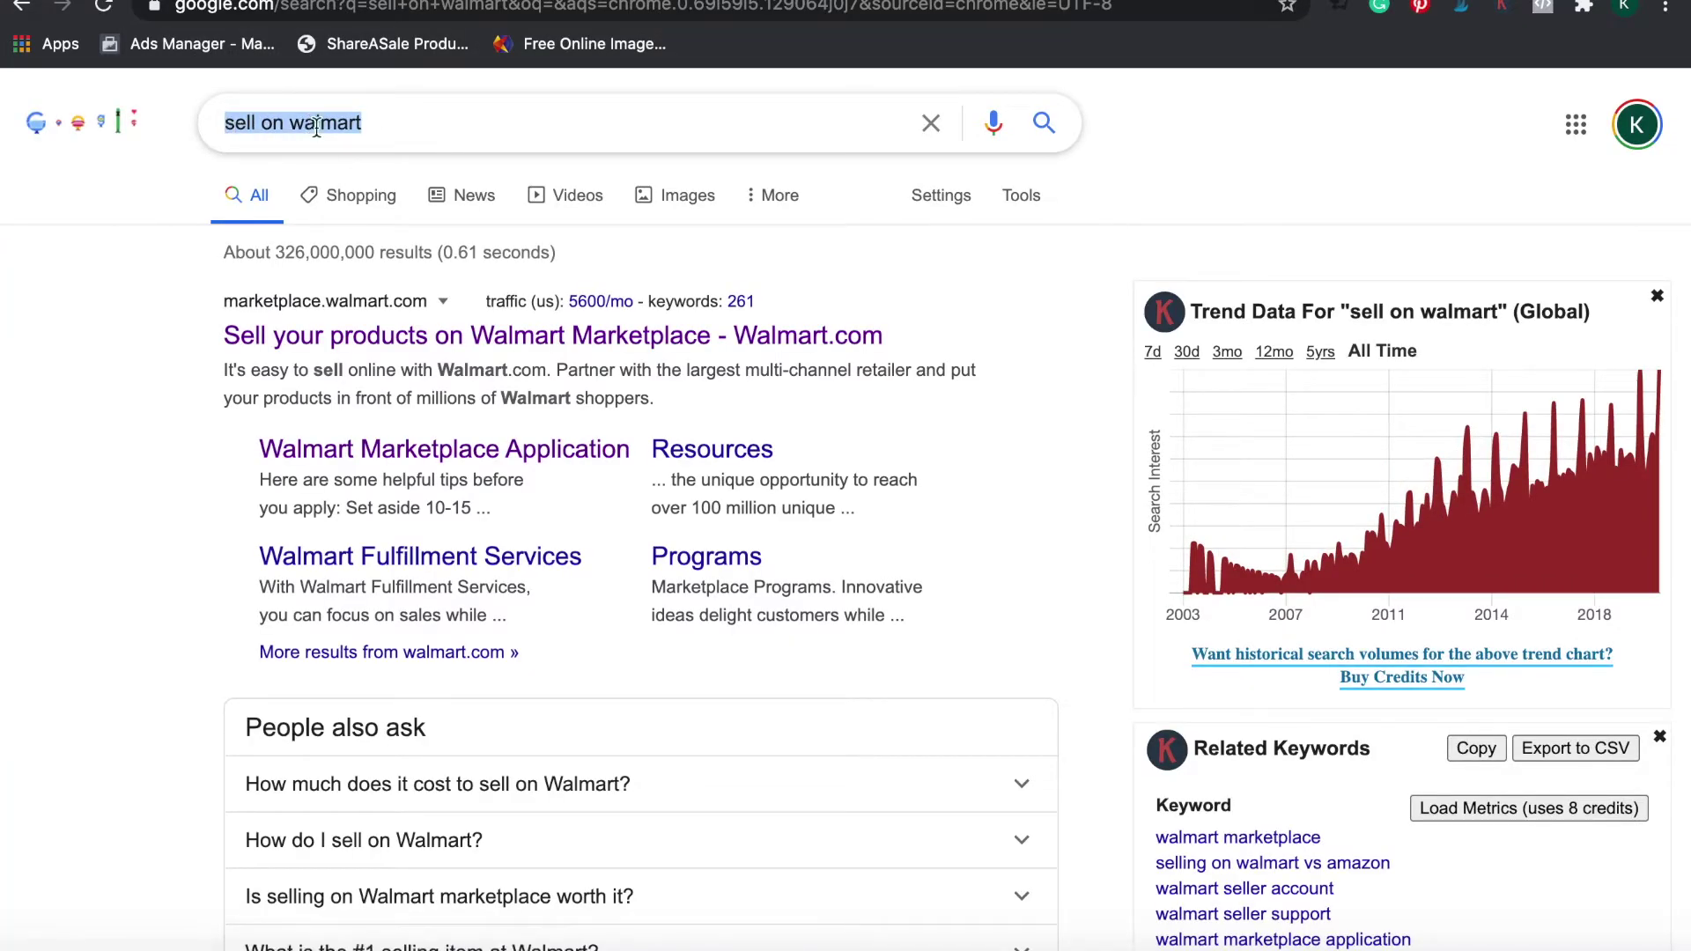
click(471, 336)
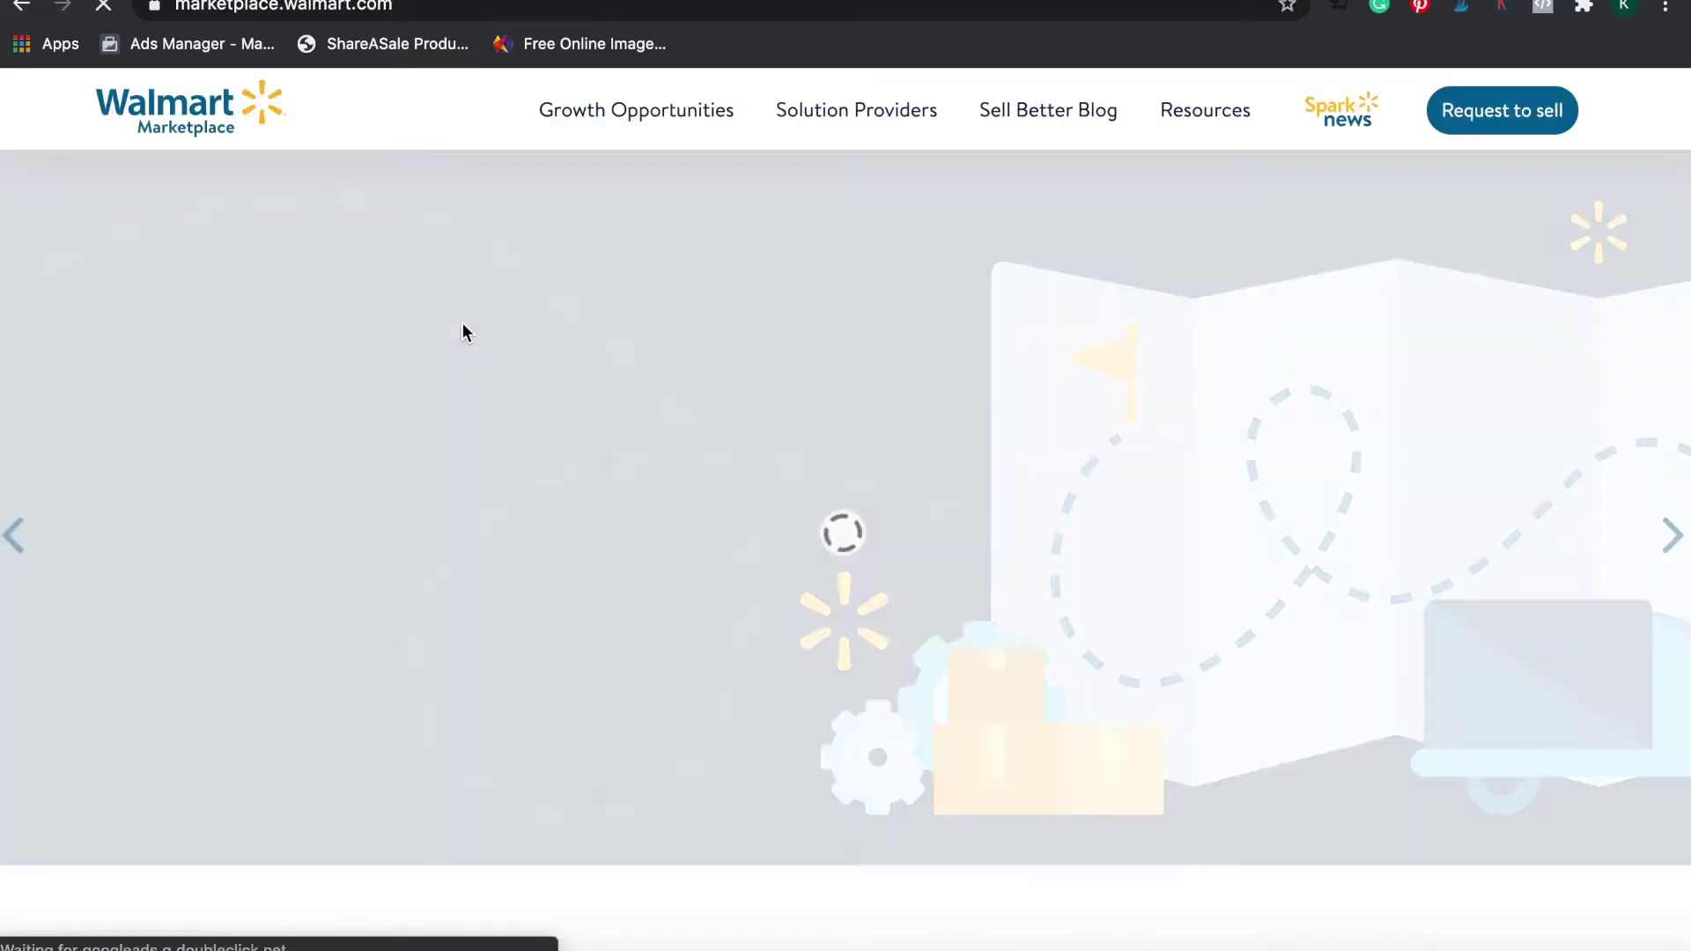
Skim the Walmart Marketplace homepage, open its request-to-sell application, and review the information required before applying.
scroll(675, 378, down, 8)
scroll(675, 379, down, 10)
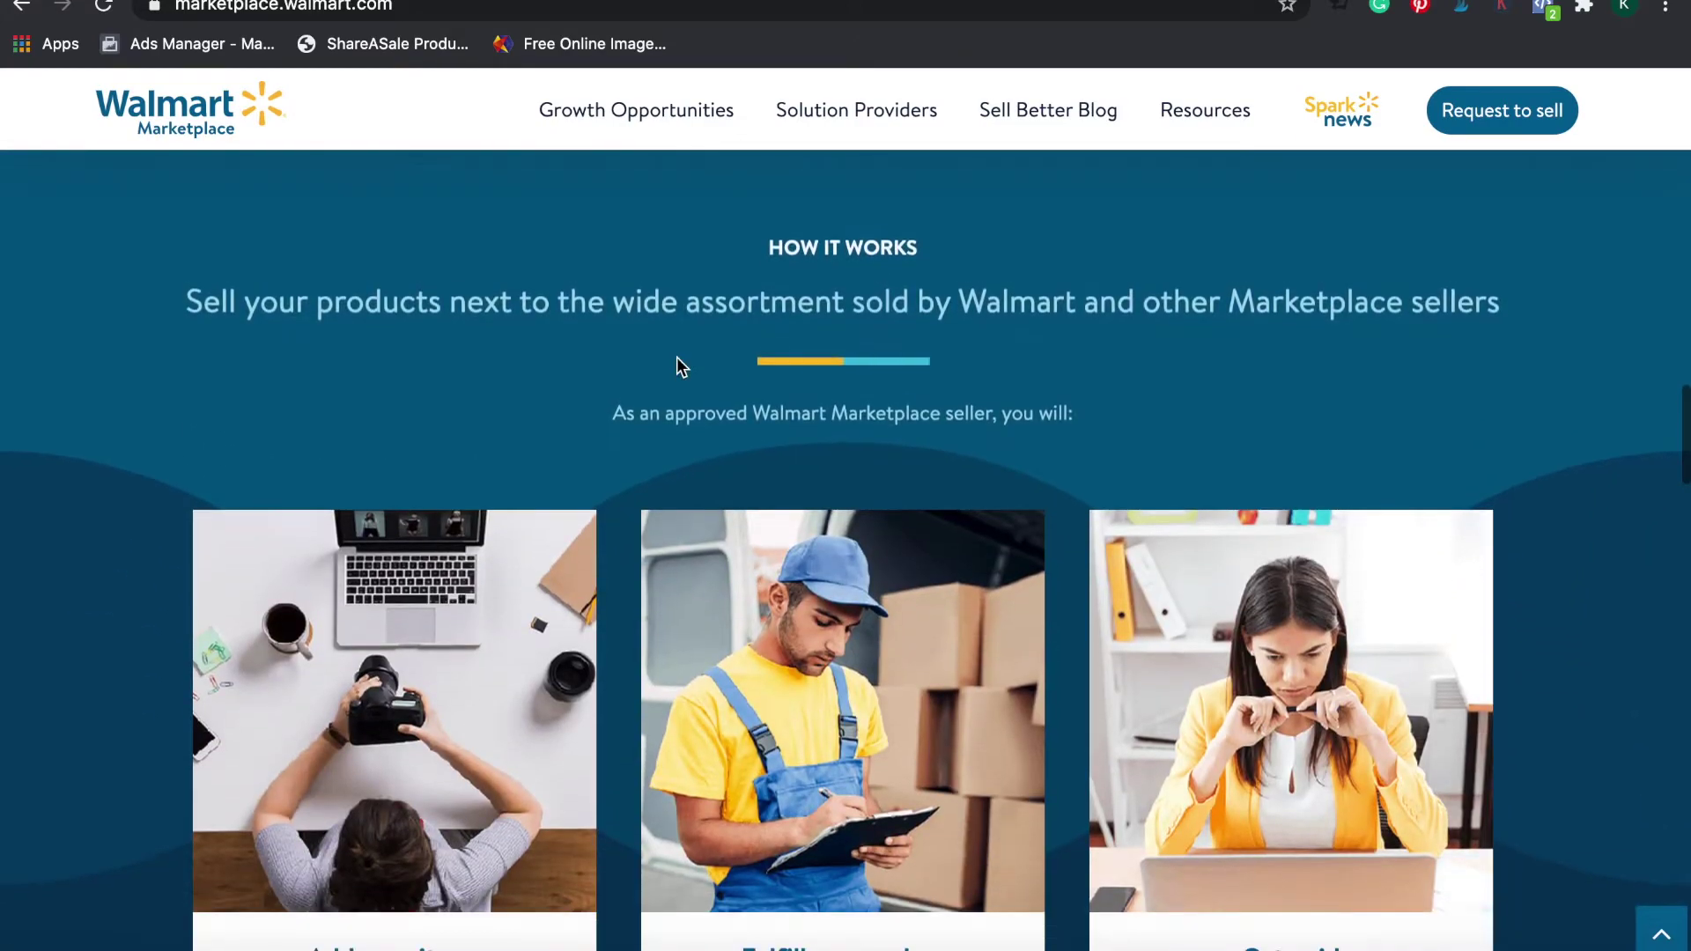
scroll(677, 357, up, 10)
scroll(676, 357, up, 4)
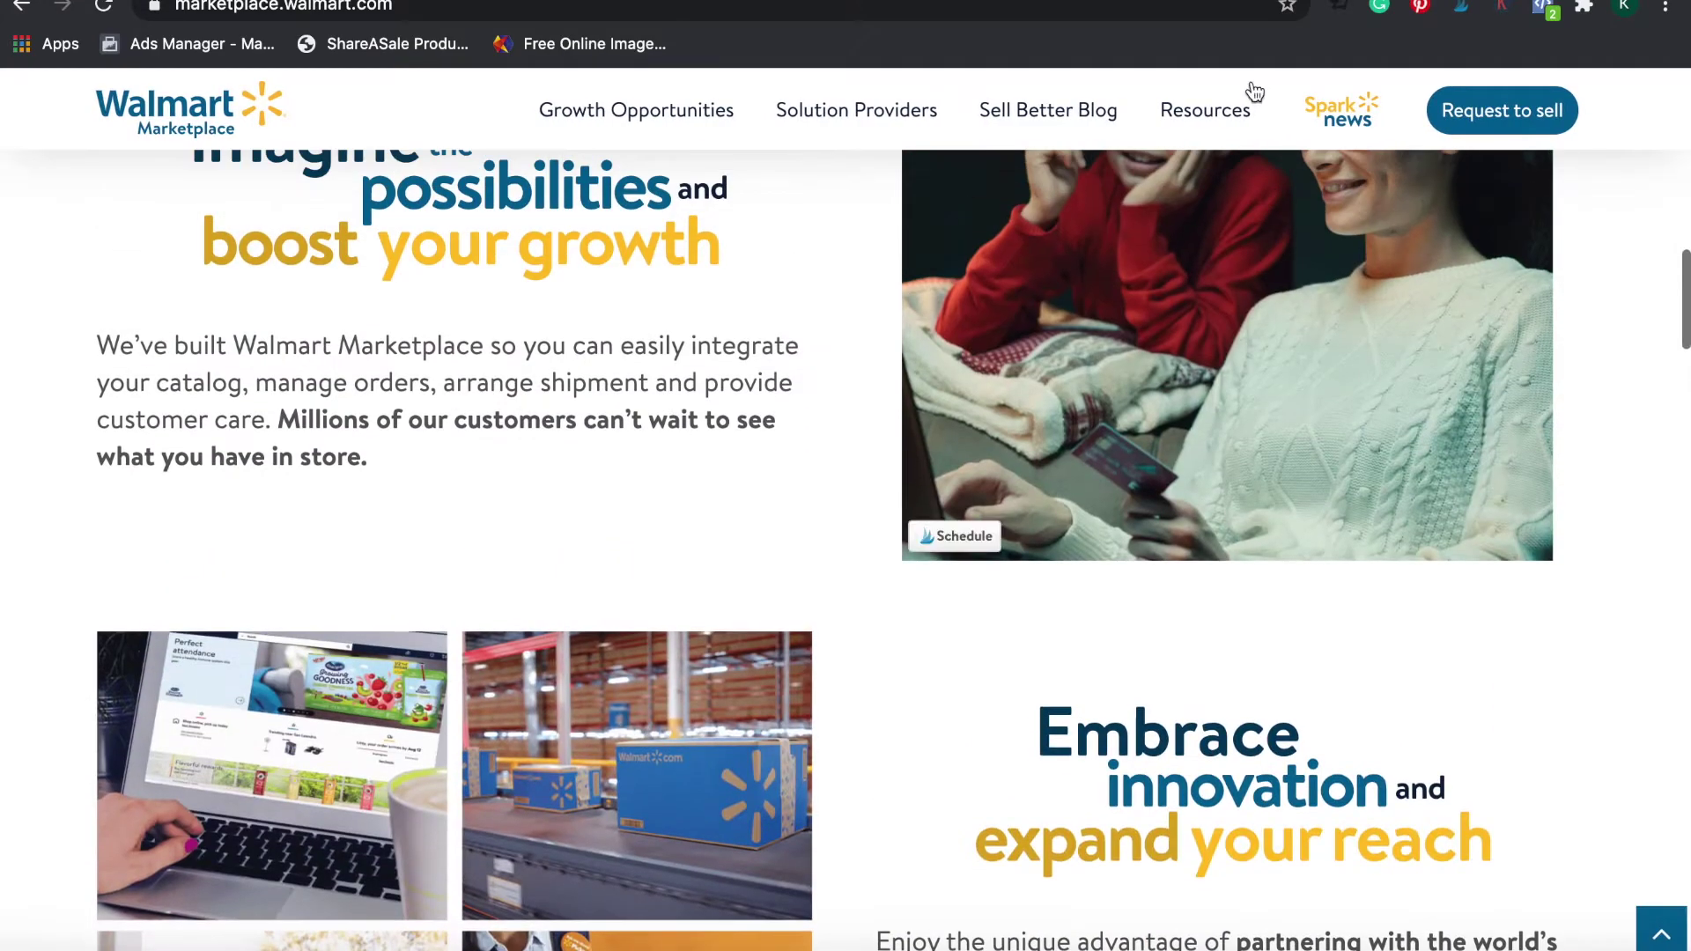
click(1487, 115)
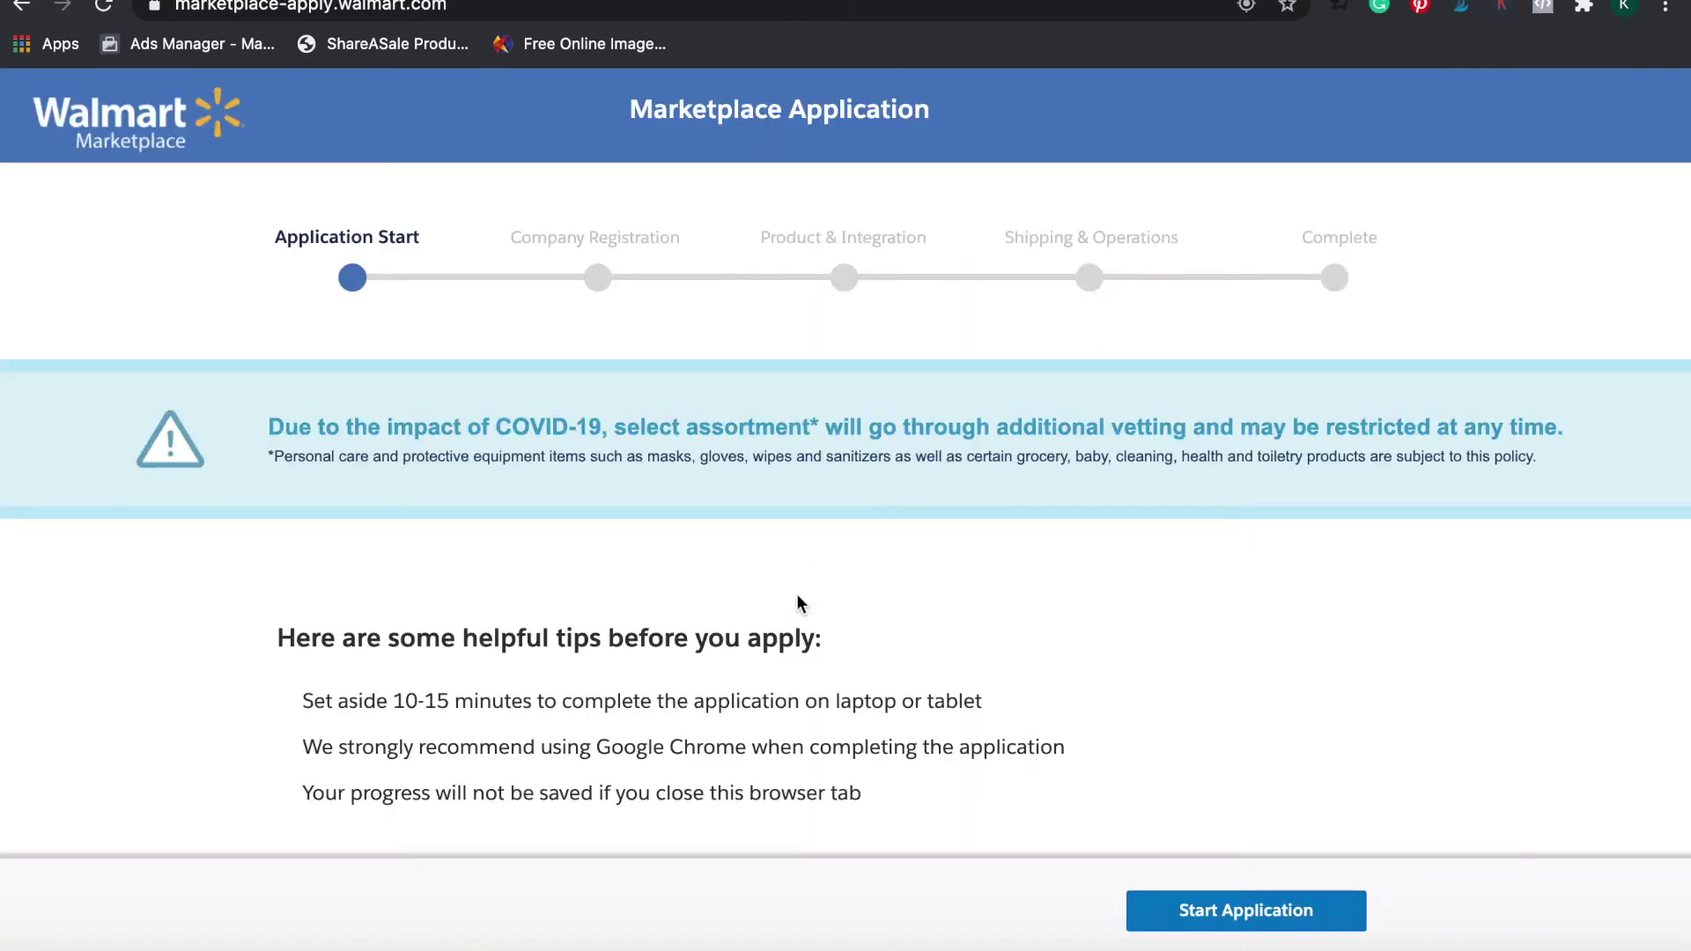
scroll(790, 608, down, 6)
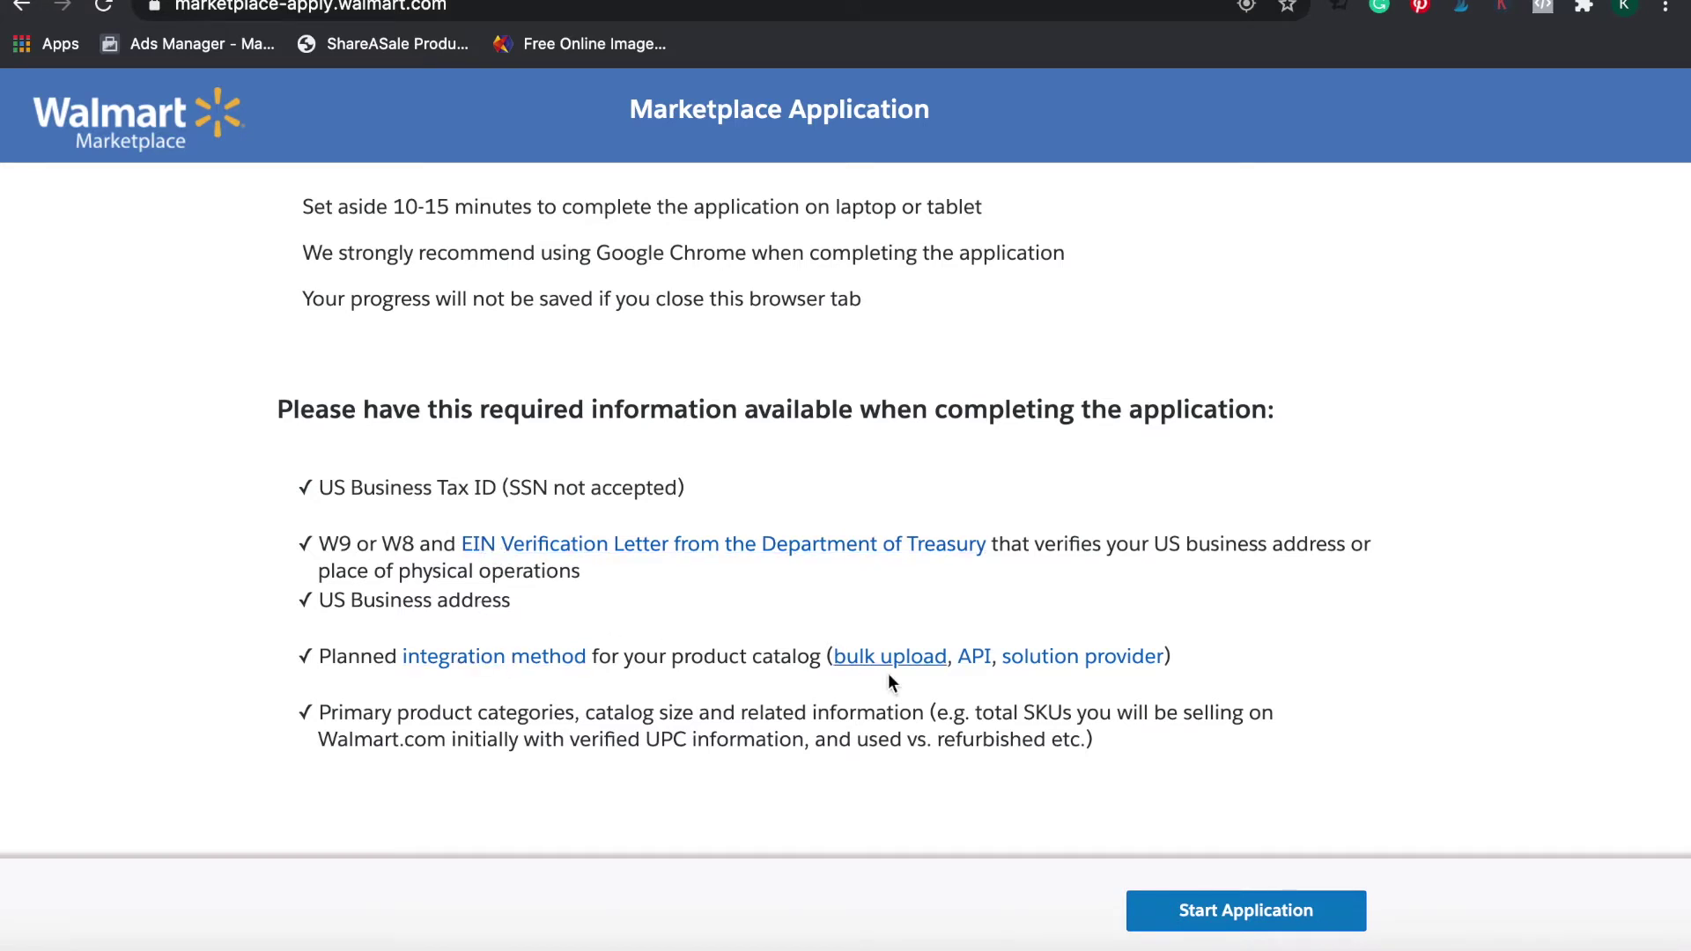
scroll(920, 669, down, 1)
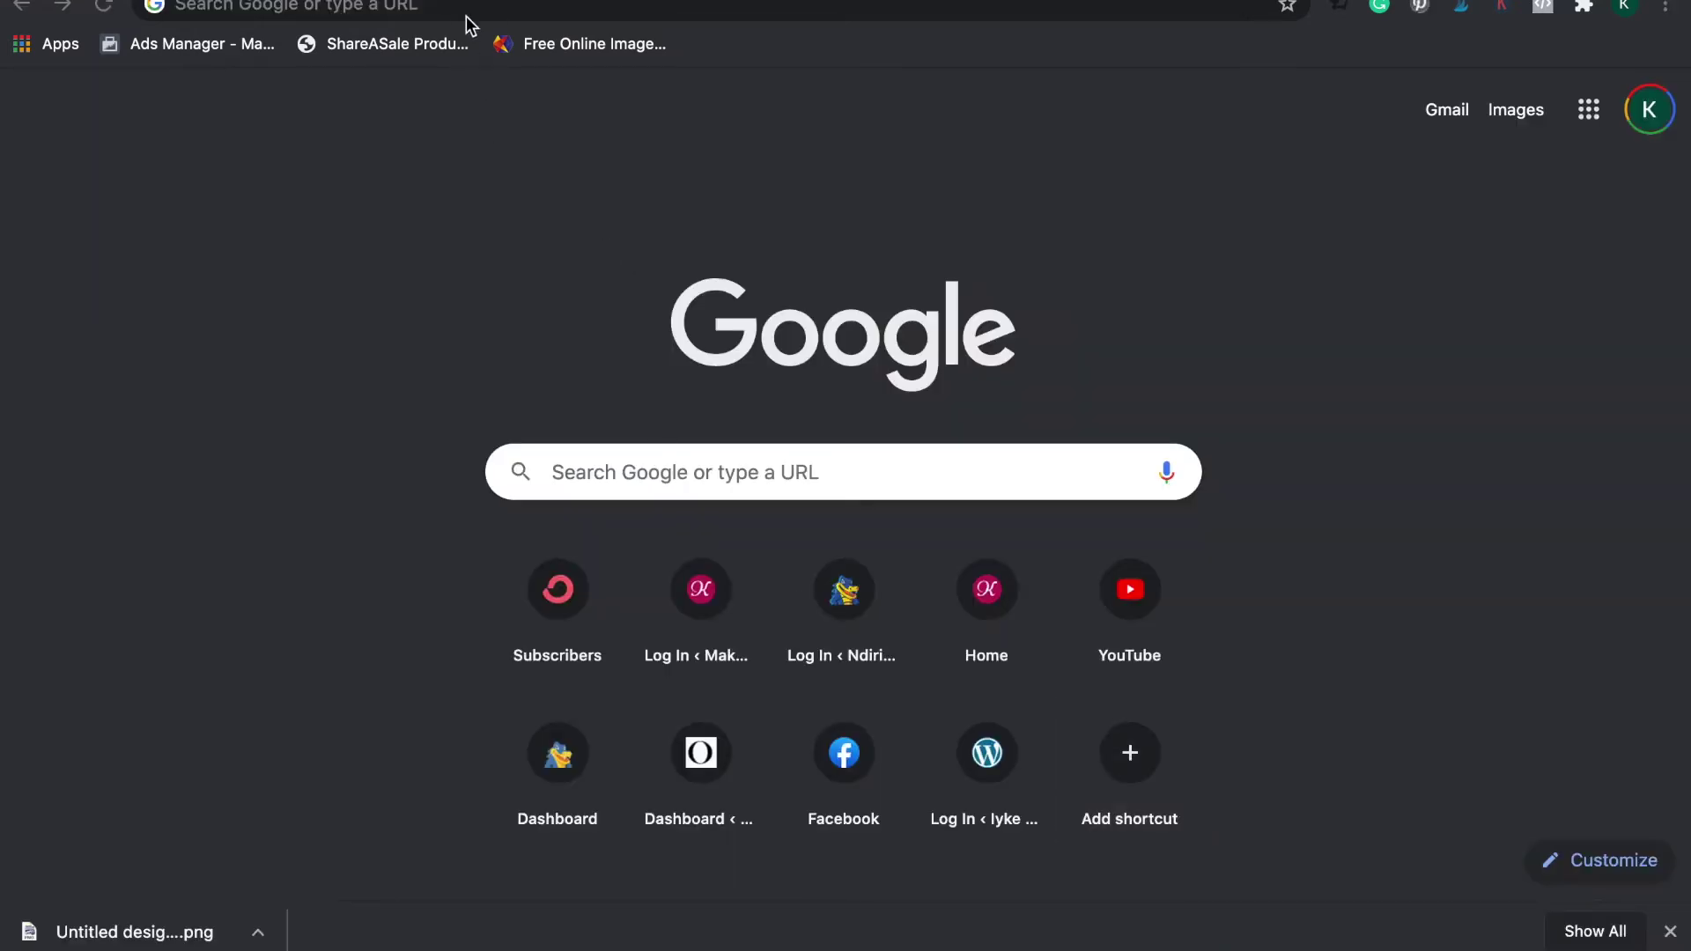
Search Google for "w 9 form" and open the Internal Revenue Service's Form W-9 PDF.
click(458, 5)
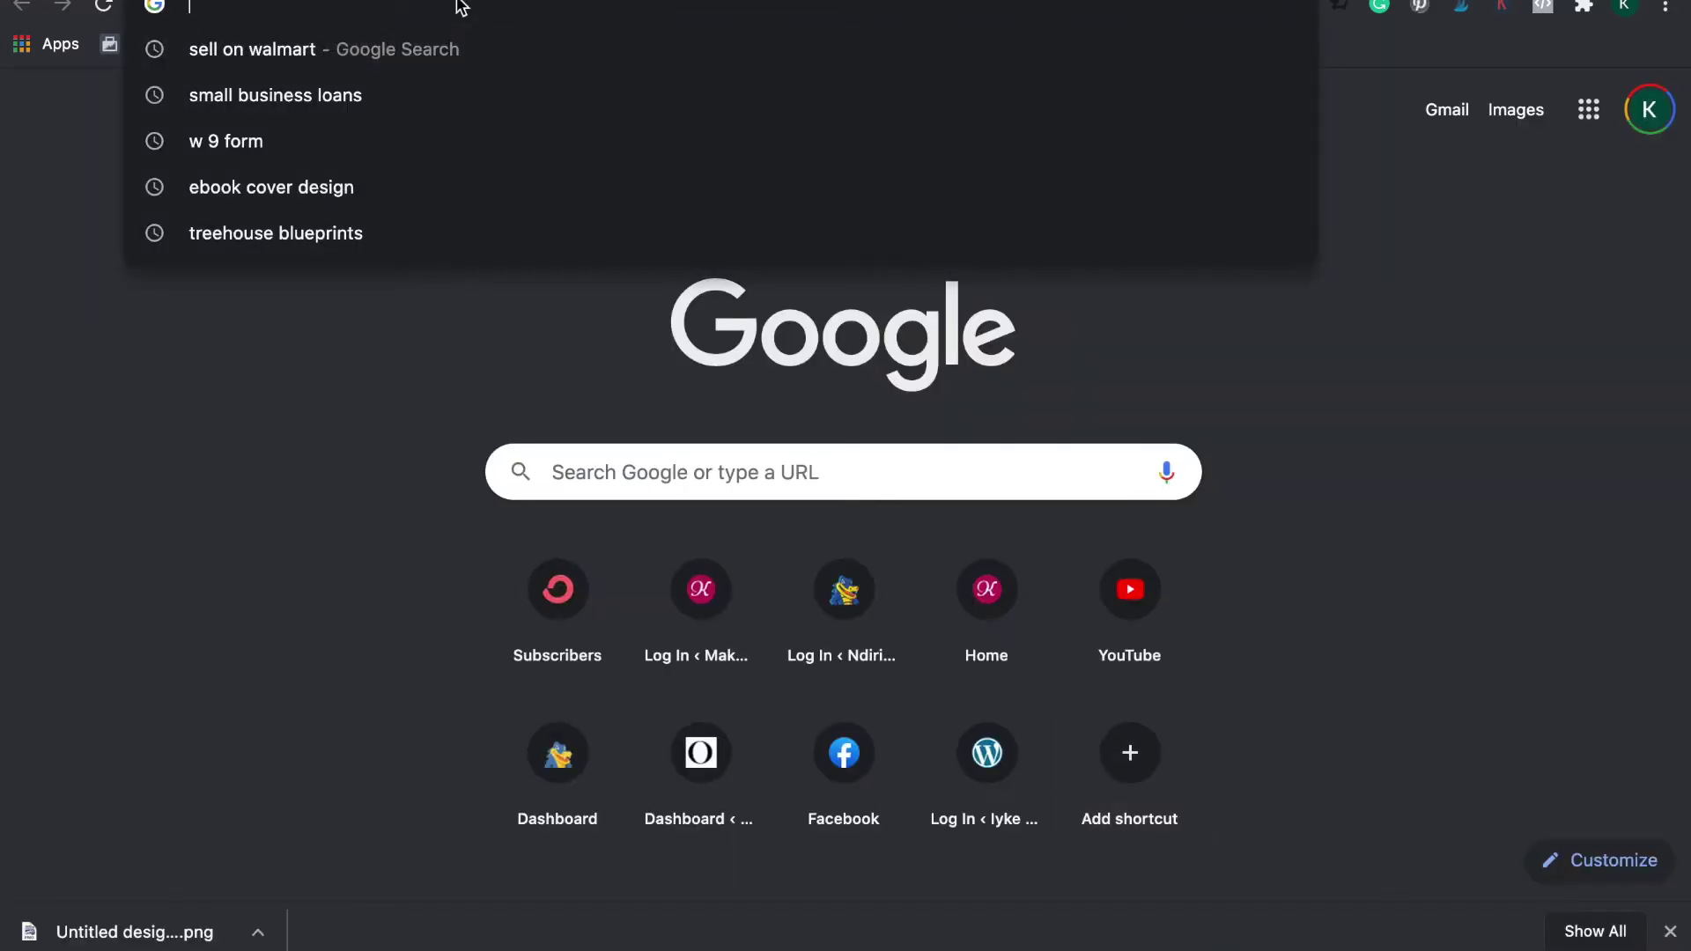
click(220, 142)
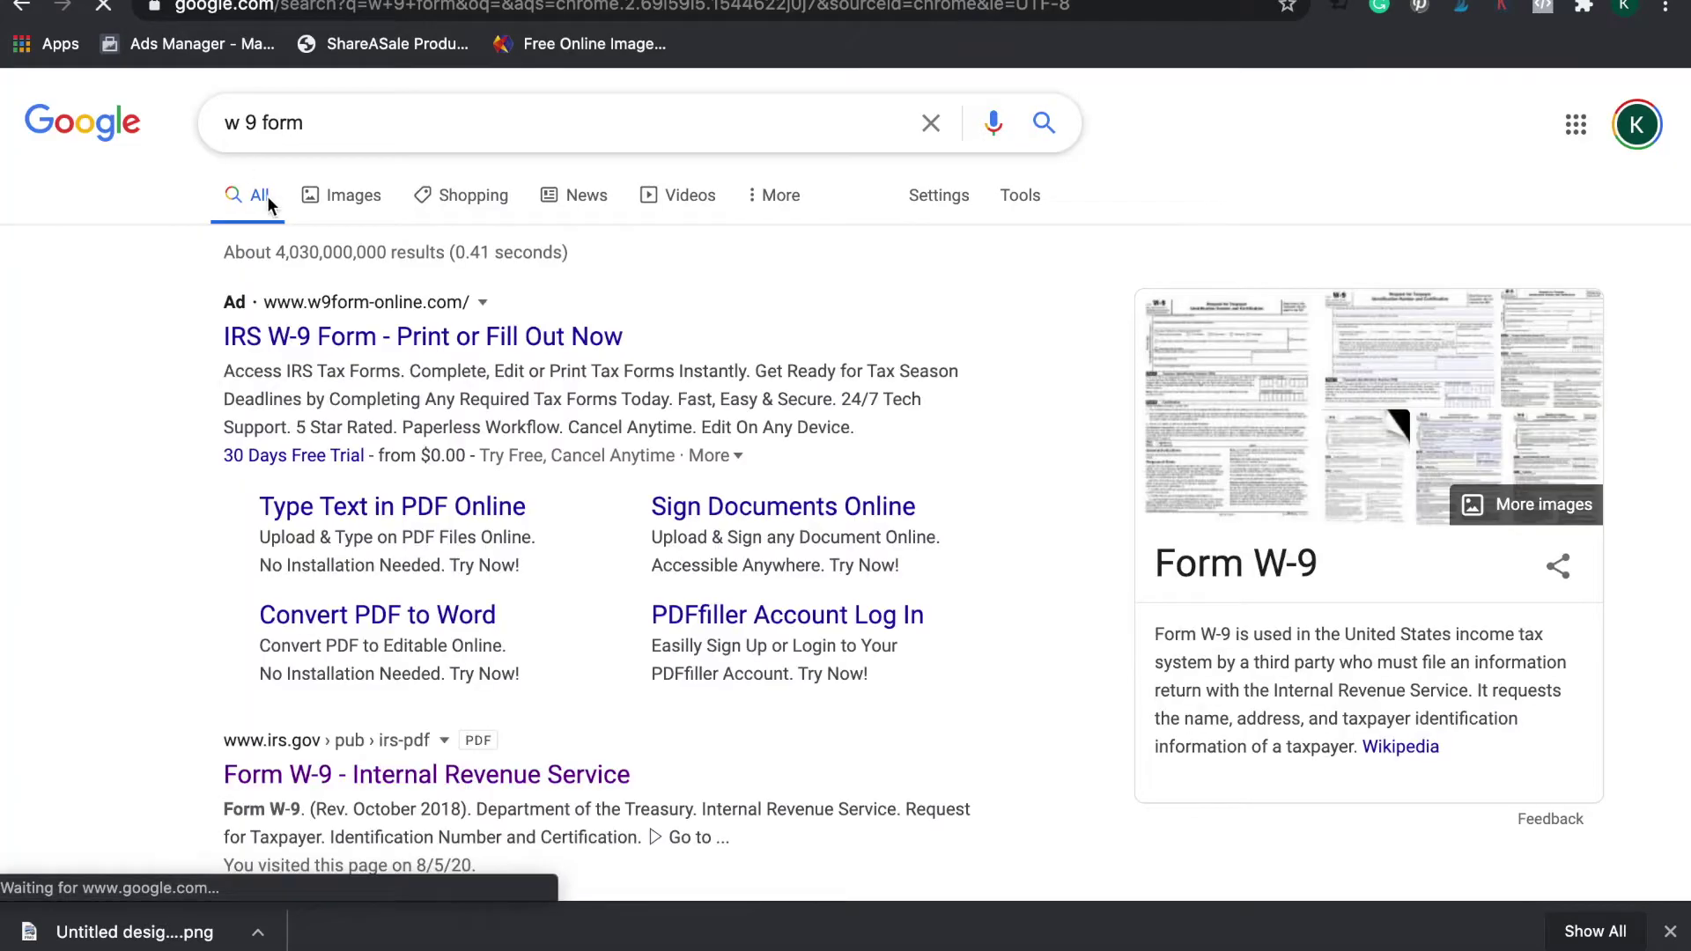
scroll(393, 415, down, 3)
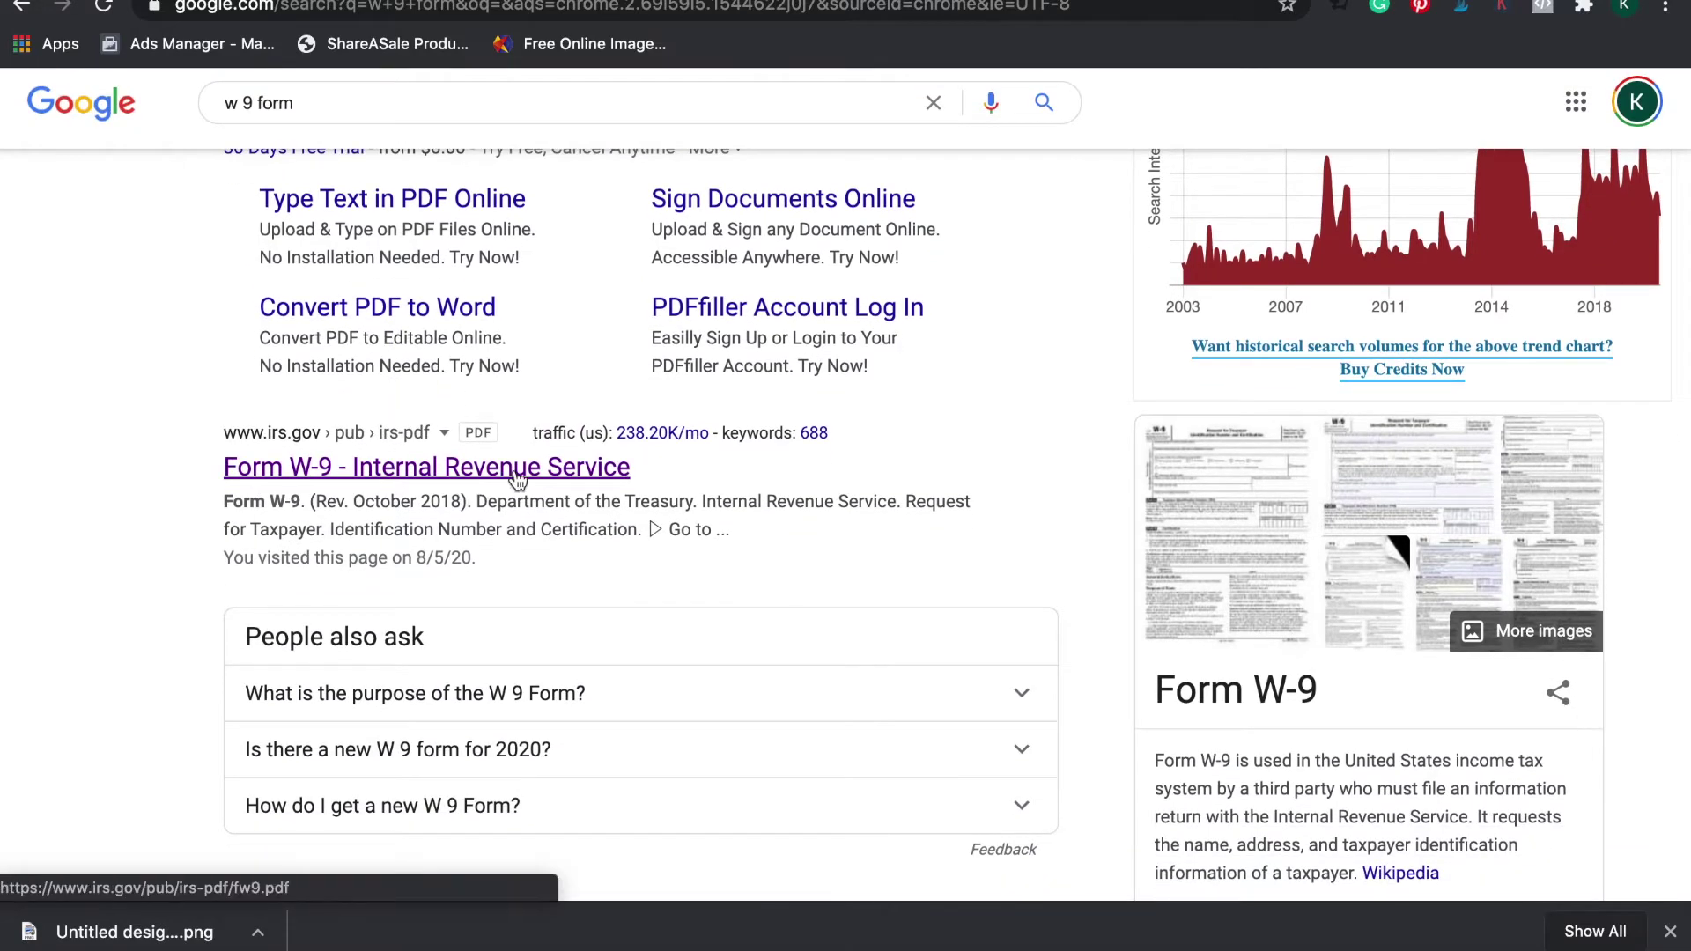
click(515, 469)
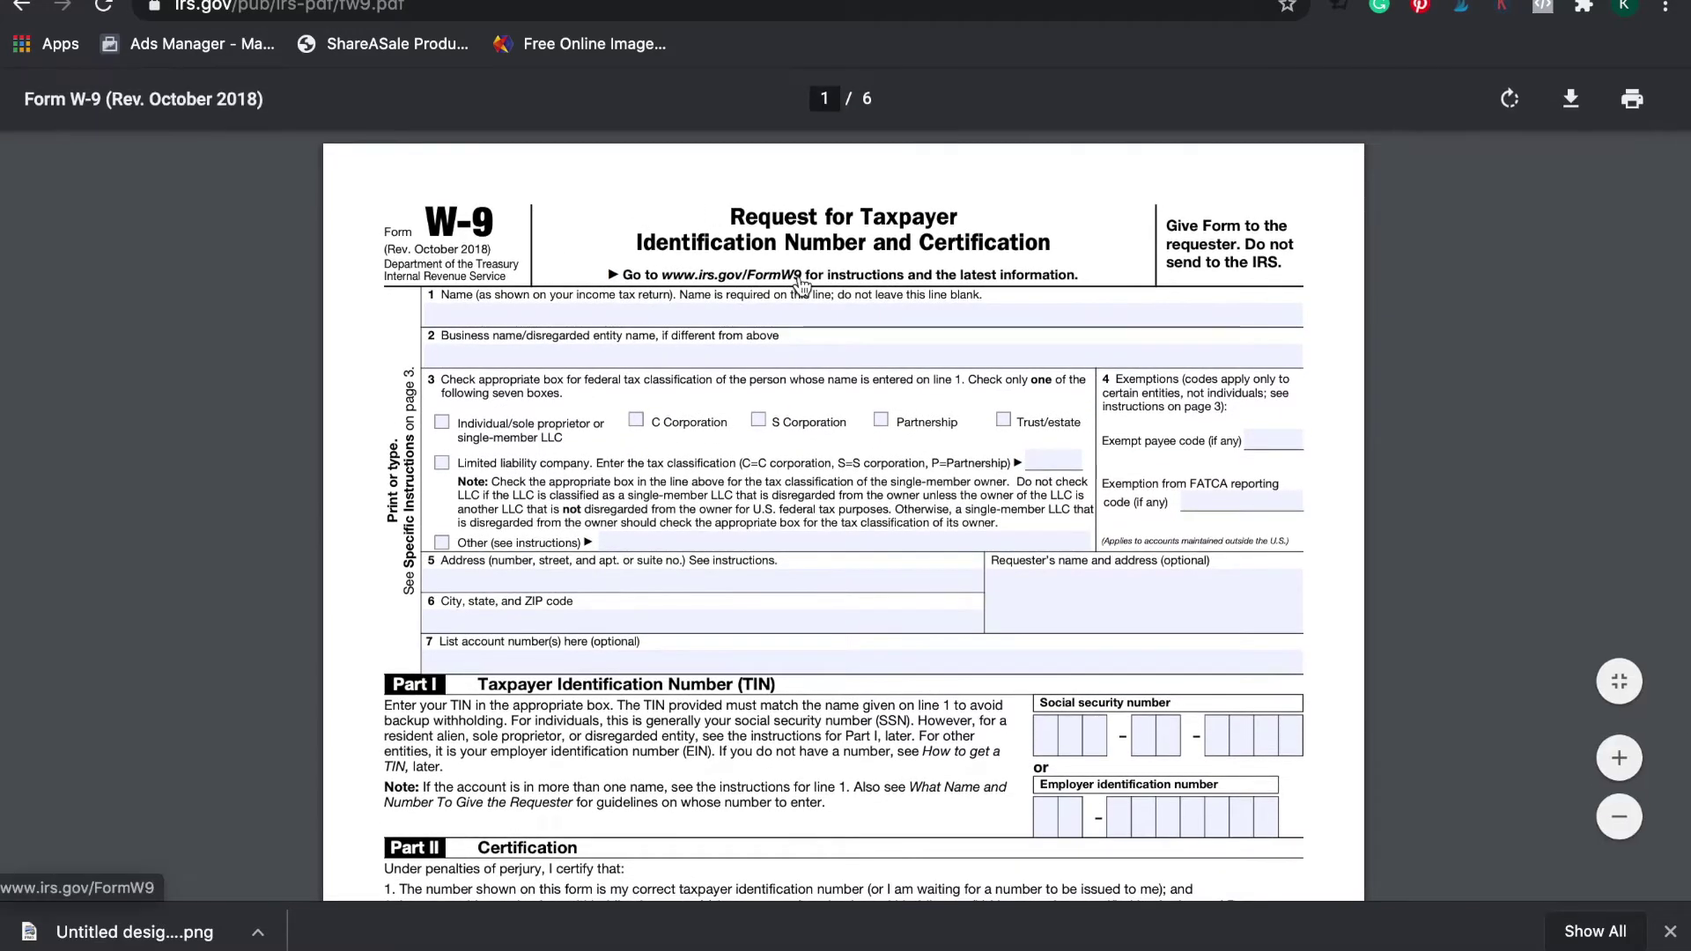
Examine the first page of Form W-9, including the signature and date lines under Certification.
scroll(801, 286, down, 4)
scroll(802, 287, down, 4)
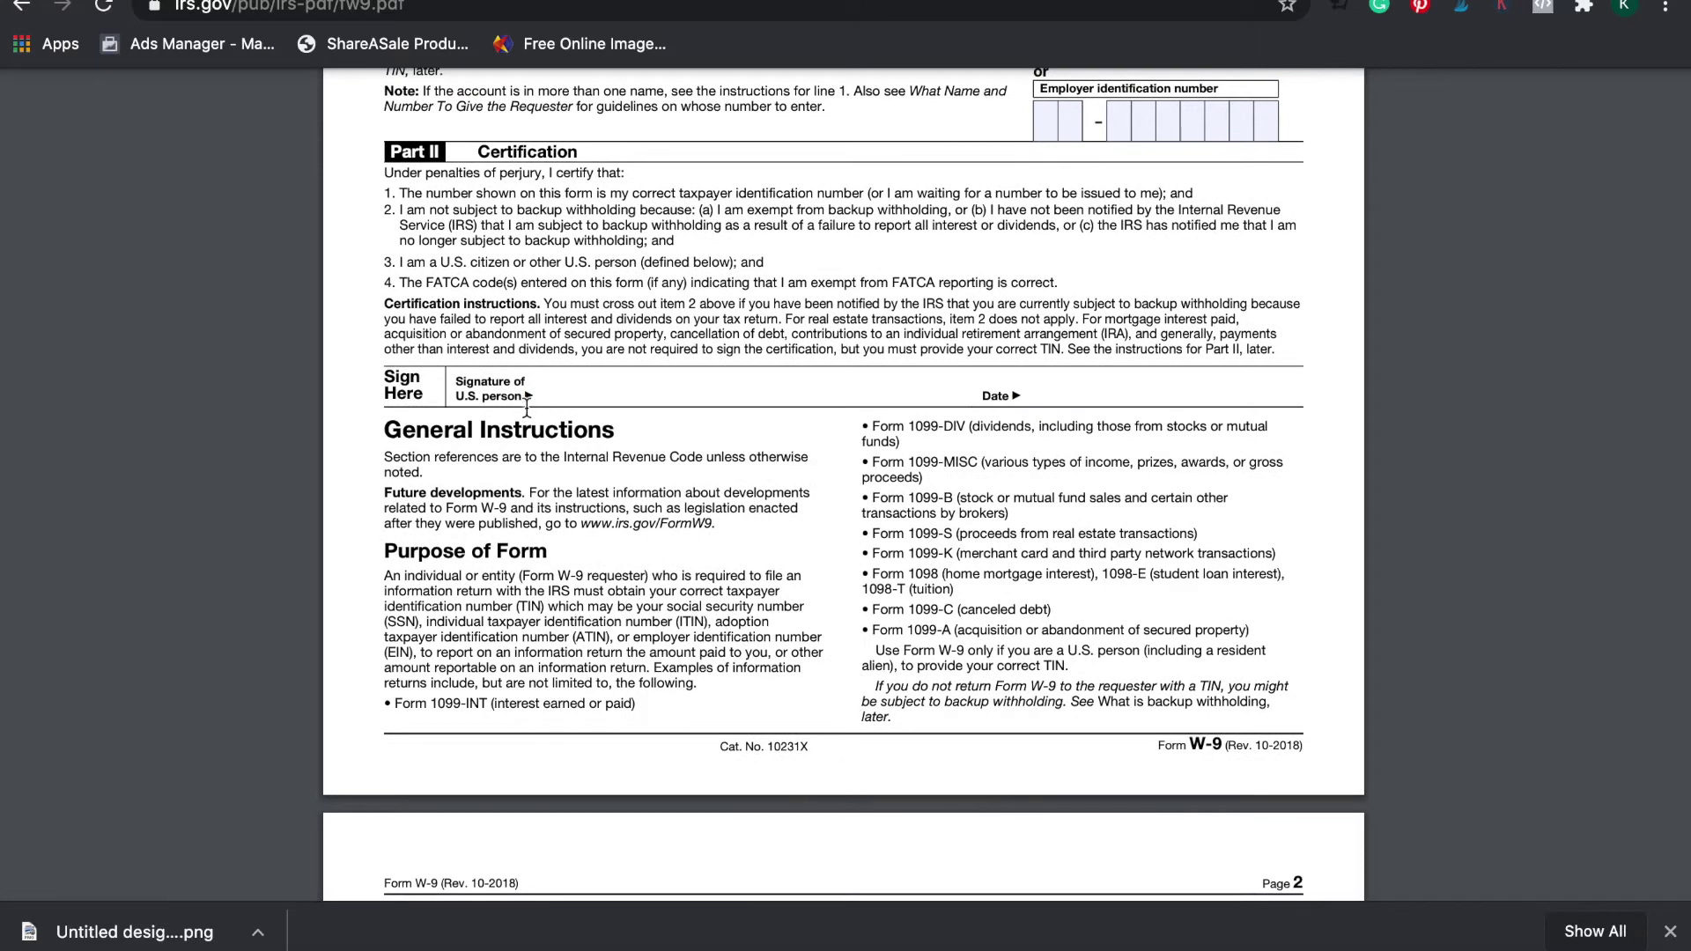
drag(457, 396, 625, 399)
drag(983, 390, 1030, 386)
scroll(988, 420, up, 10)
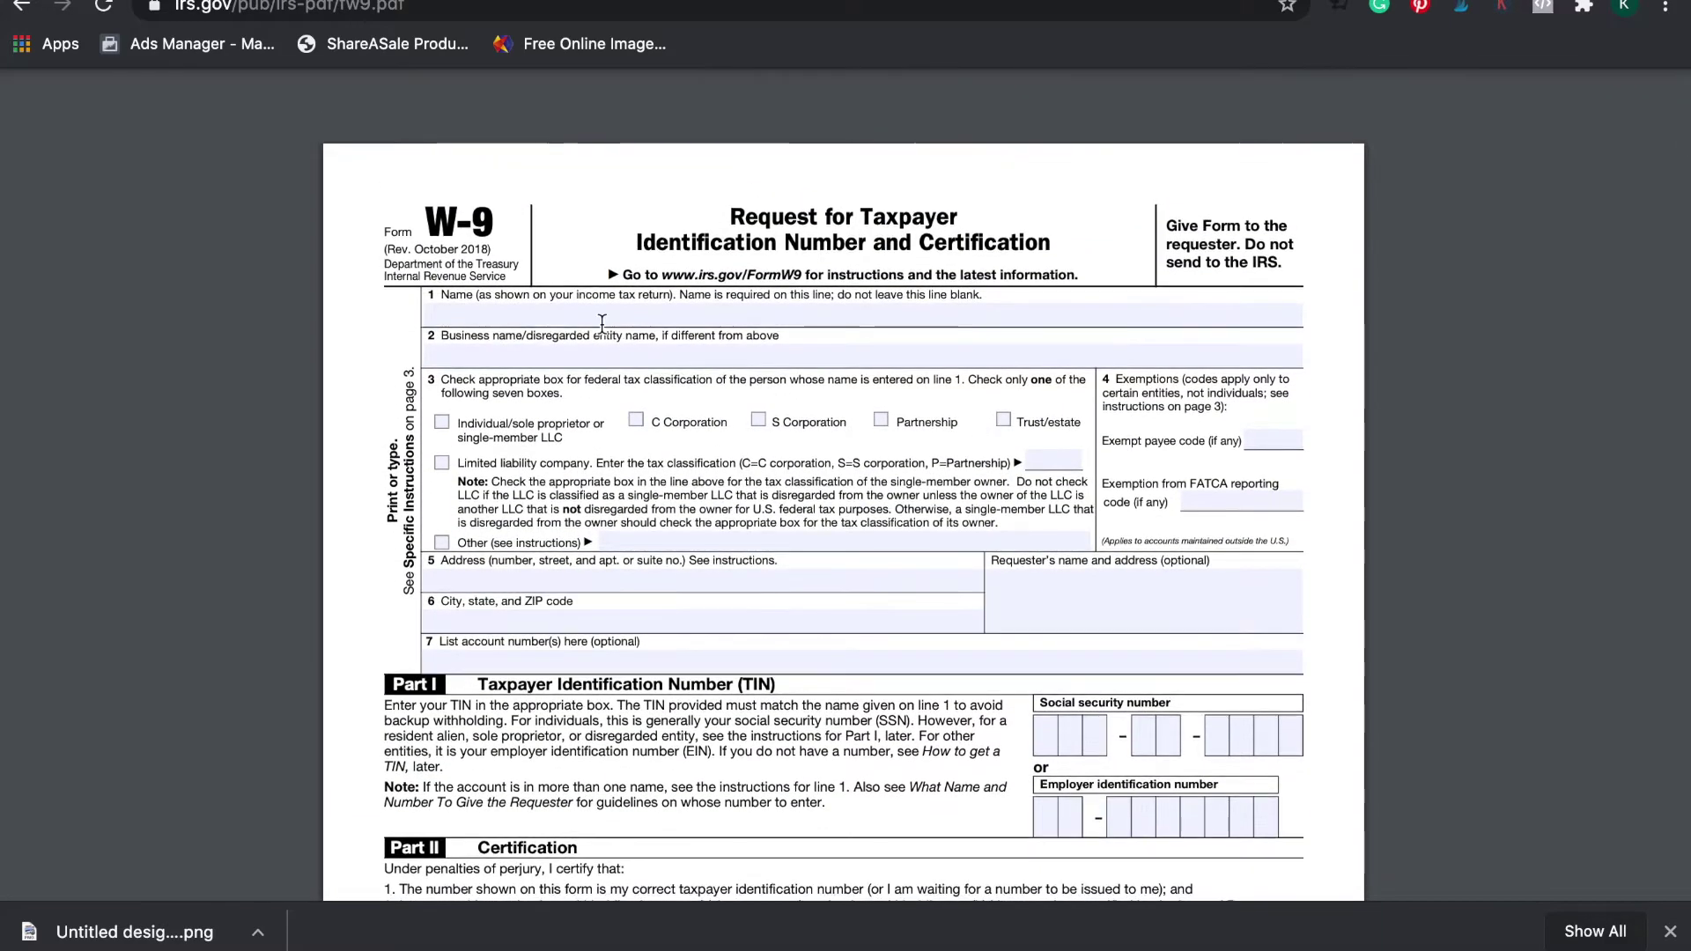
Skim the Form W-9 instruction pages through the Part II certification guidance and return to the first page.
scroll(523, 461, down, 15)
scroll(523, 534, down, 10)
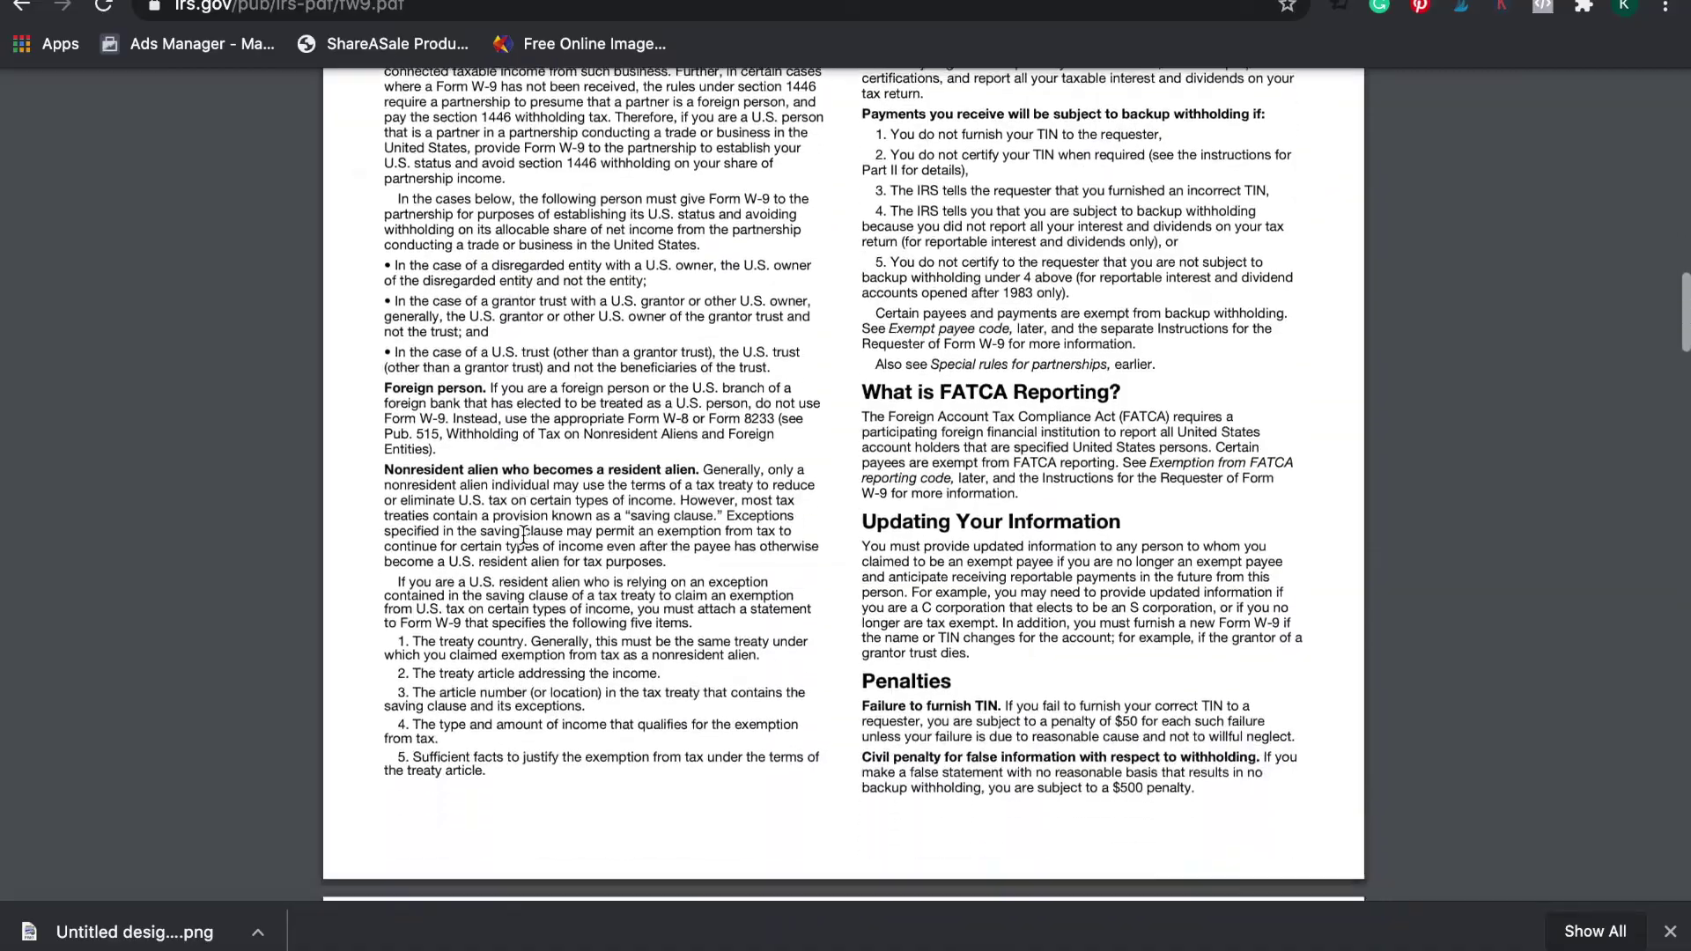
scroll(523, 534, down, 15)
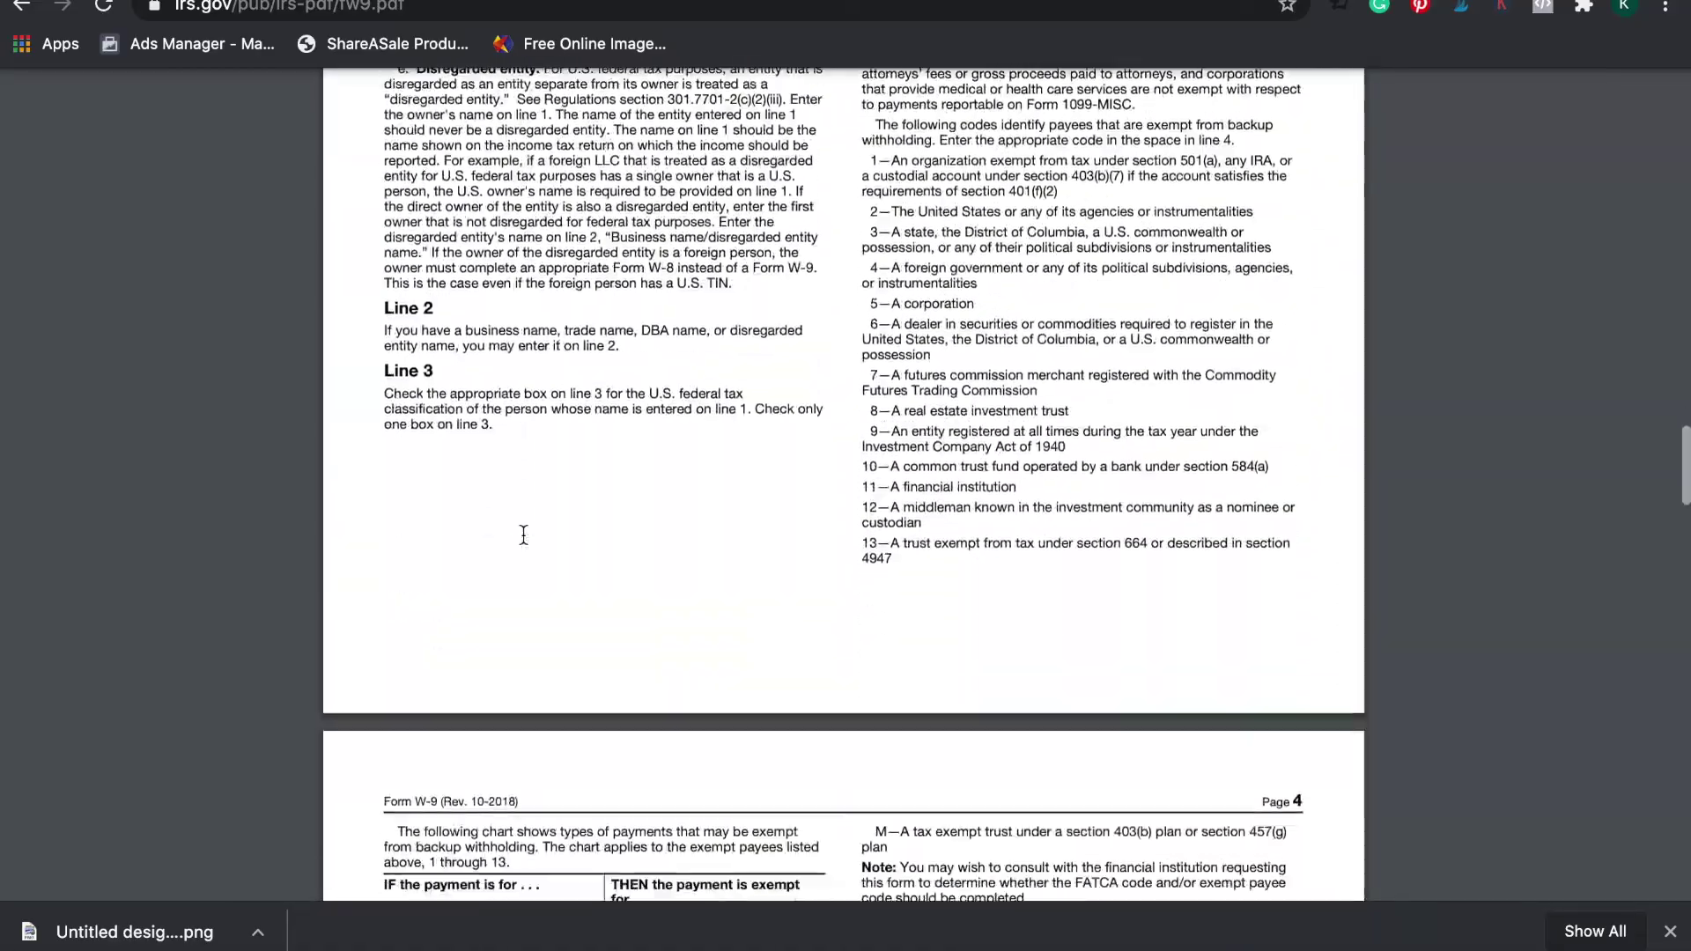
scroll(523, 533, down, 15)
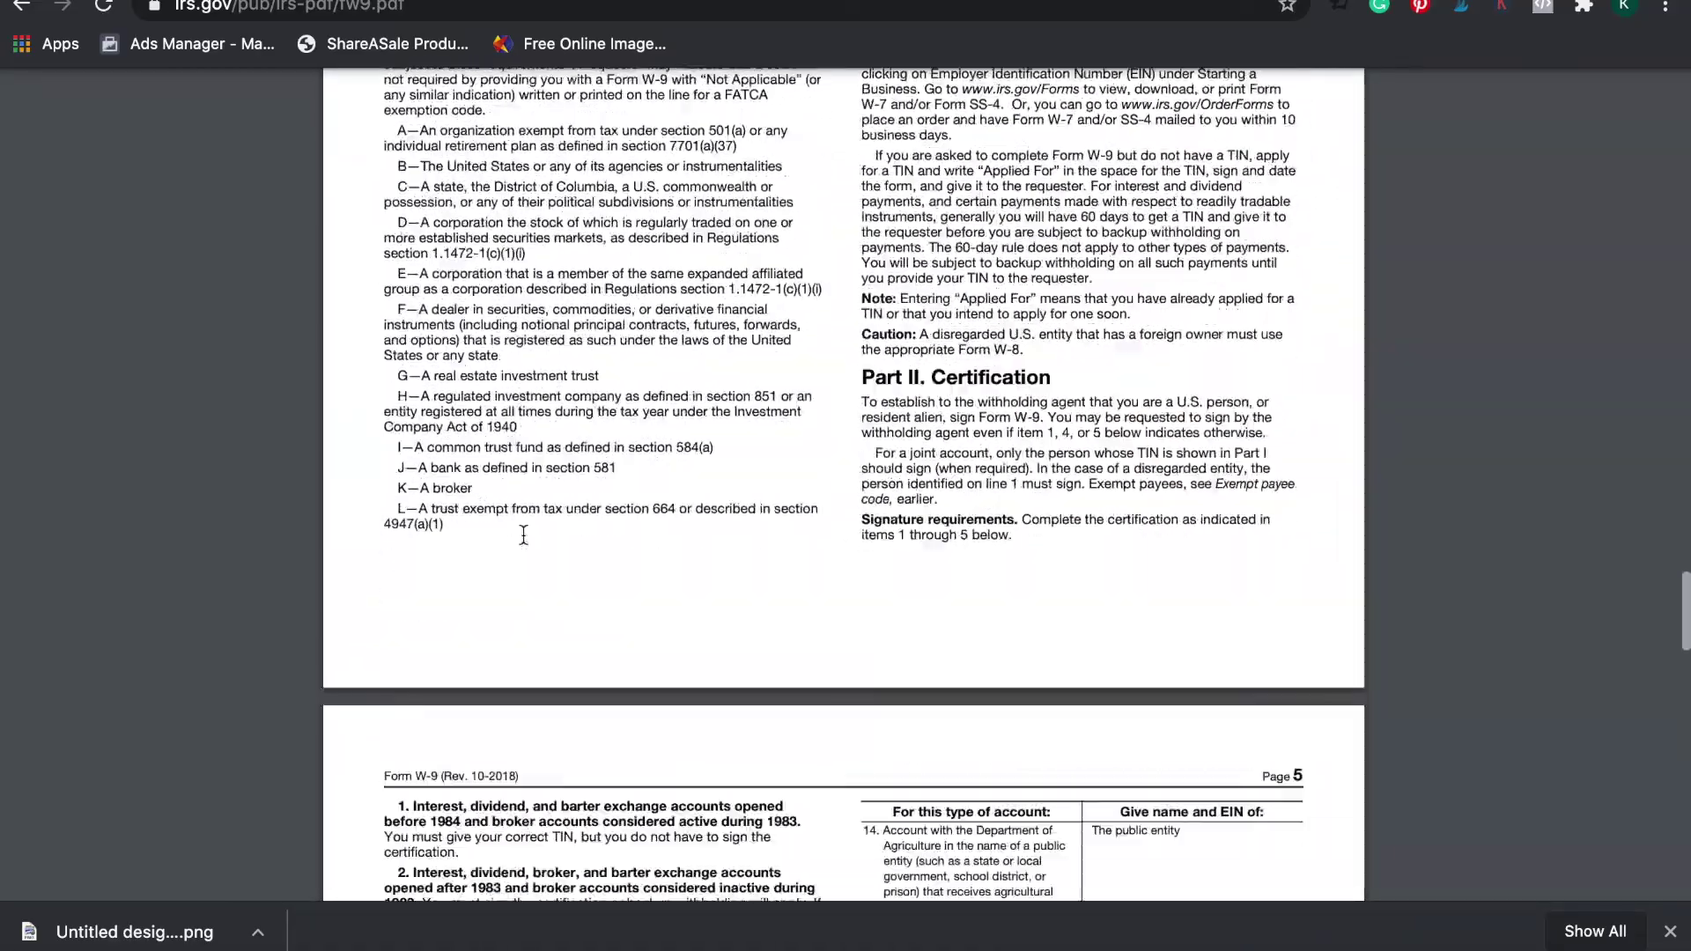
scroll(523, 534, up, 20)
scroll(523, 534, up, 10)
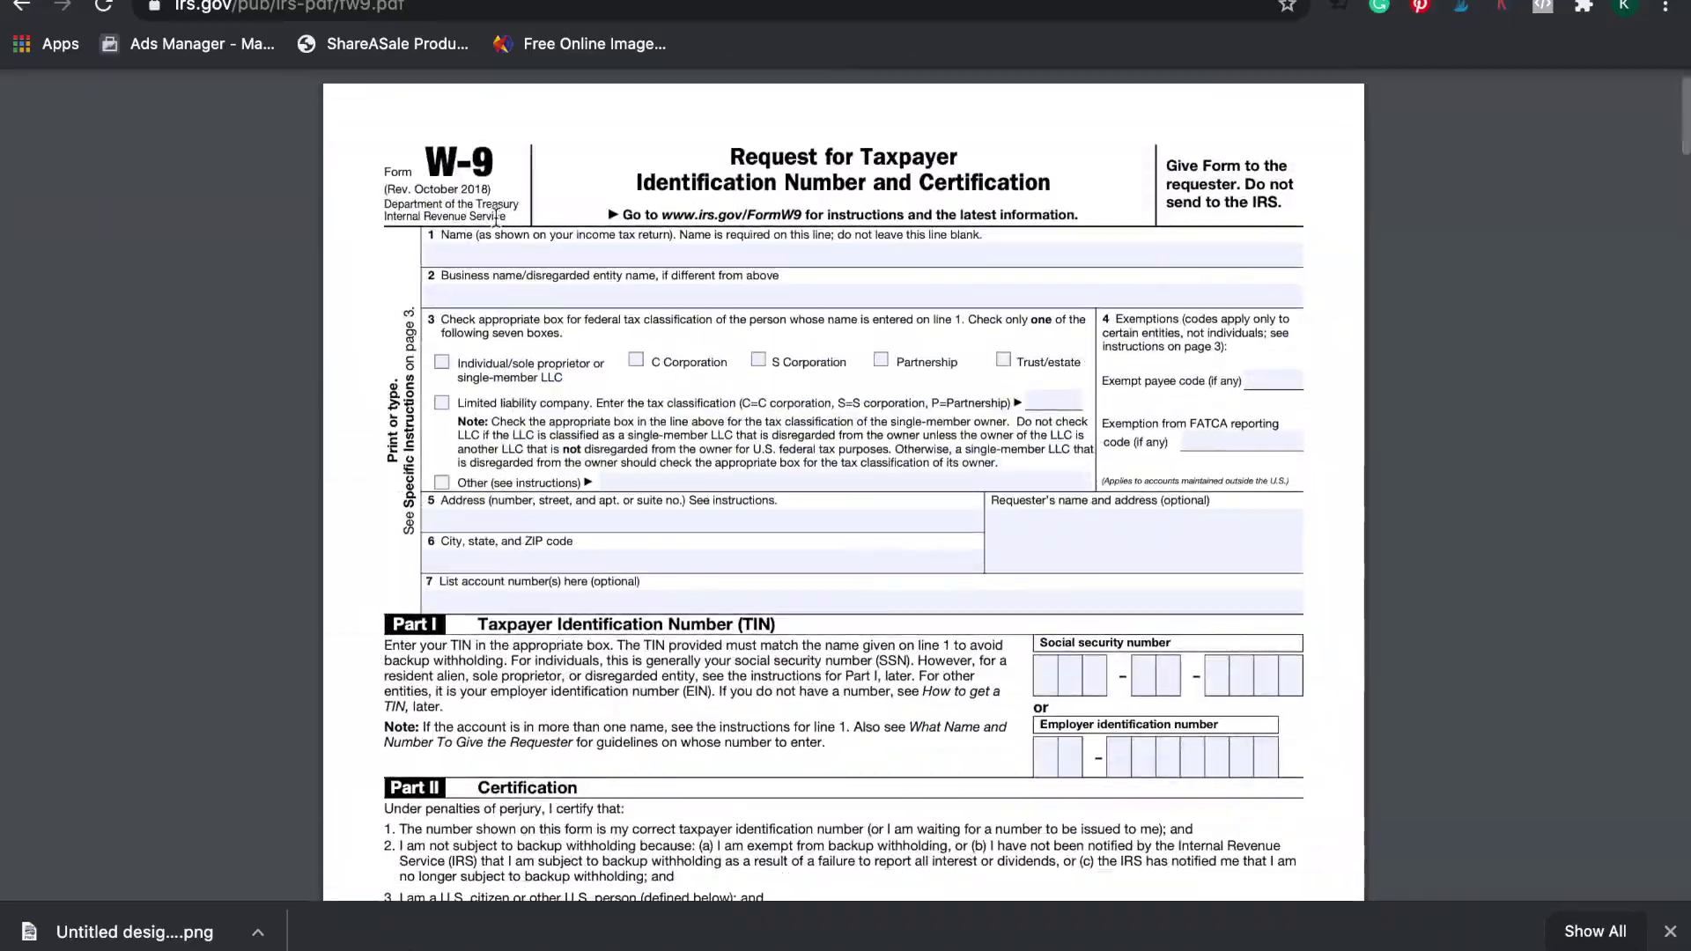
Recheck the W-9's general instructions, signature section, tax classification and taxpayer identification fields.
scroll(763, 555, down, 10)
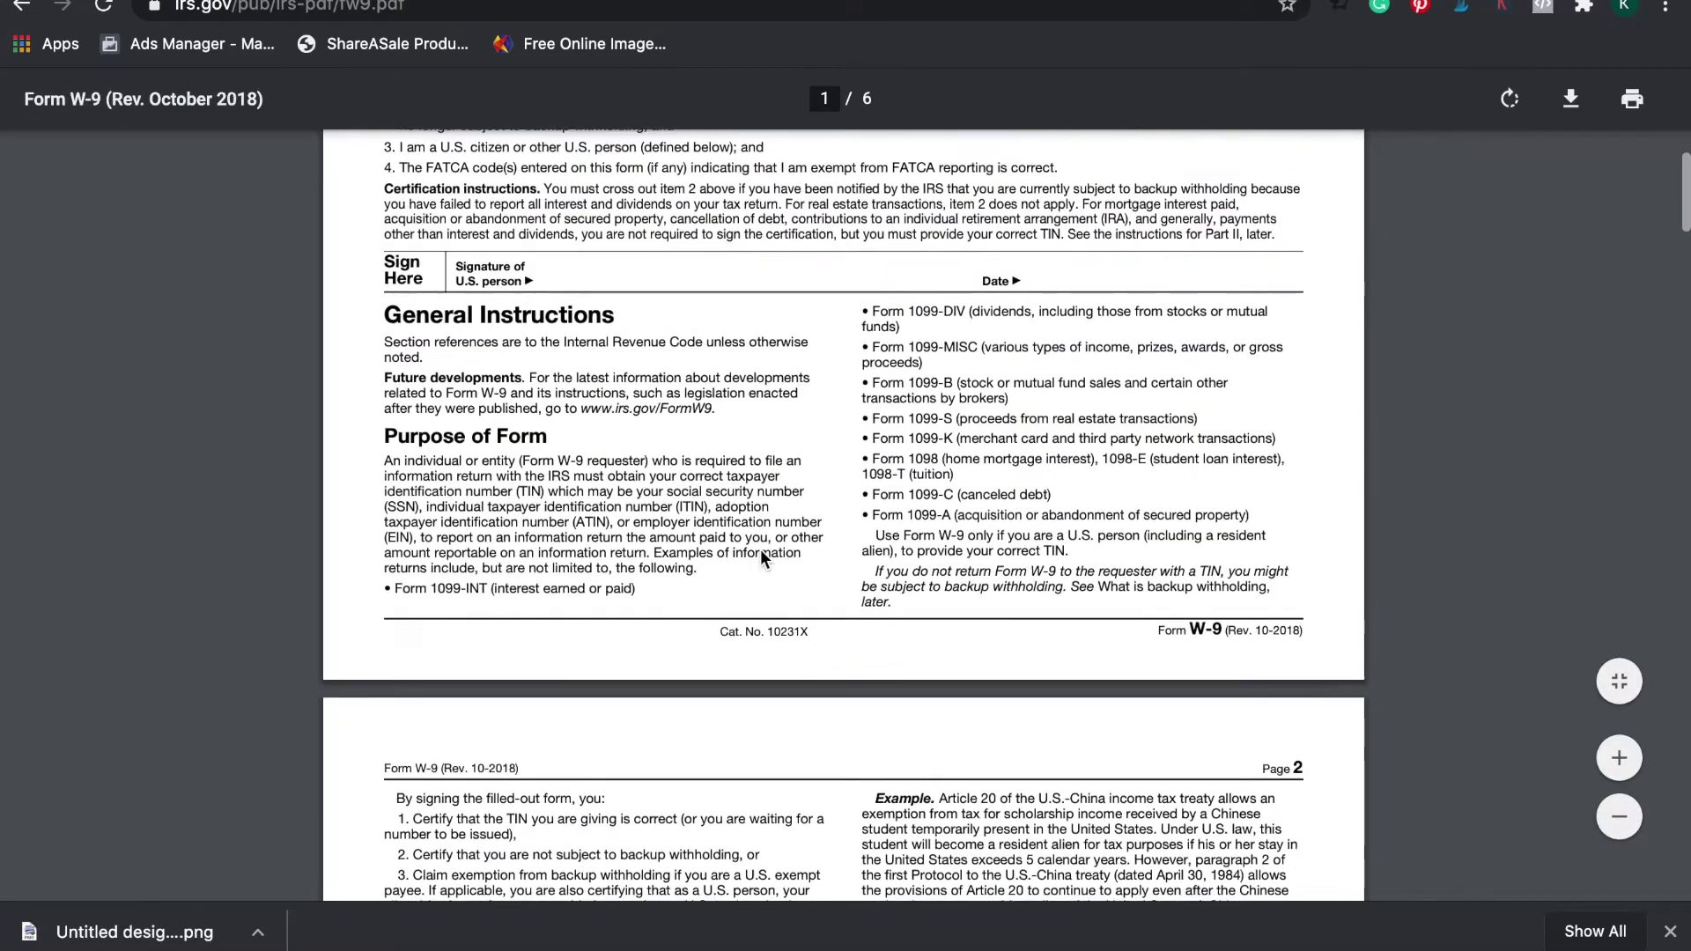
scroll(762, 555, up, 5)
scroll(617, 476, down, 2)
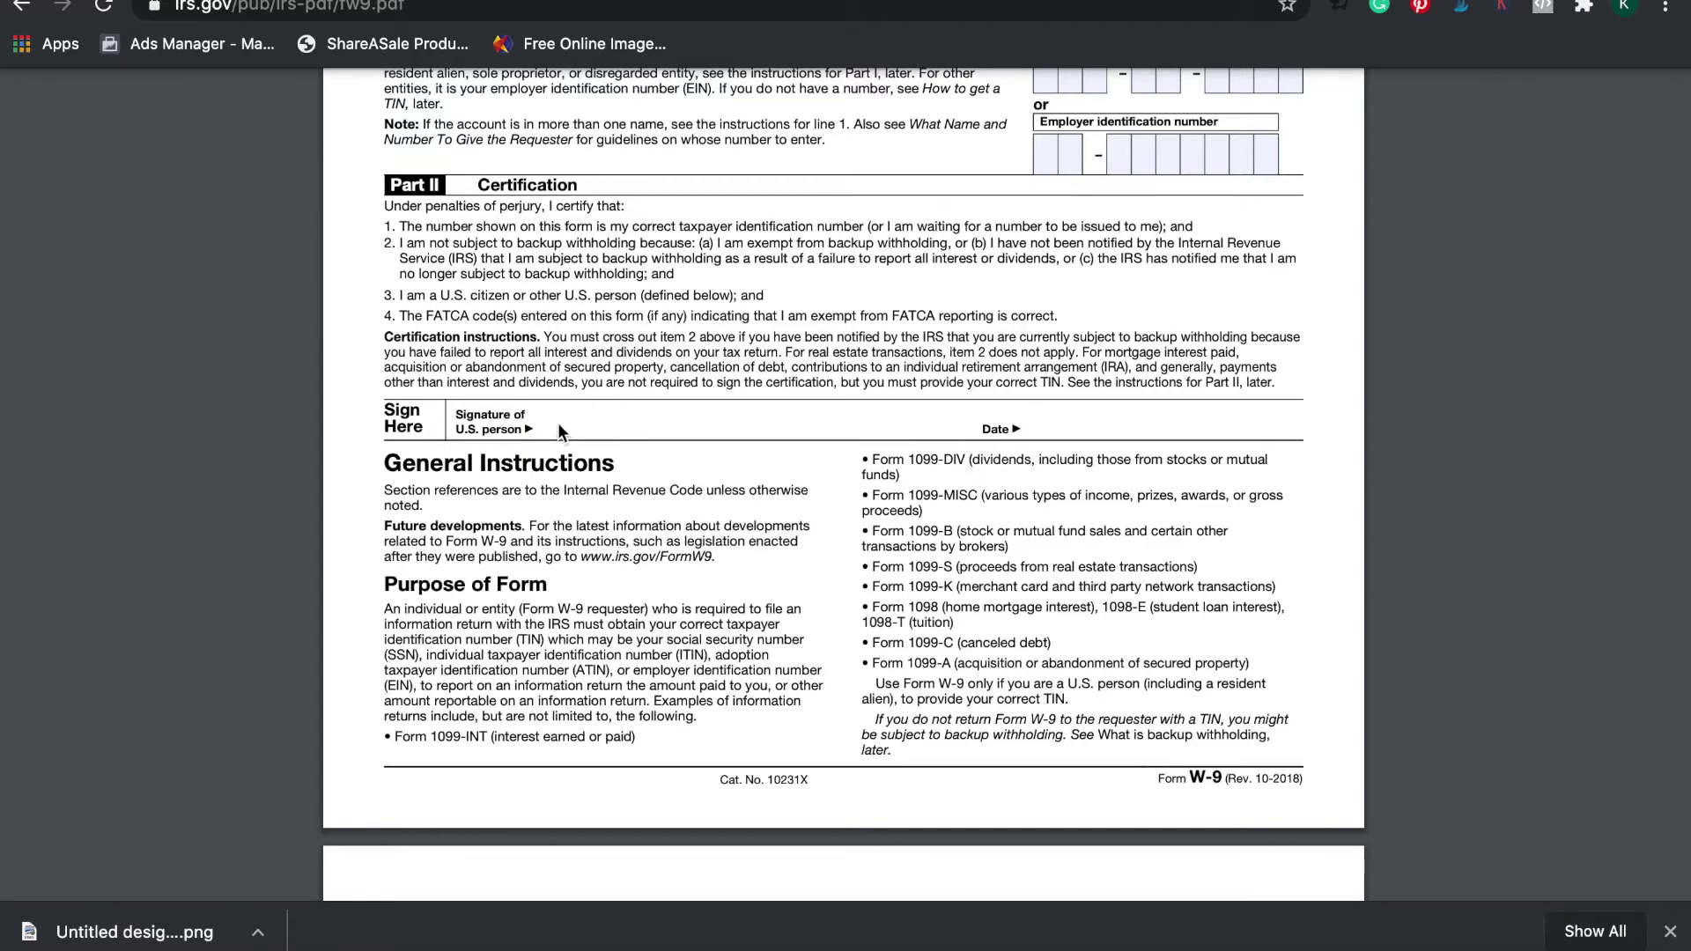
scroll(741, 457, up, 8)
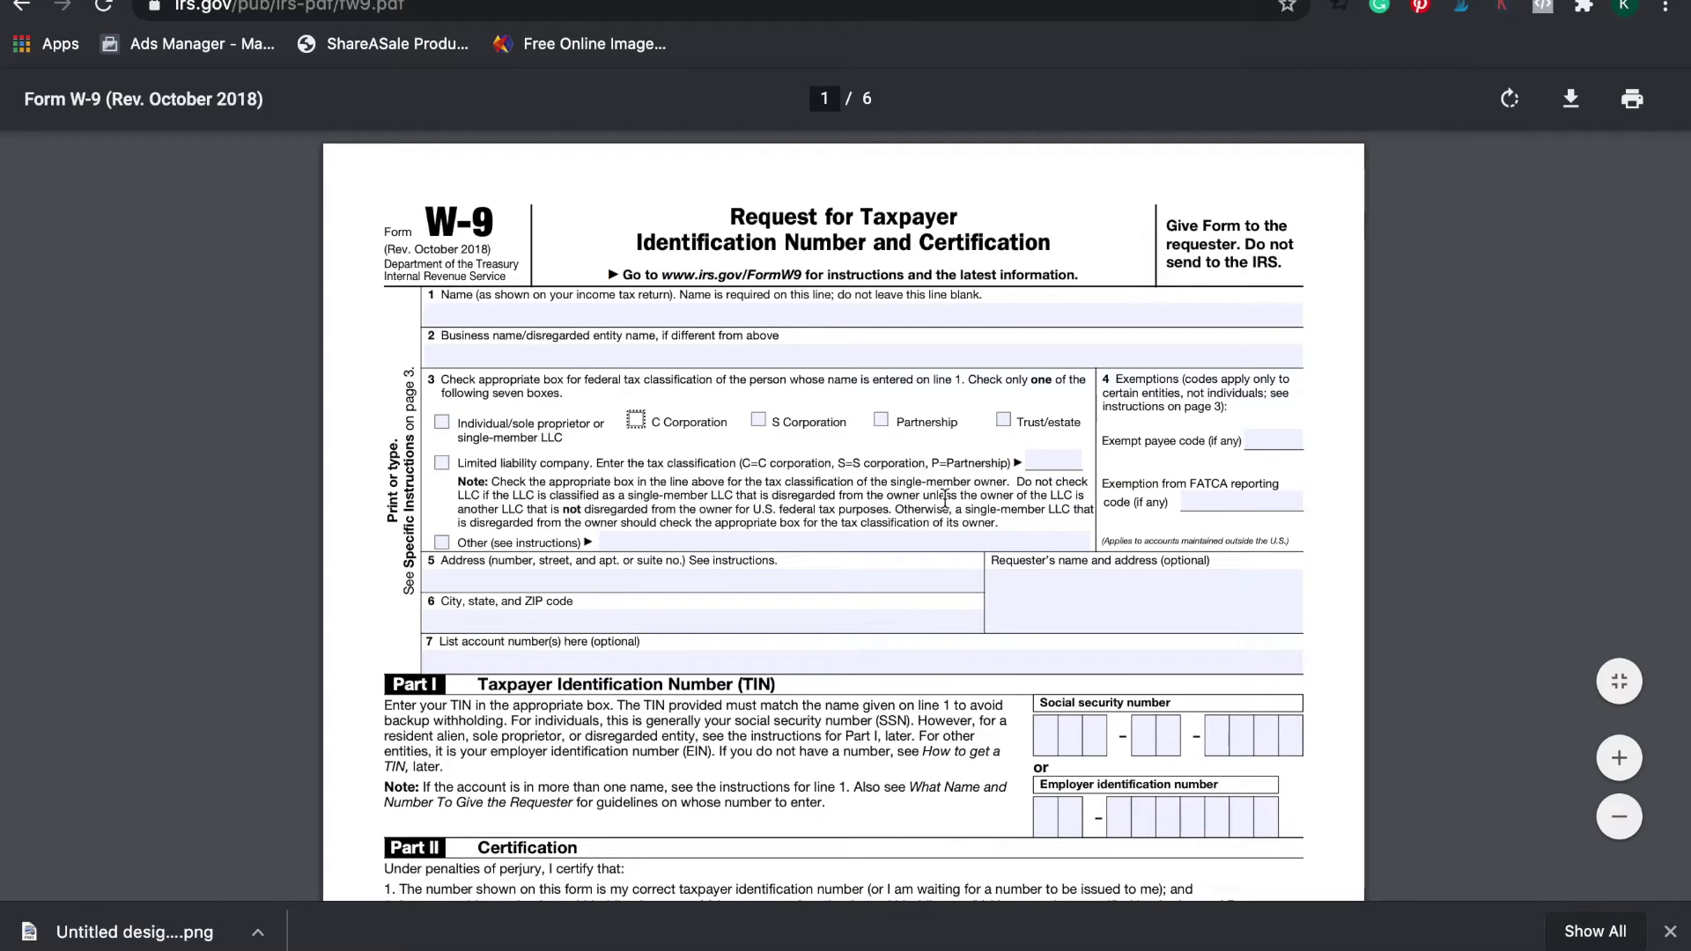
scroll(944, 498, down, 2)
scroll(945, 498, down, 3)
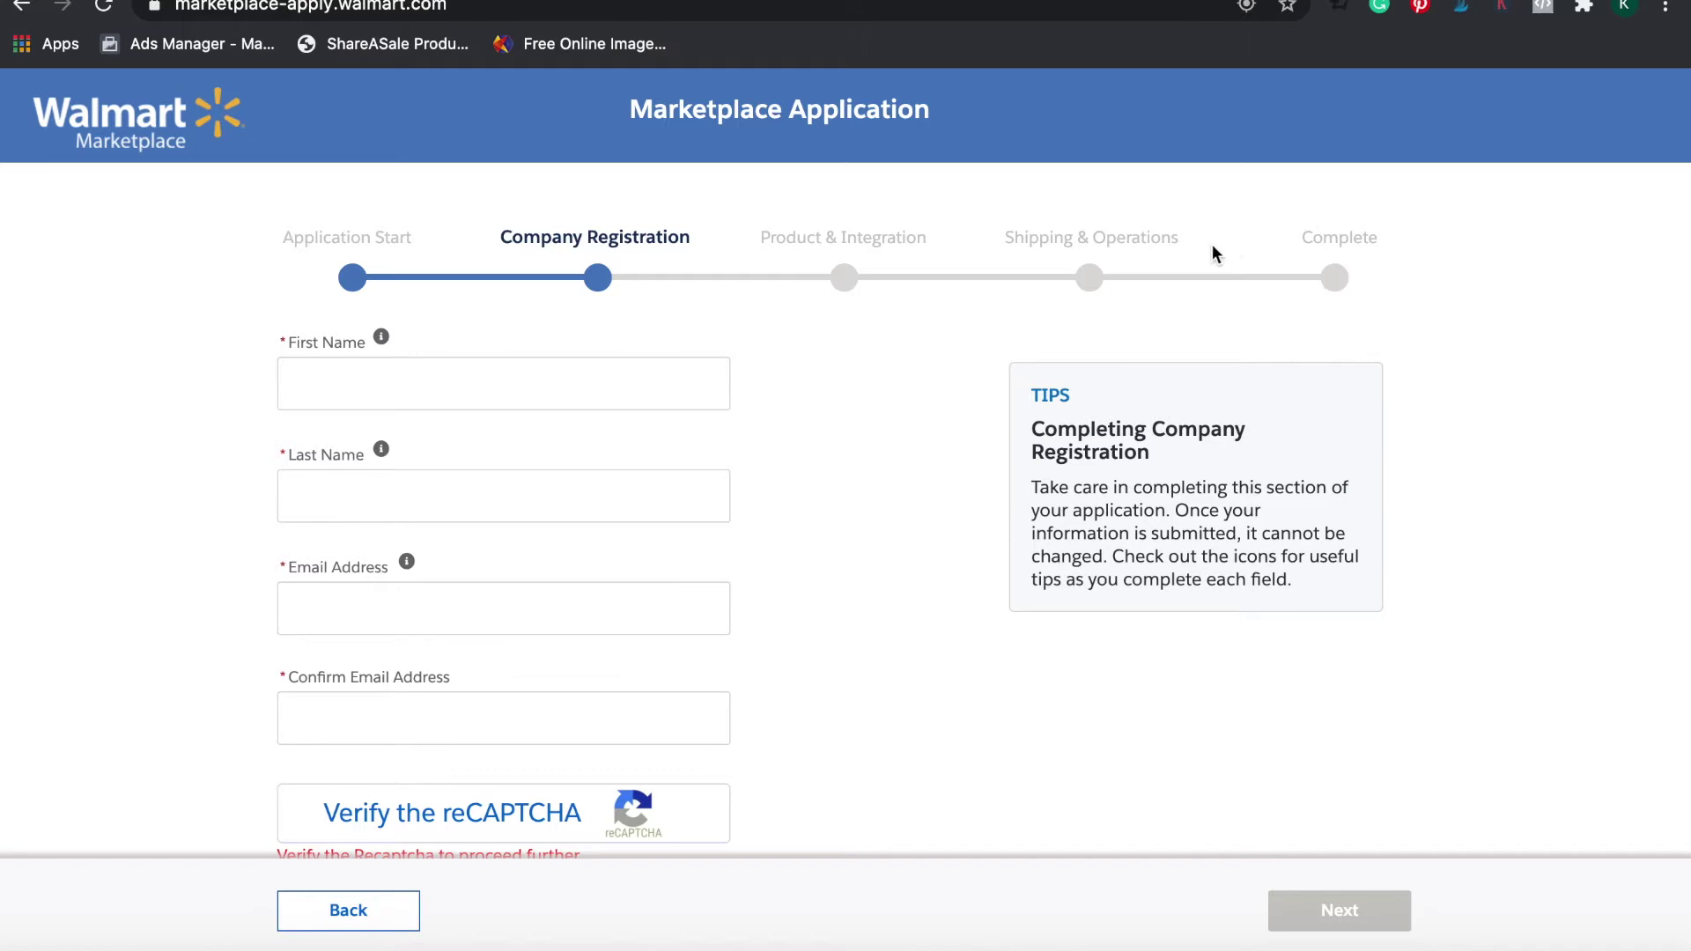
Review the contact, job title, legal company name, US Tax ID and tax classification fields in Walmart's Company Registration form.
scroll(815, 492, down, 2)
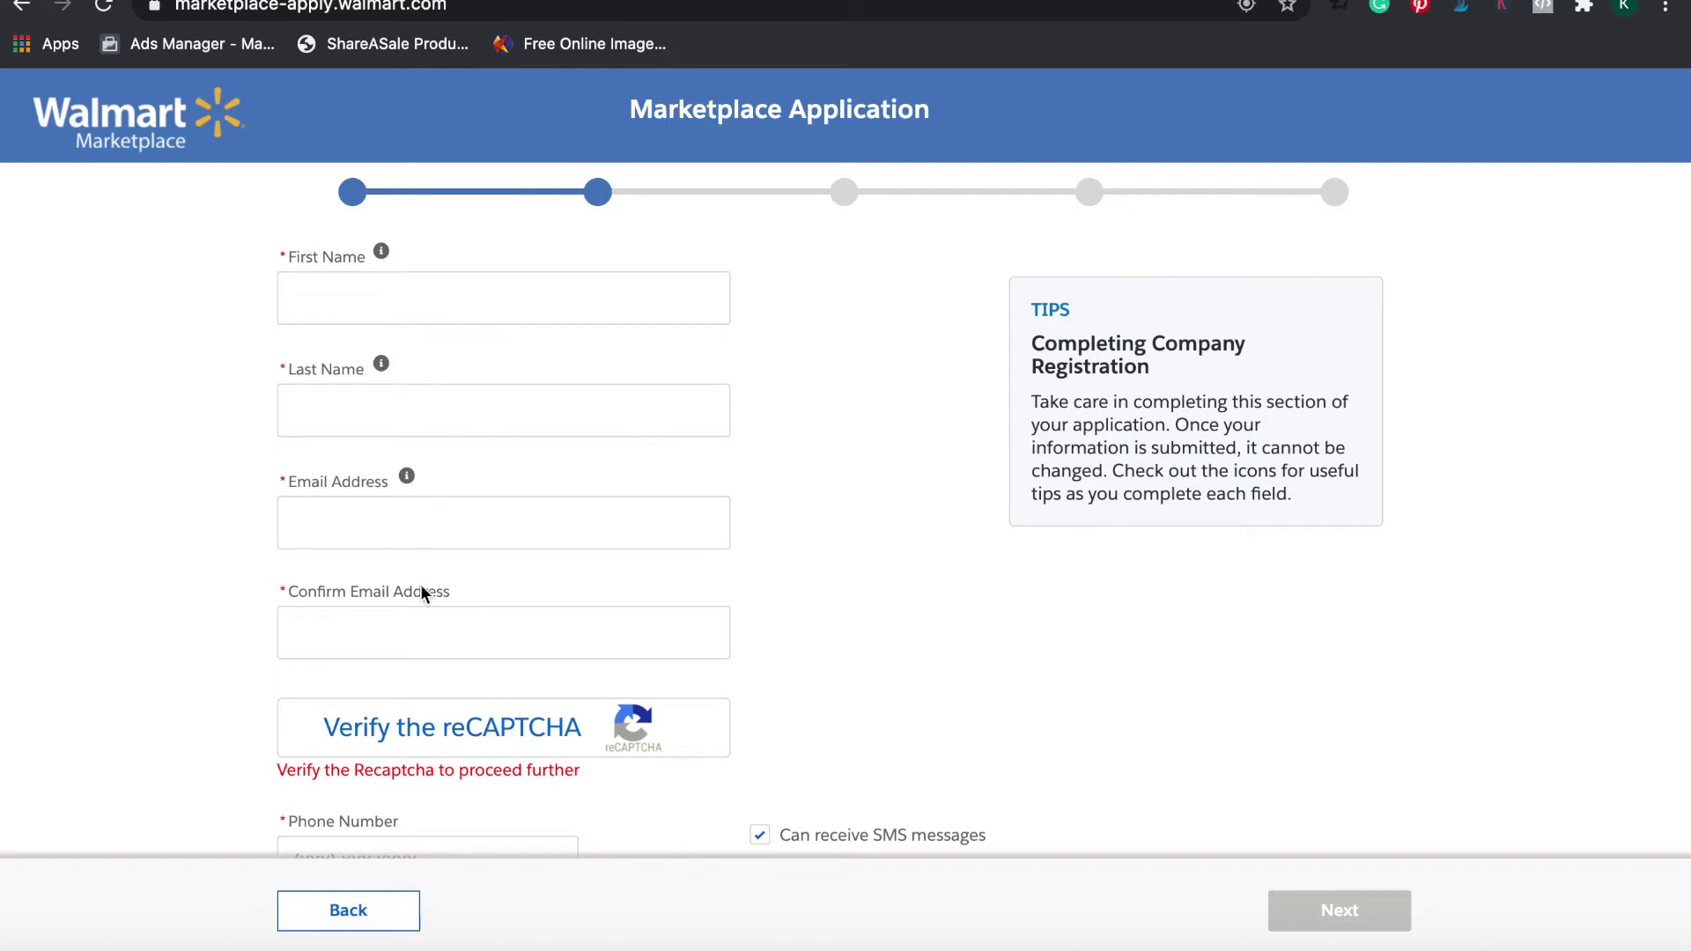
scroll(414, 626, down, 5)
scroll(415, 627, down, 1)
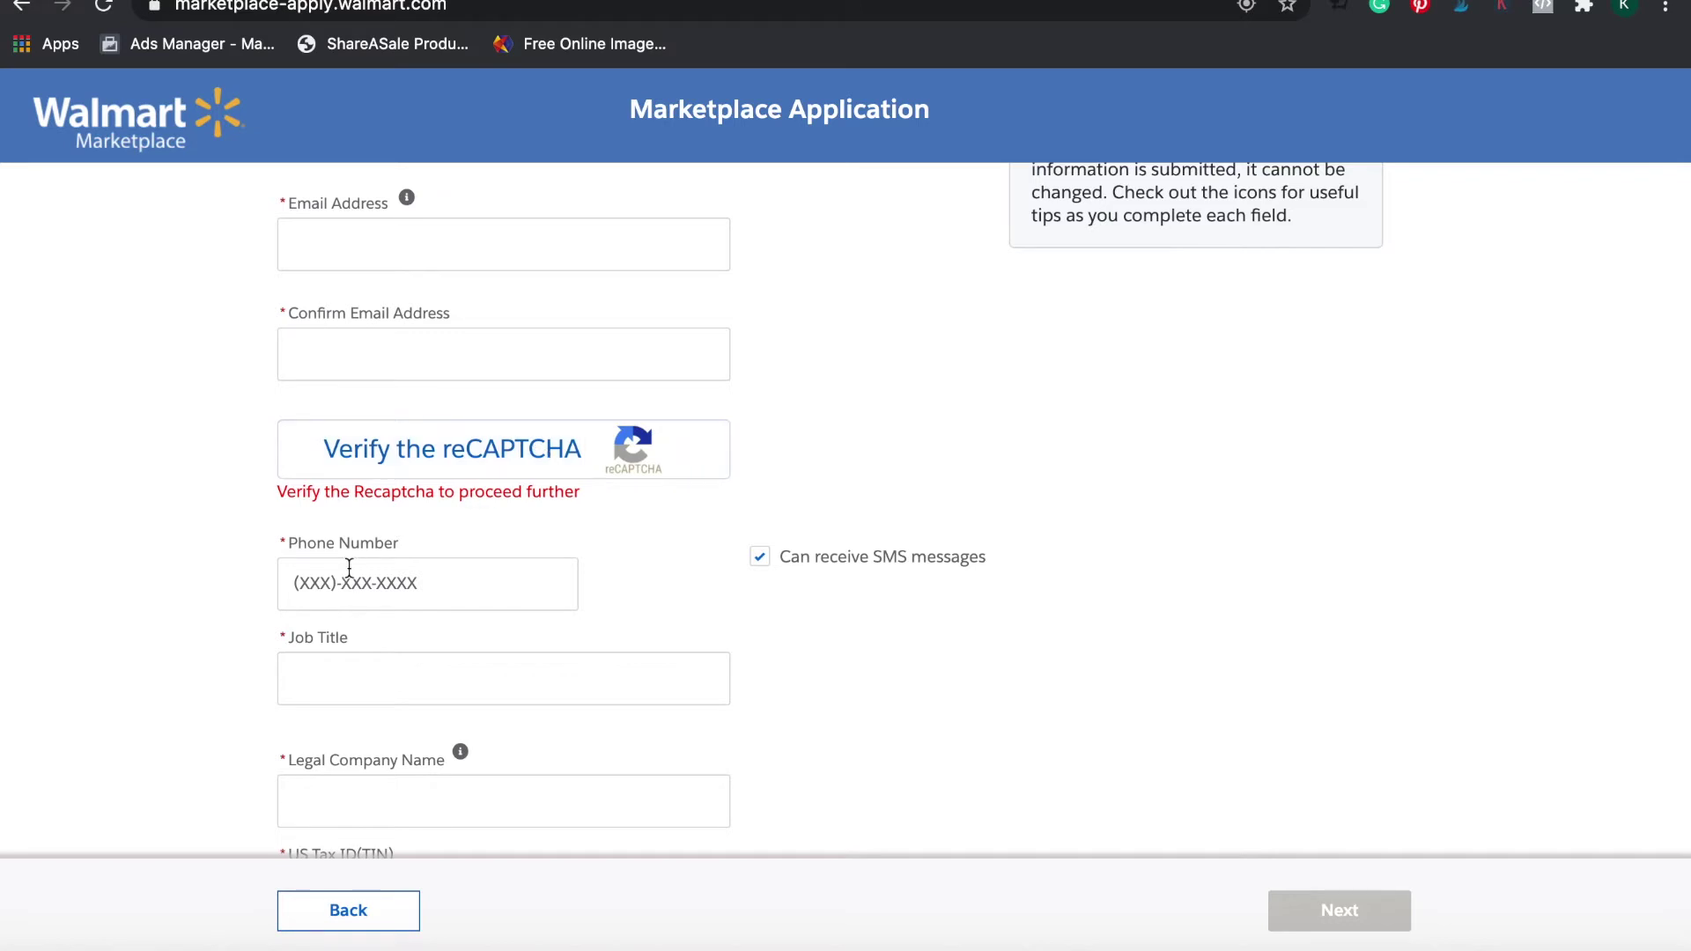
scroll(448, 581, down, 4)
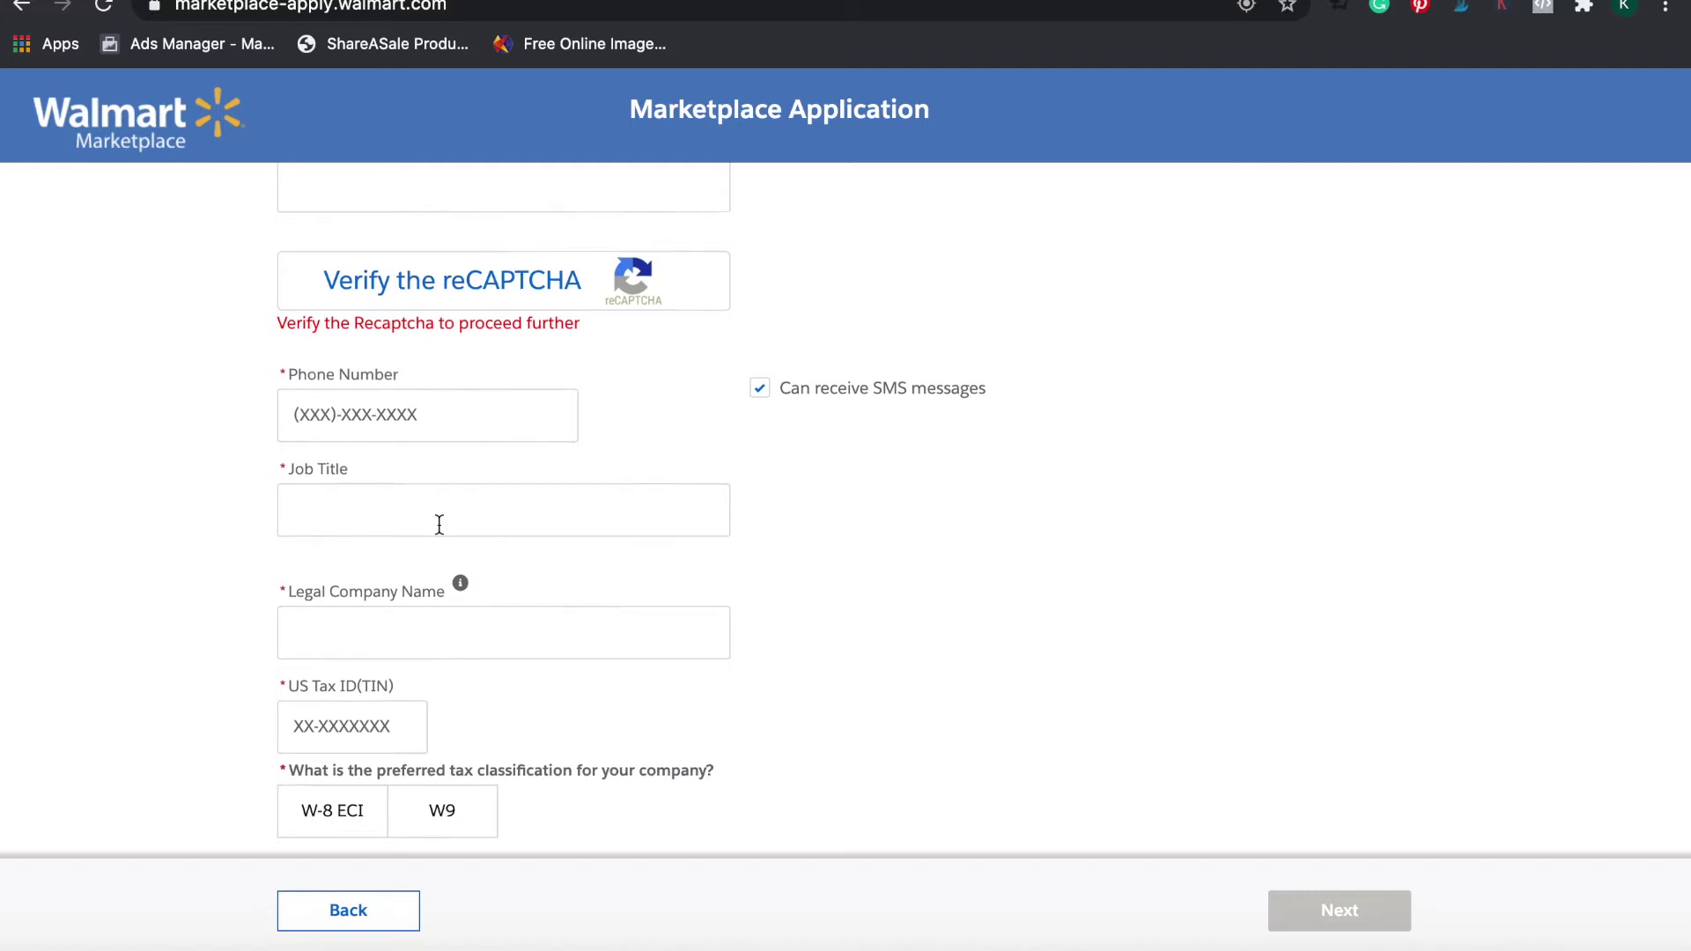
scroll(437, 525, down, 4)
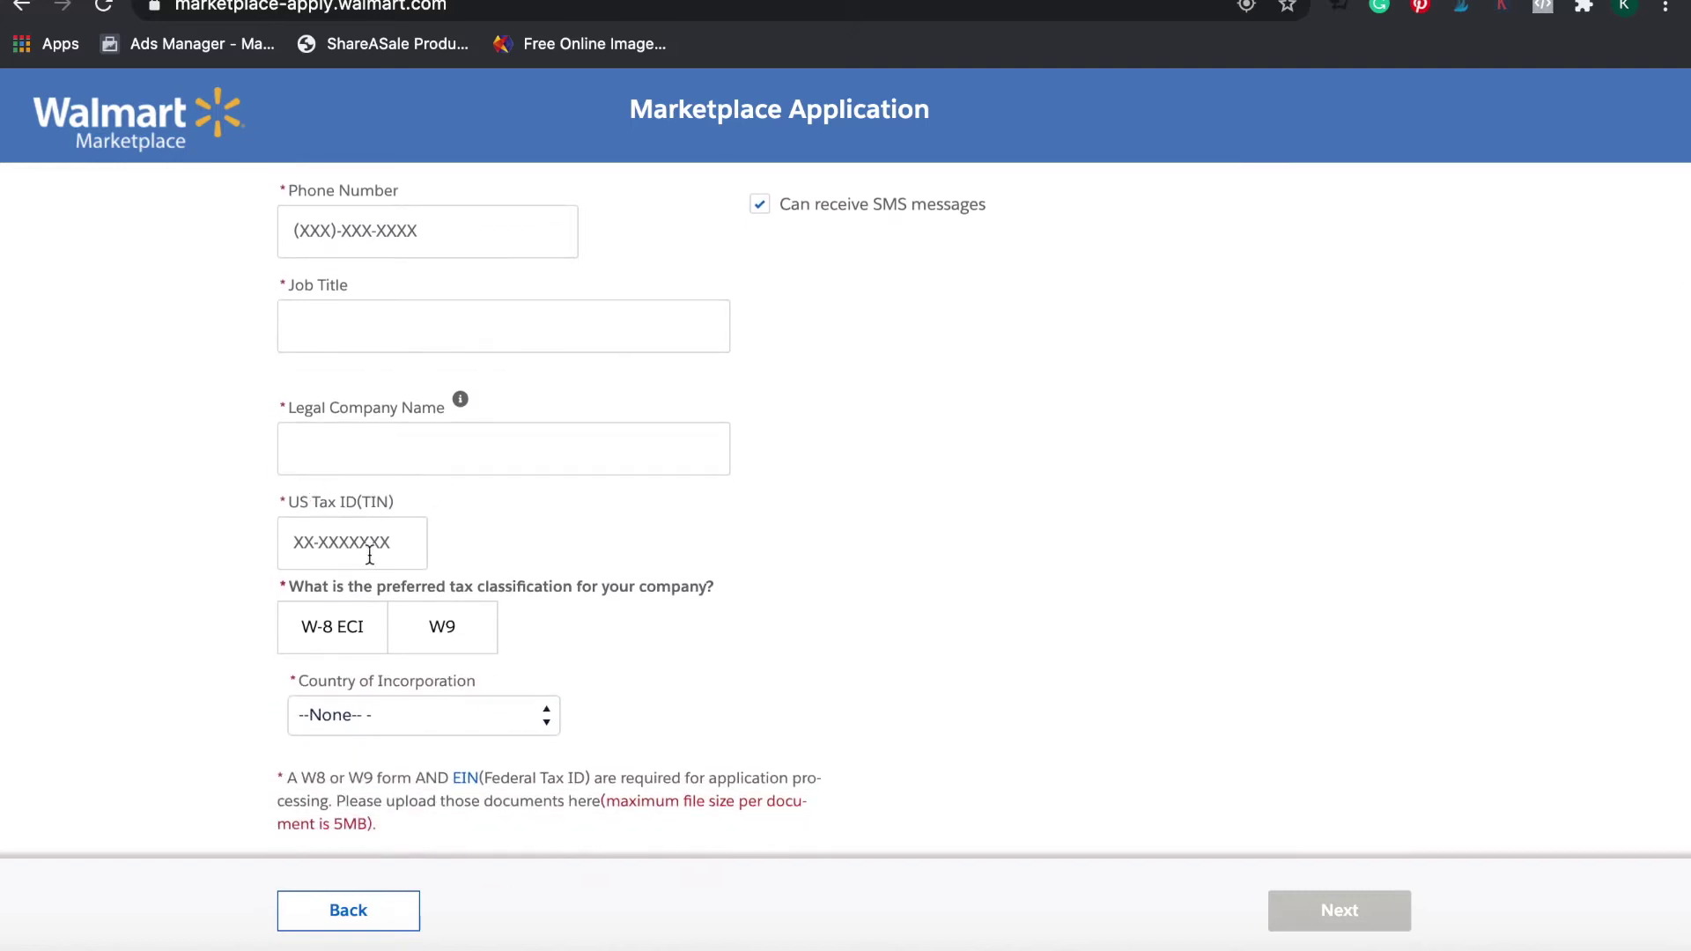
scroll(368, 650, down, 1)
scroll(363, 653, down, 3)
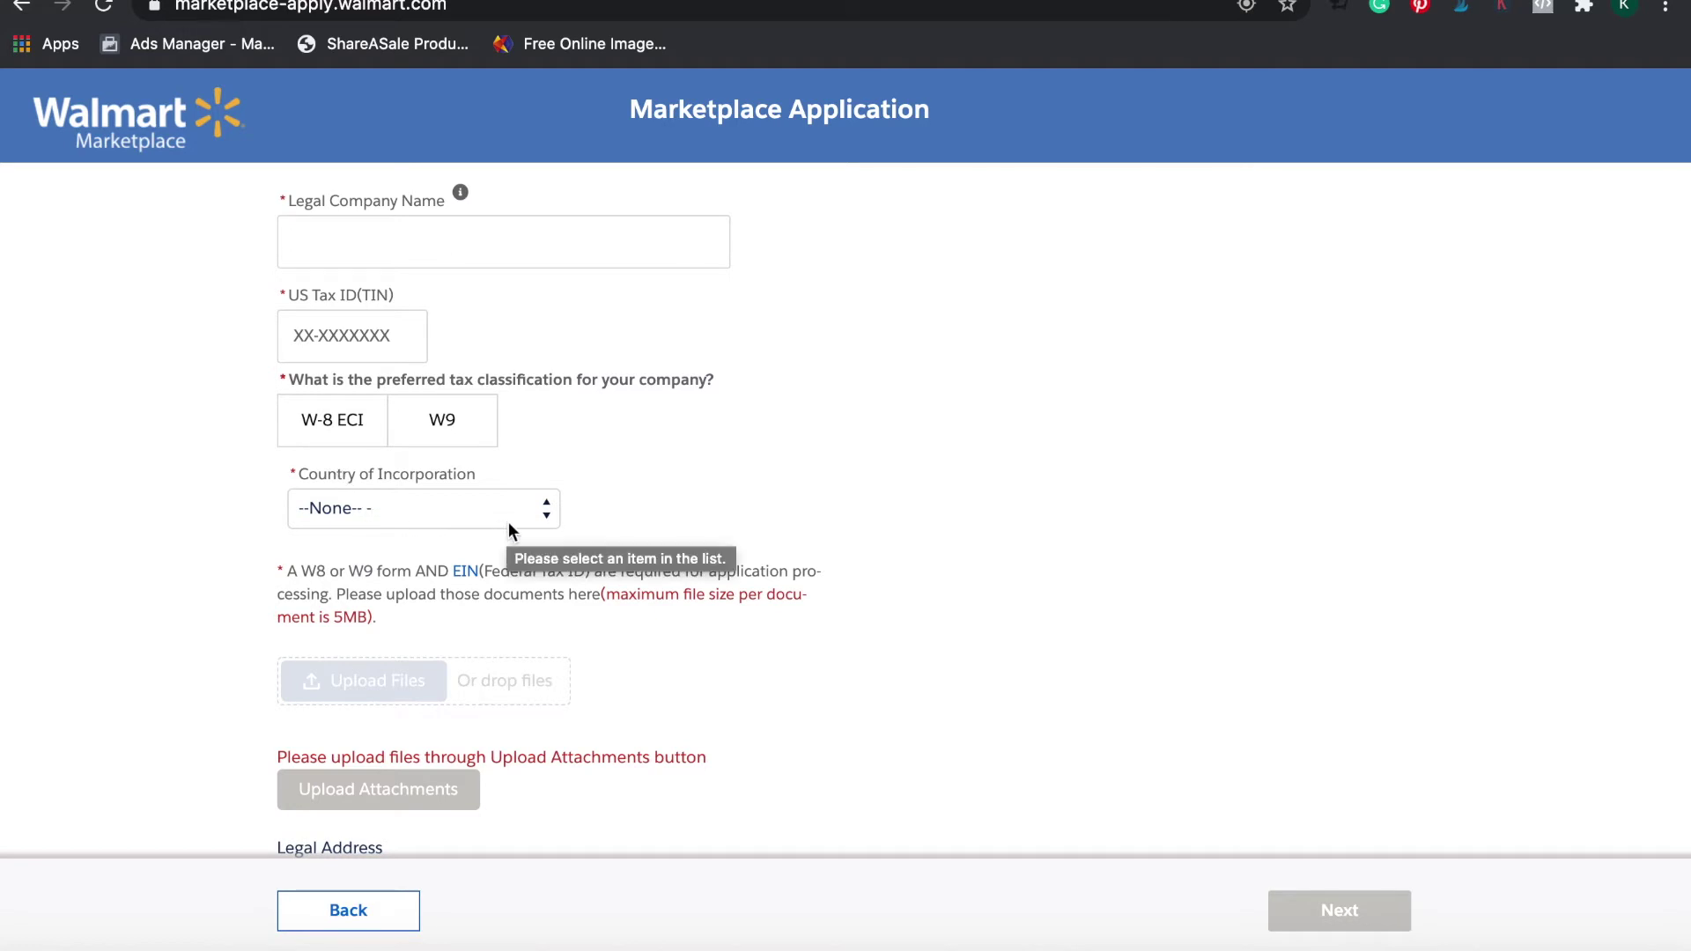
View the Country of Incorporation choices without selecting one, and check the W8/W9 and EIN document requirements.
click(546, 526)
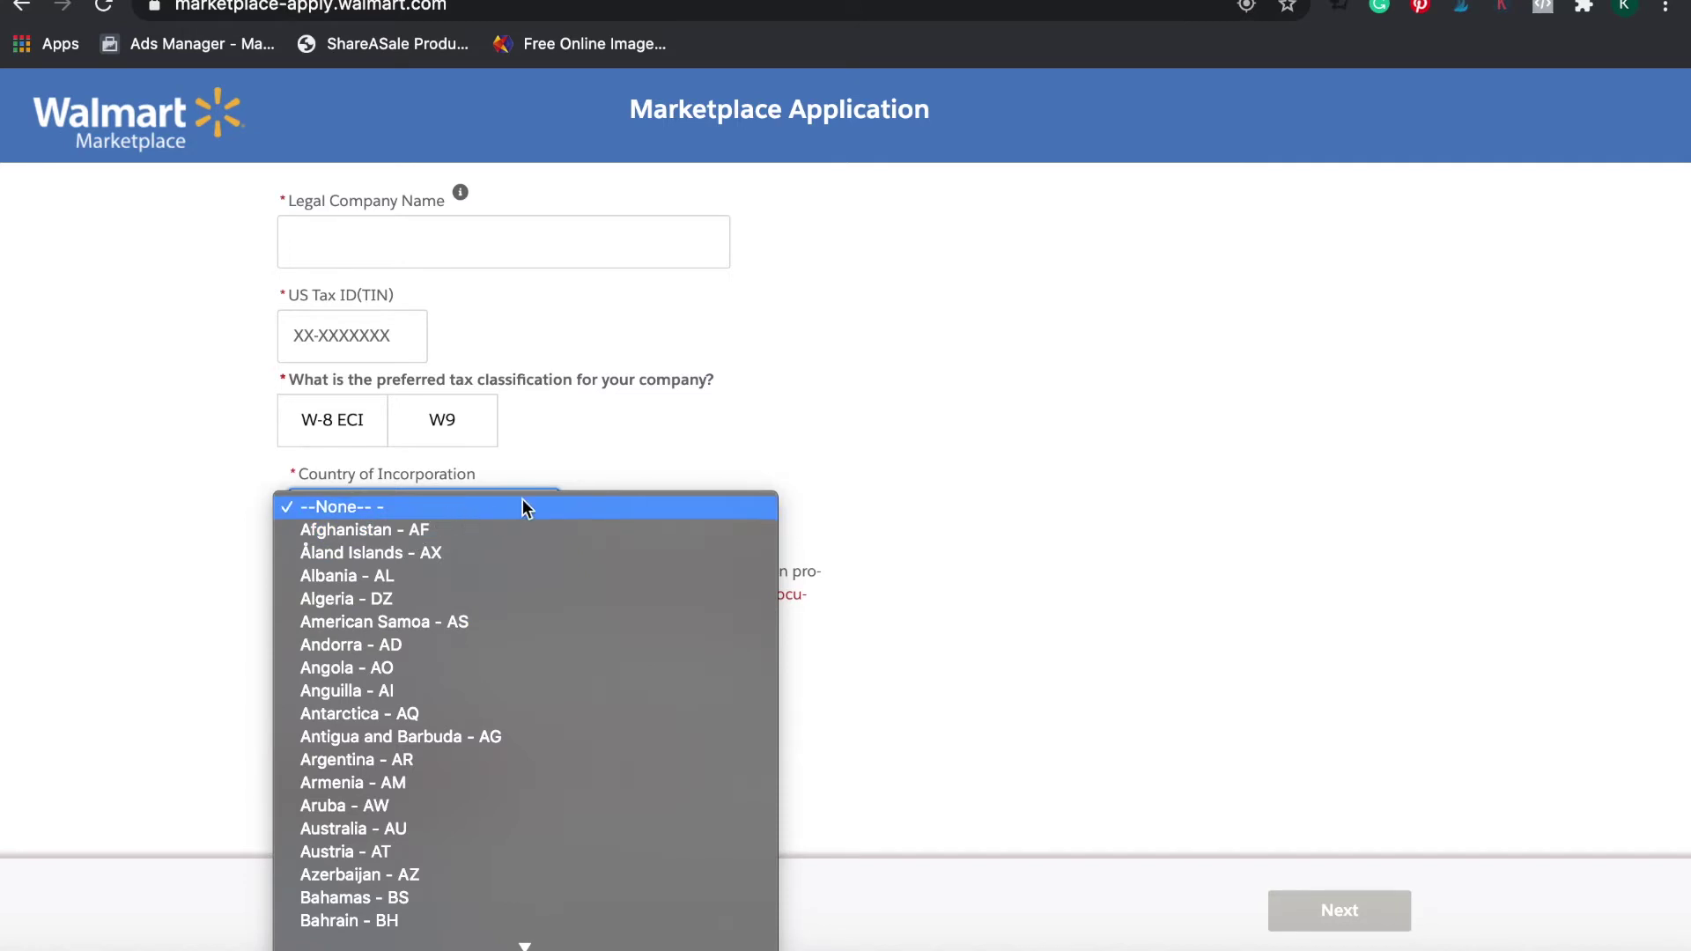
click(604, 451)
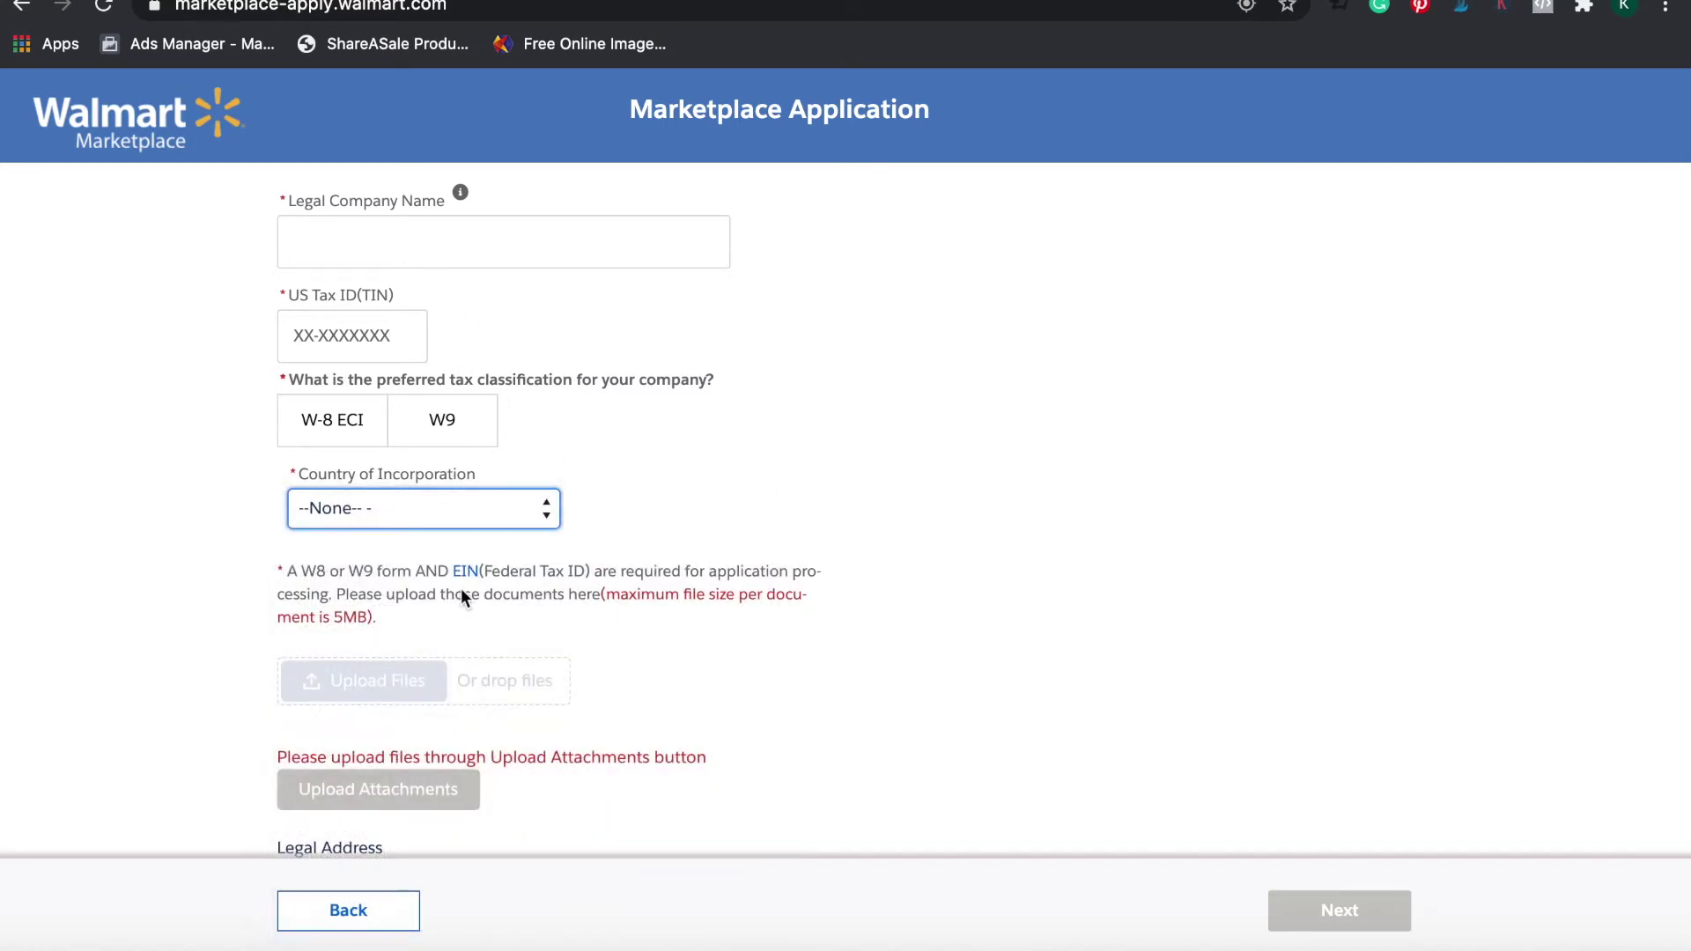
scroll(504, 617, down, 2)
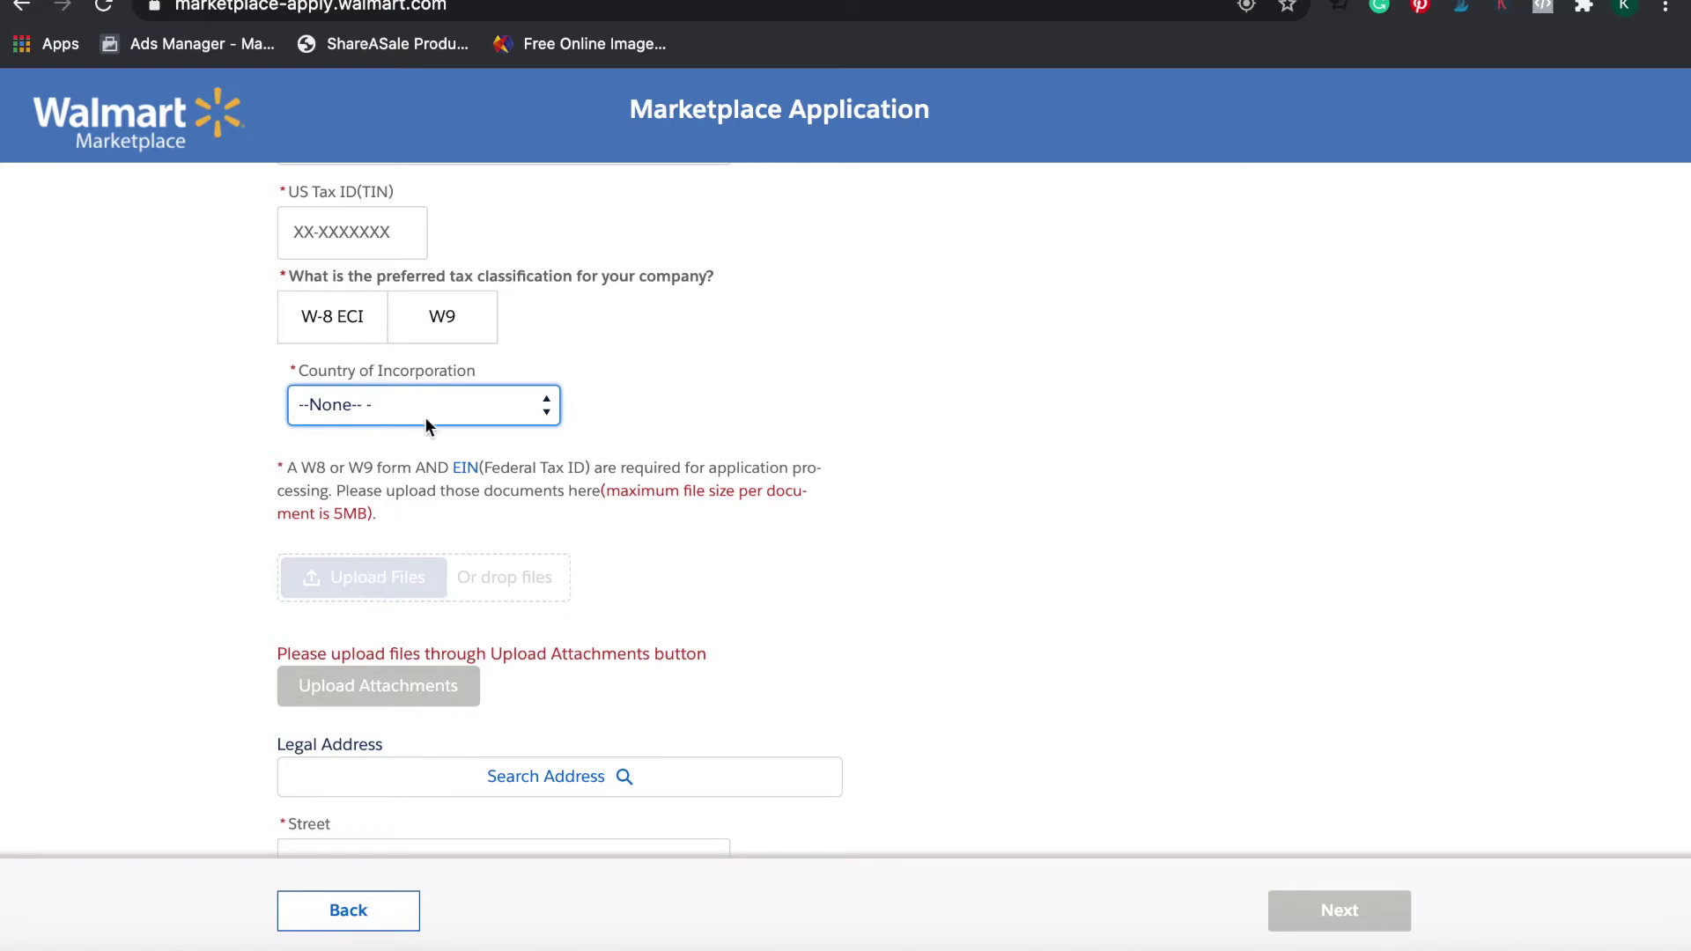
click(389, 494)
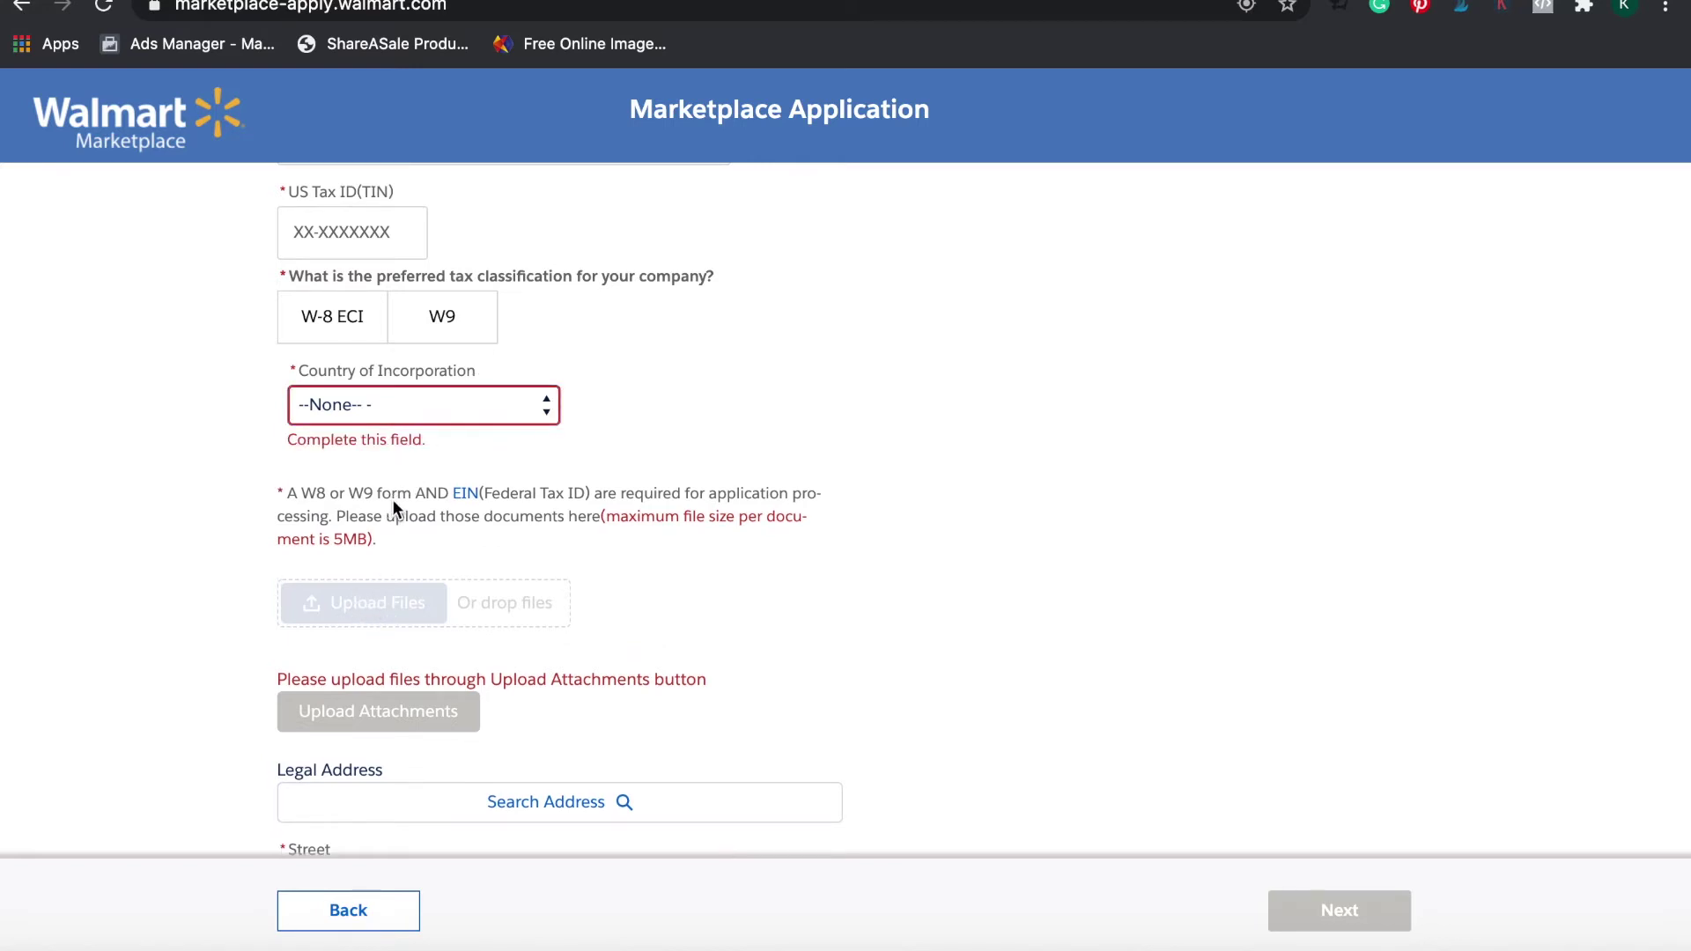
Review the document upload, legal address, Doing Business As, company website and DUNS Number fields.
scroll(461, 523, down, 2)
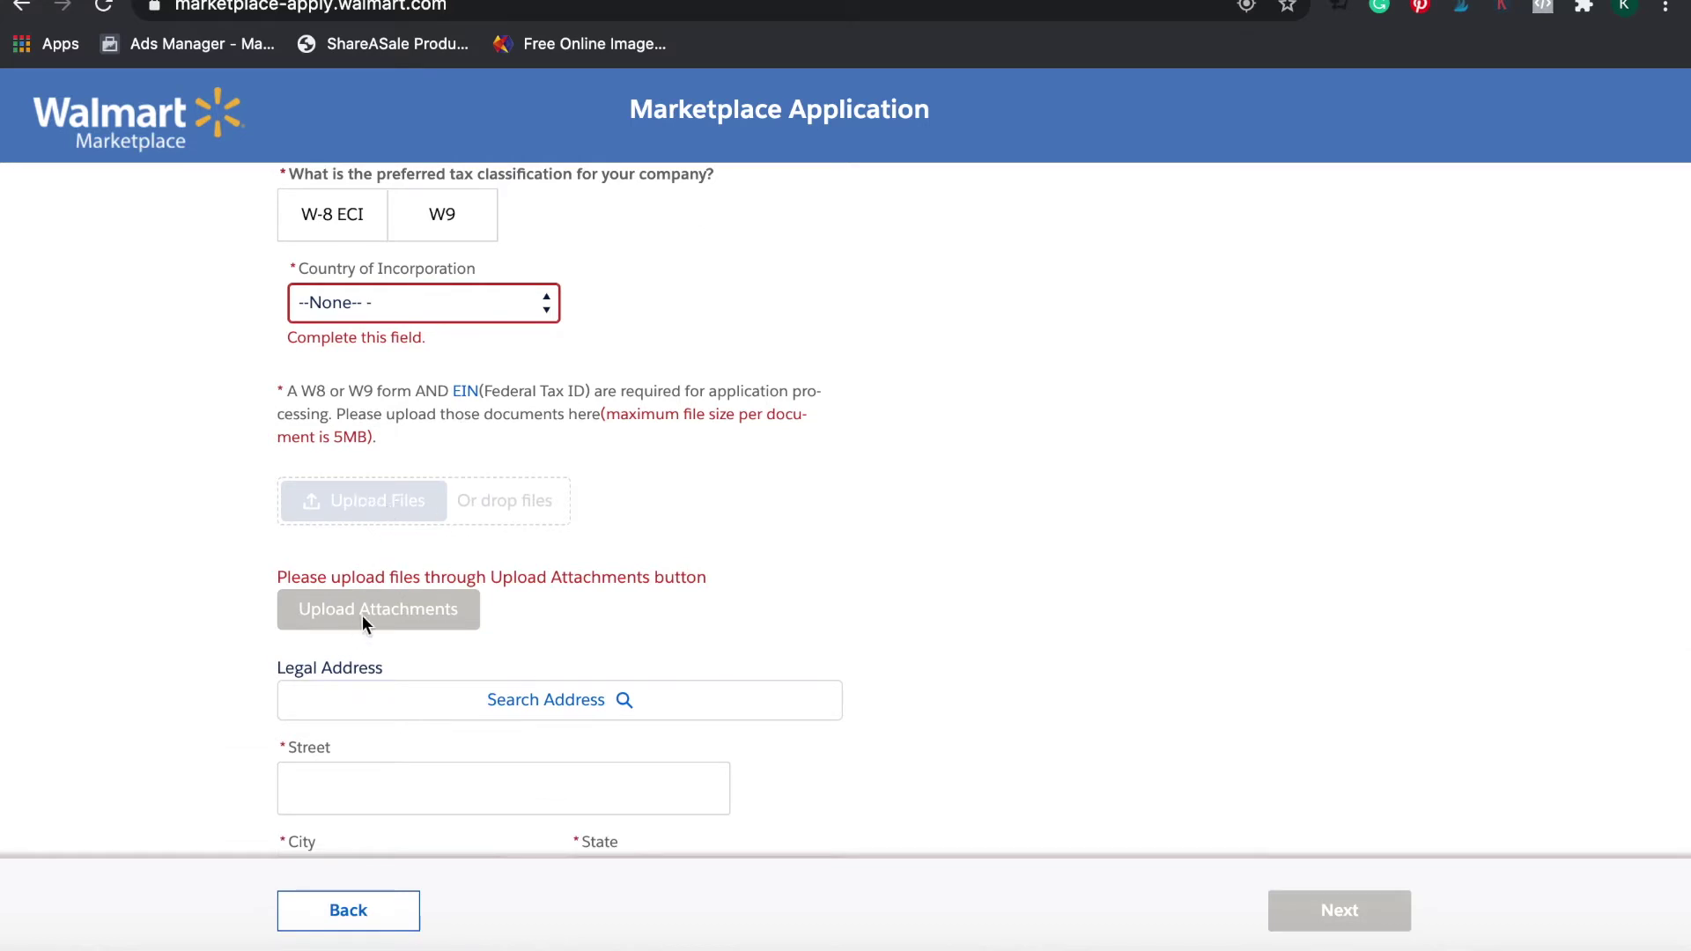
scroll(365, 519, down, 4)
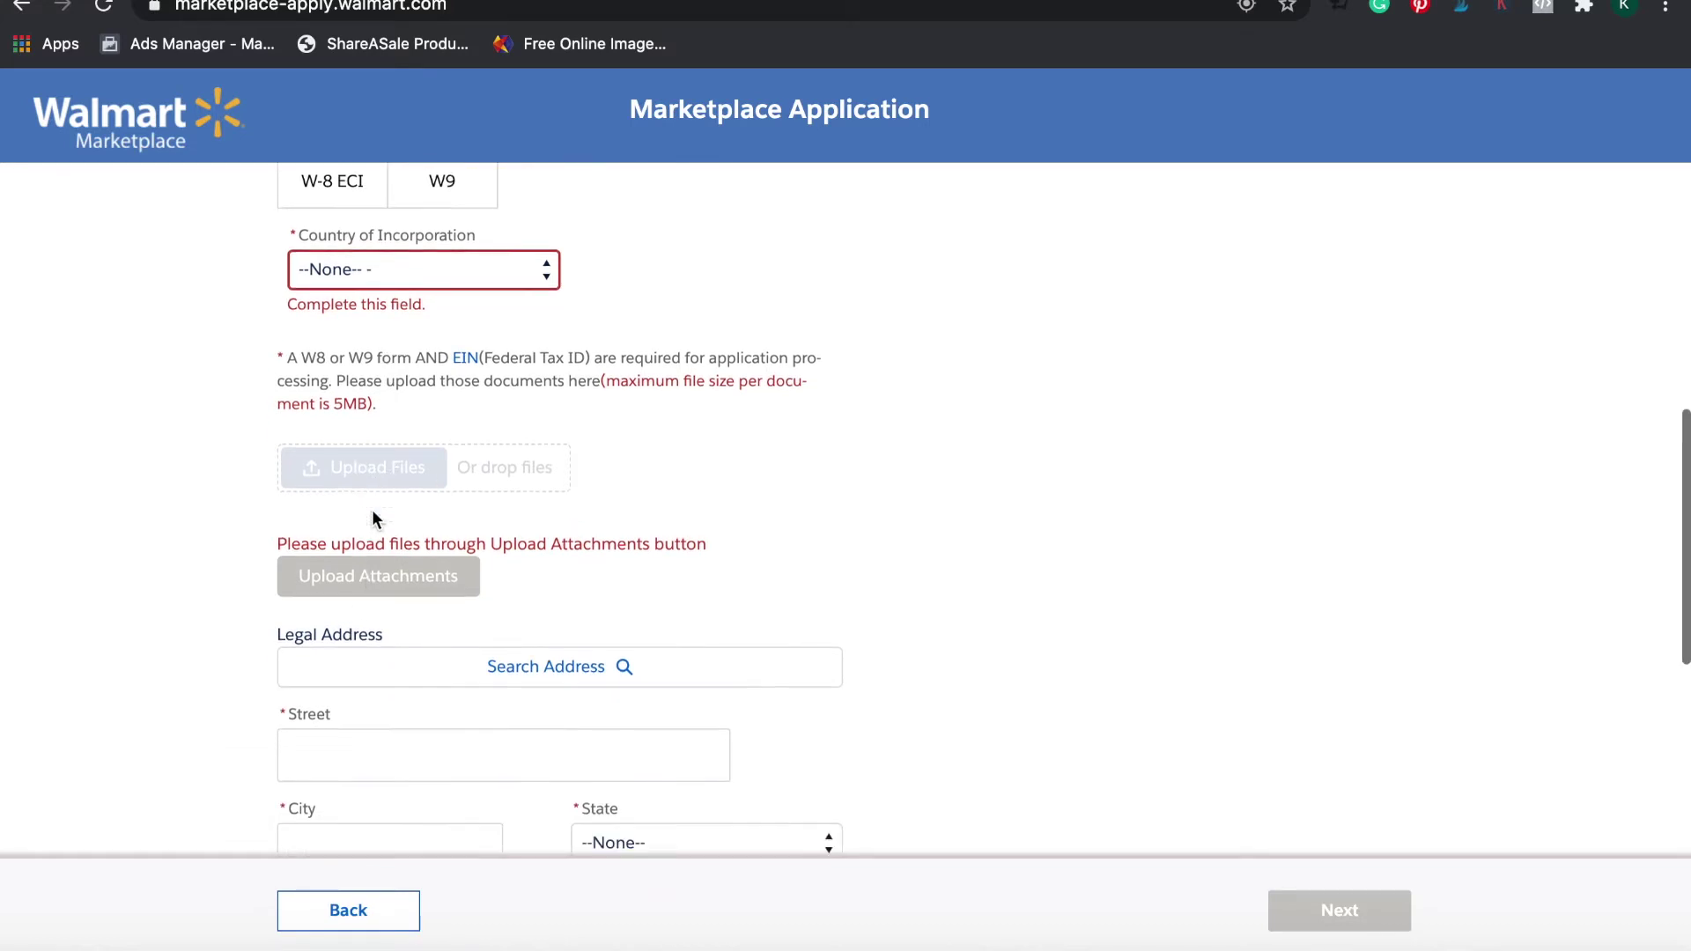
scroll(374, 521, down, 3)
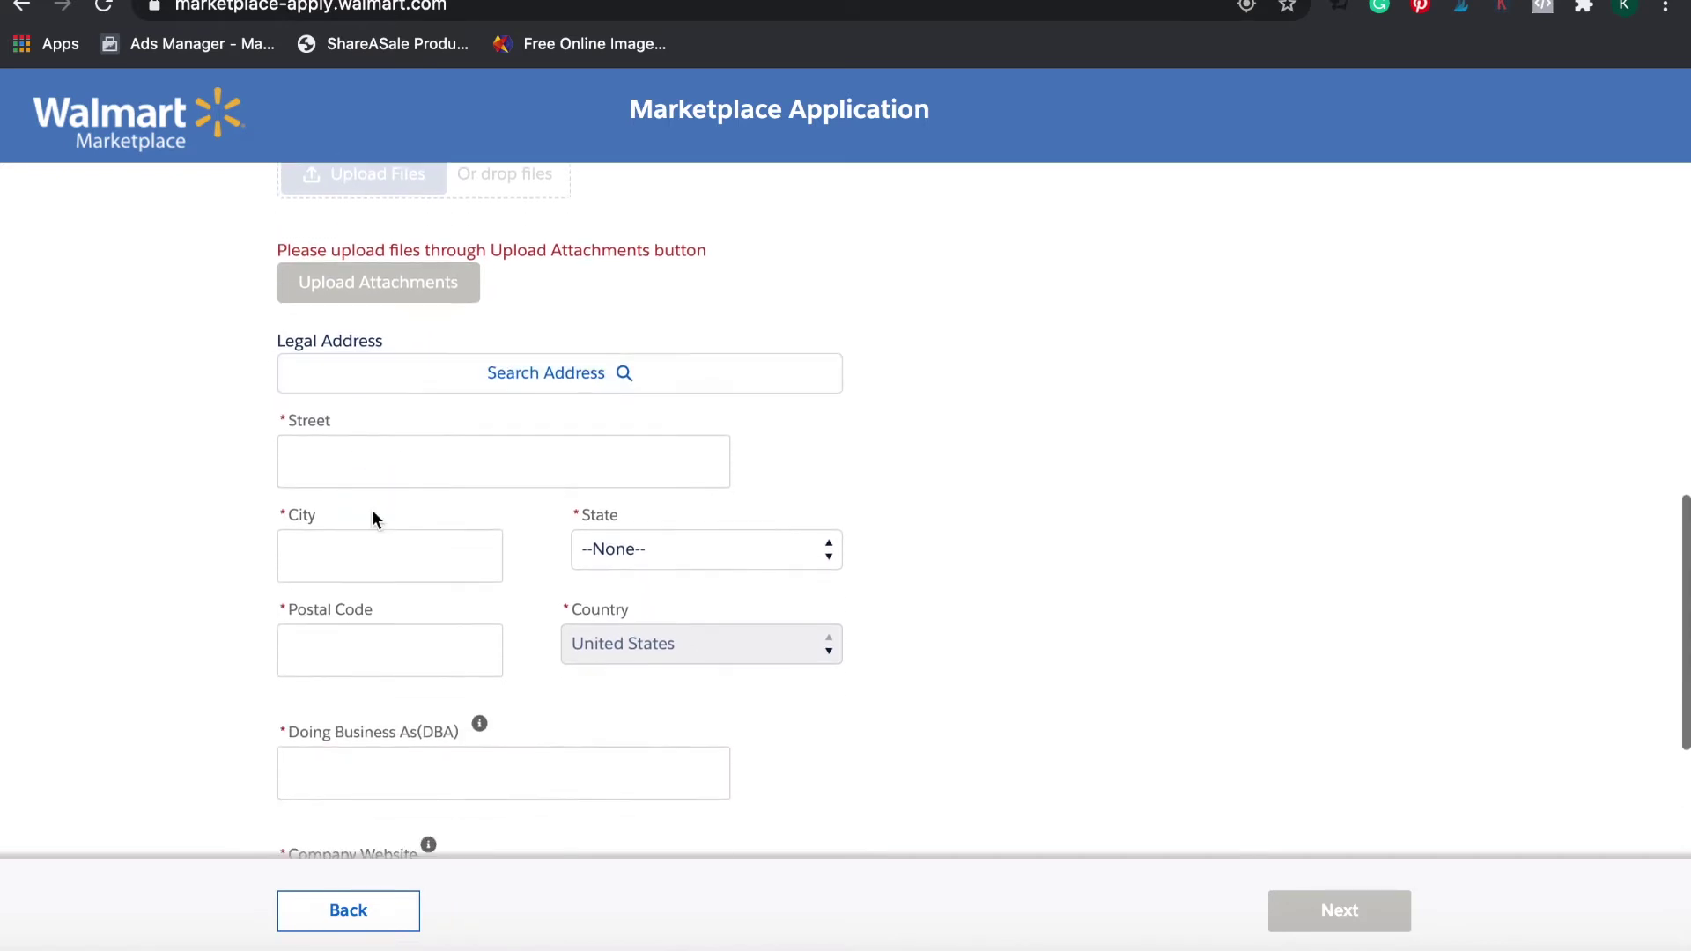
scroll(515, 609, down, 5)
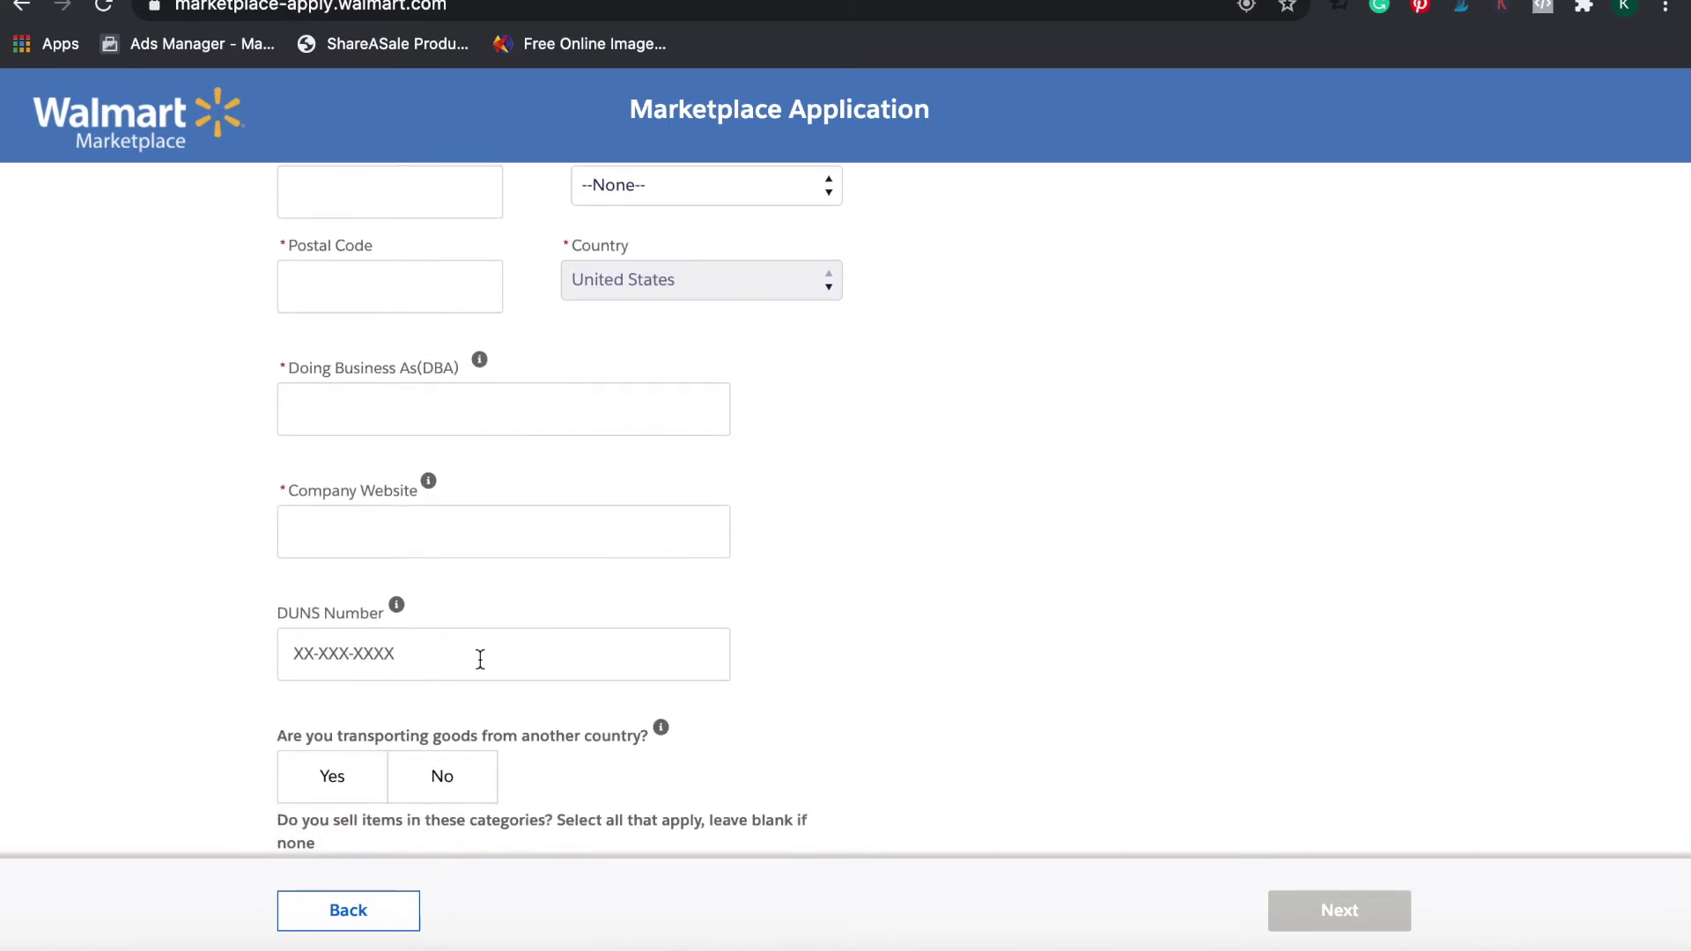
Answer No to transporting goods from another country, leave all special selling categories unselected, and continue to Product & Integration.
scroll(484, 664, down, 3)
scroll(483, 664, down, 1)
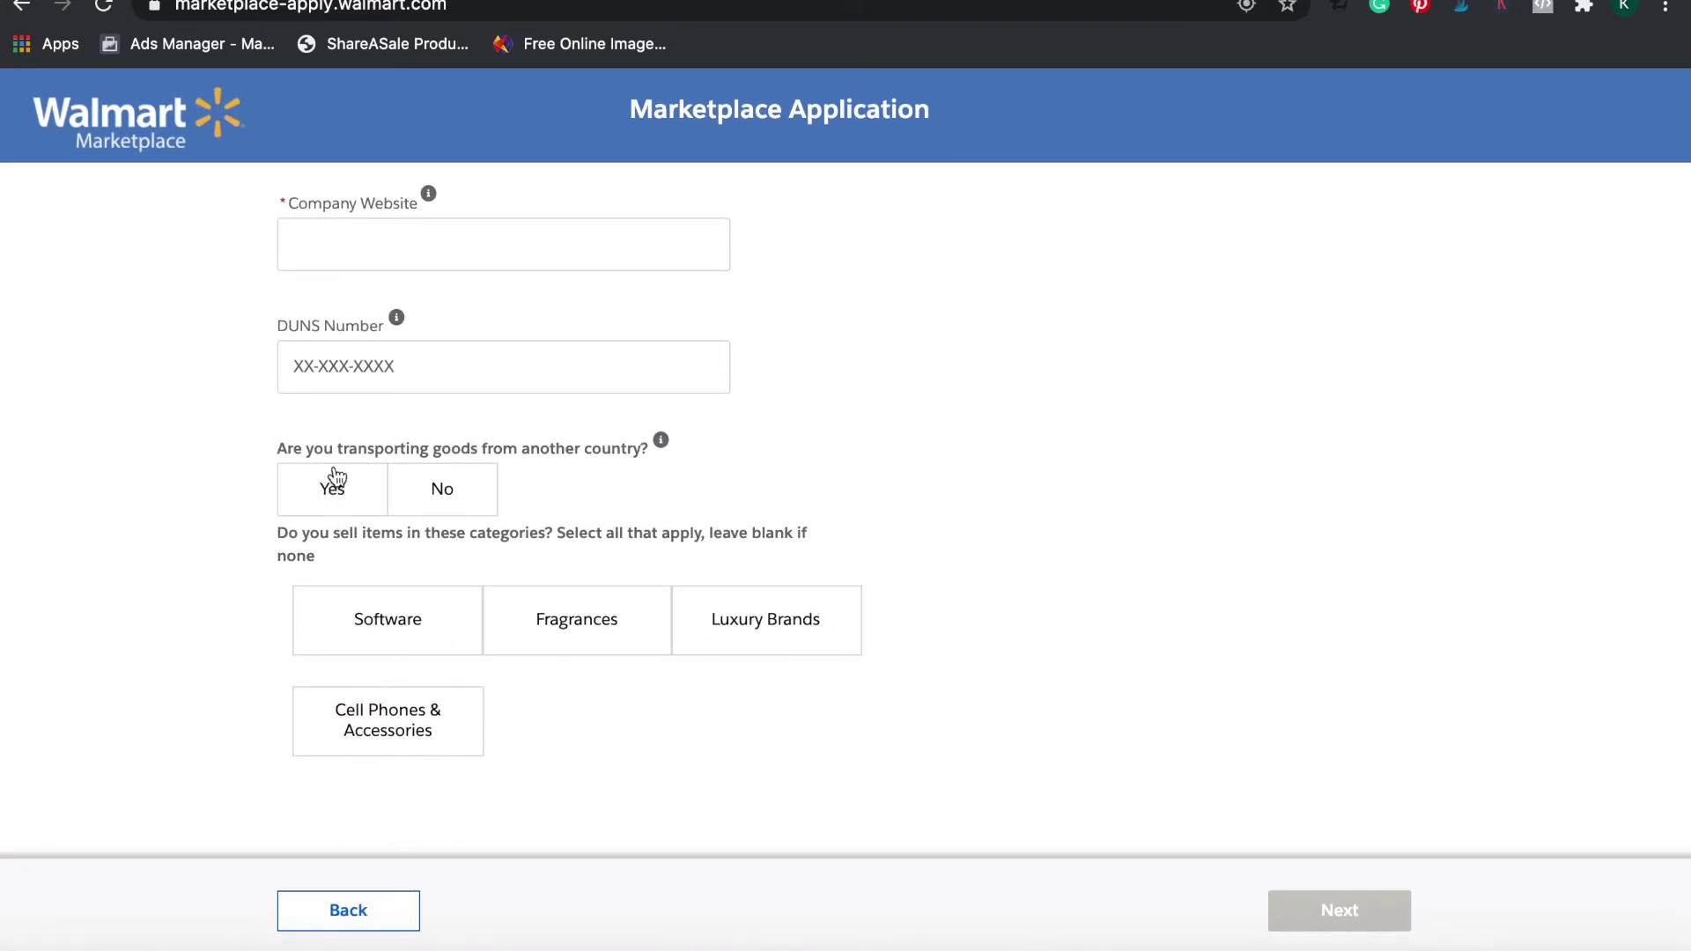
click(442, 490)
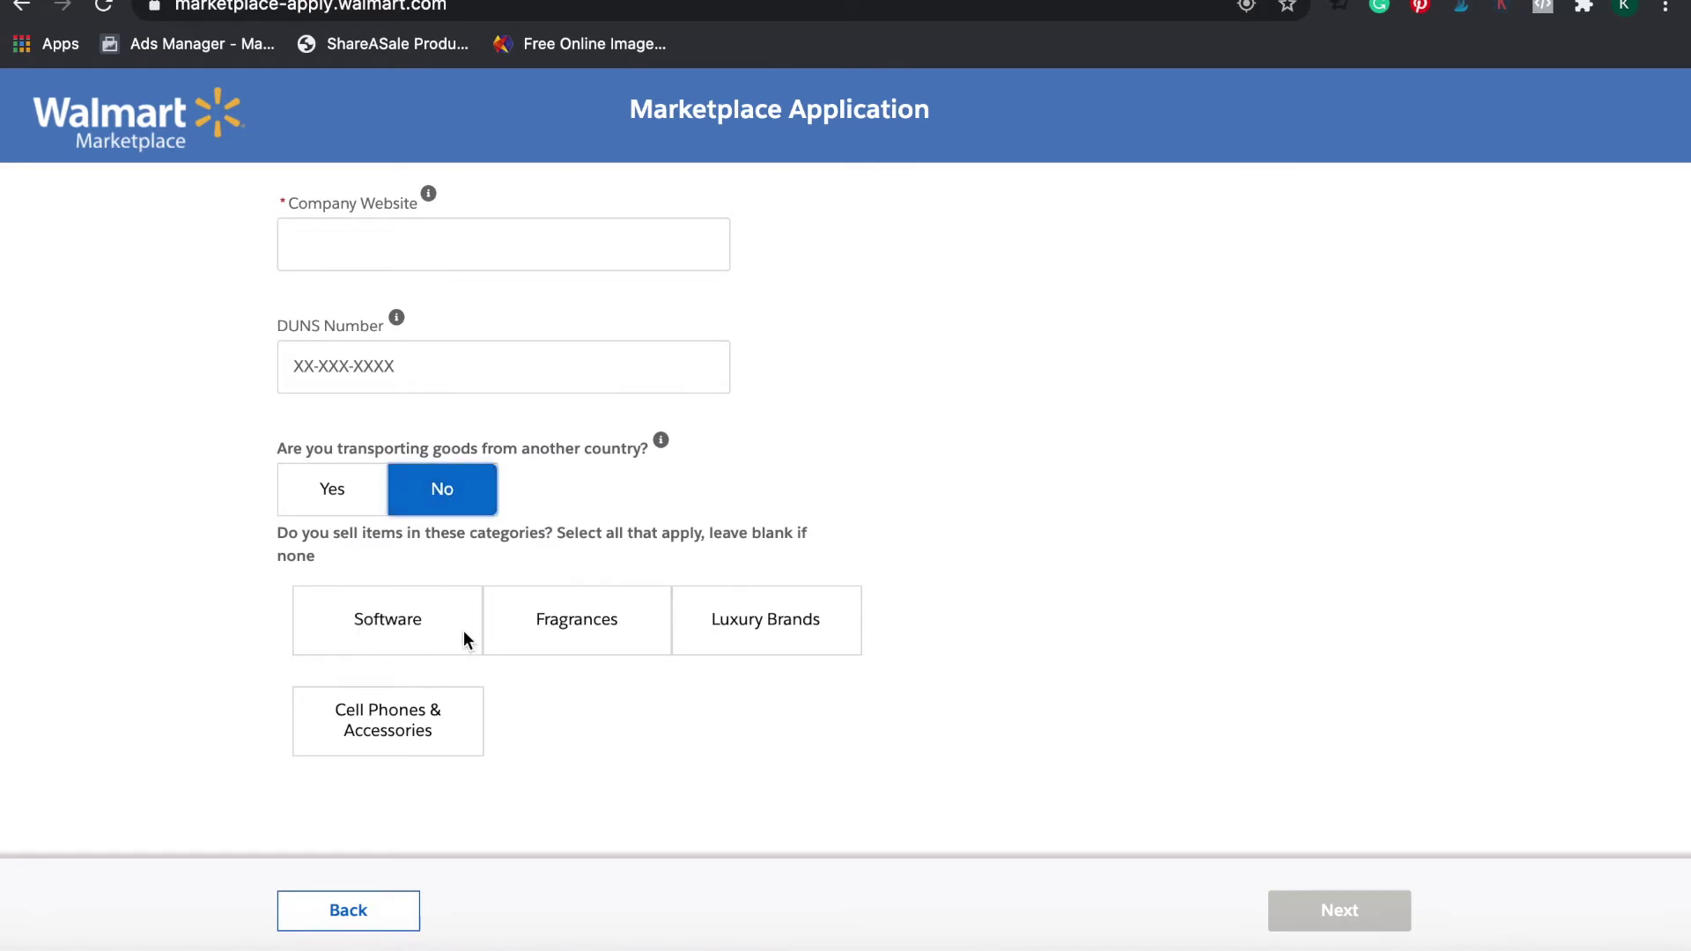
click(734, 629)
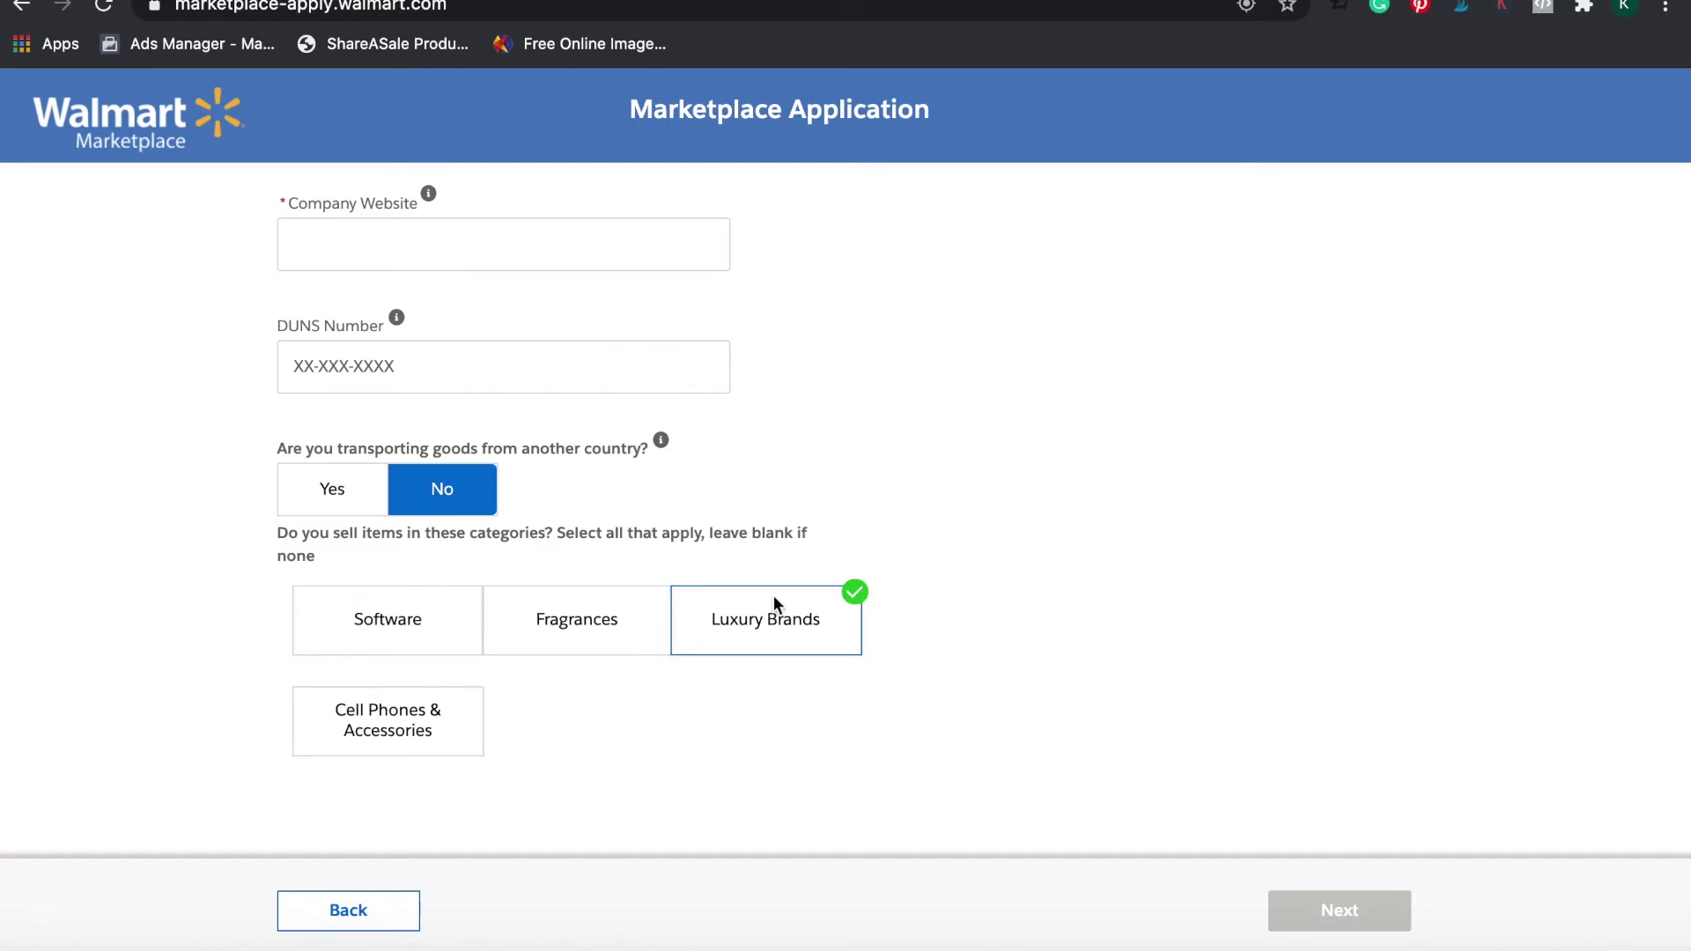
click(835, 641)
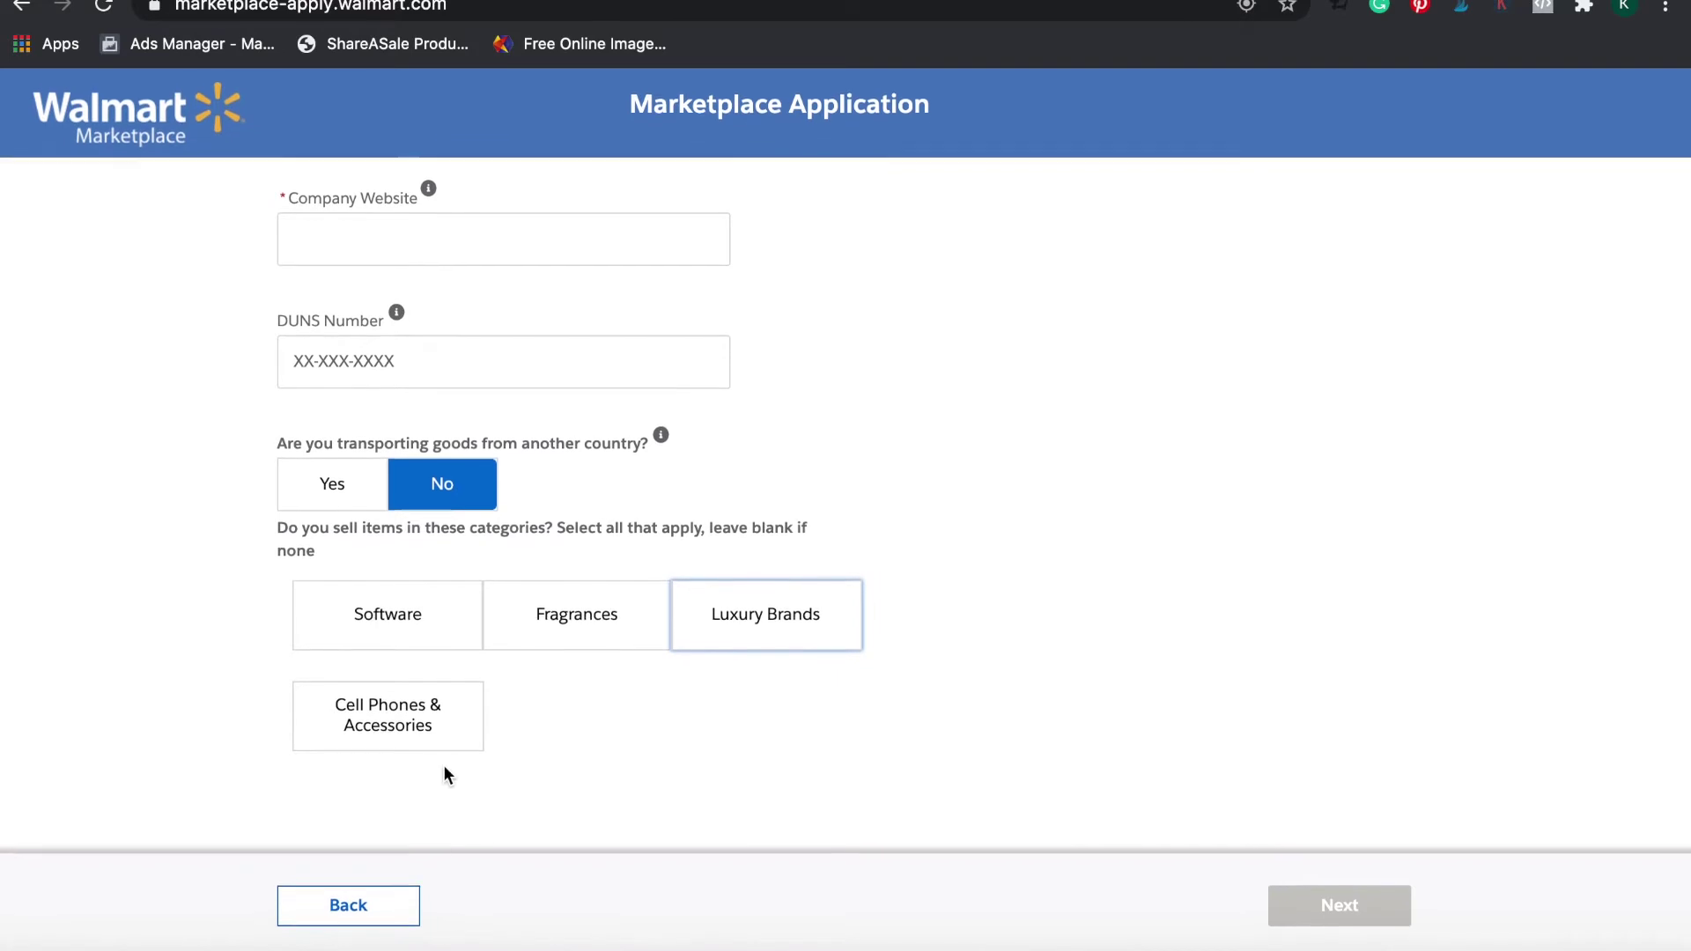
click(1313, 912)
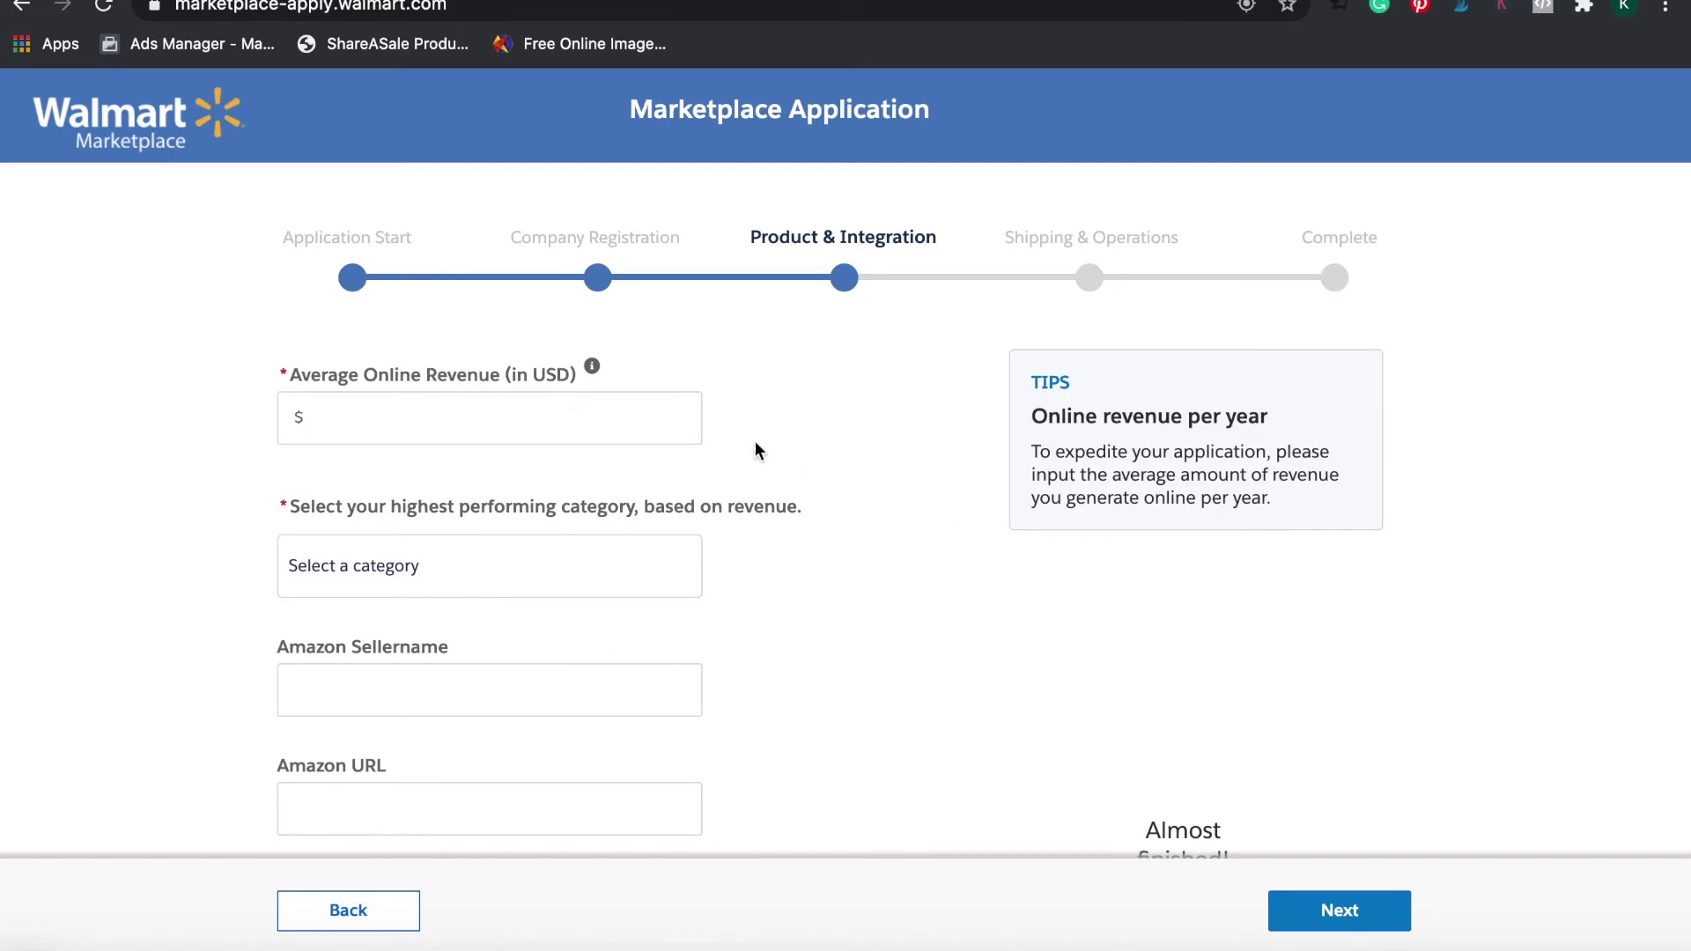
Choose Apparel & Accessories as the highest performing category and set the catalog size to 1000.
mouse_move(591, 373)
click(378, 430)
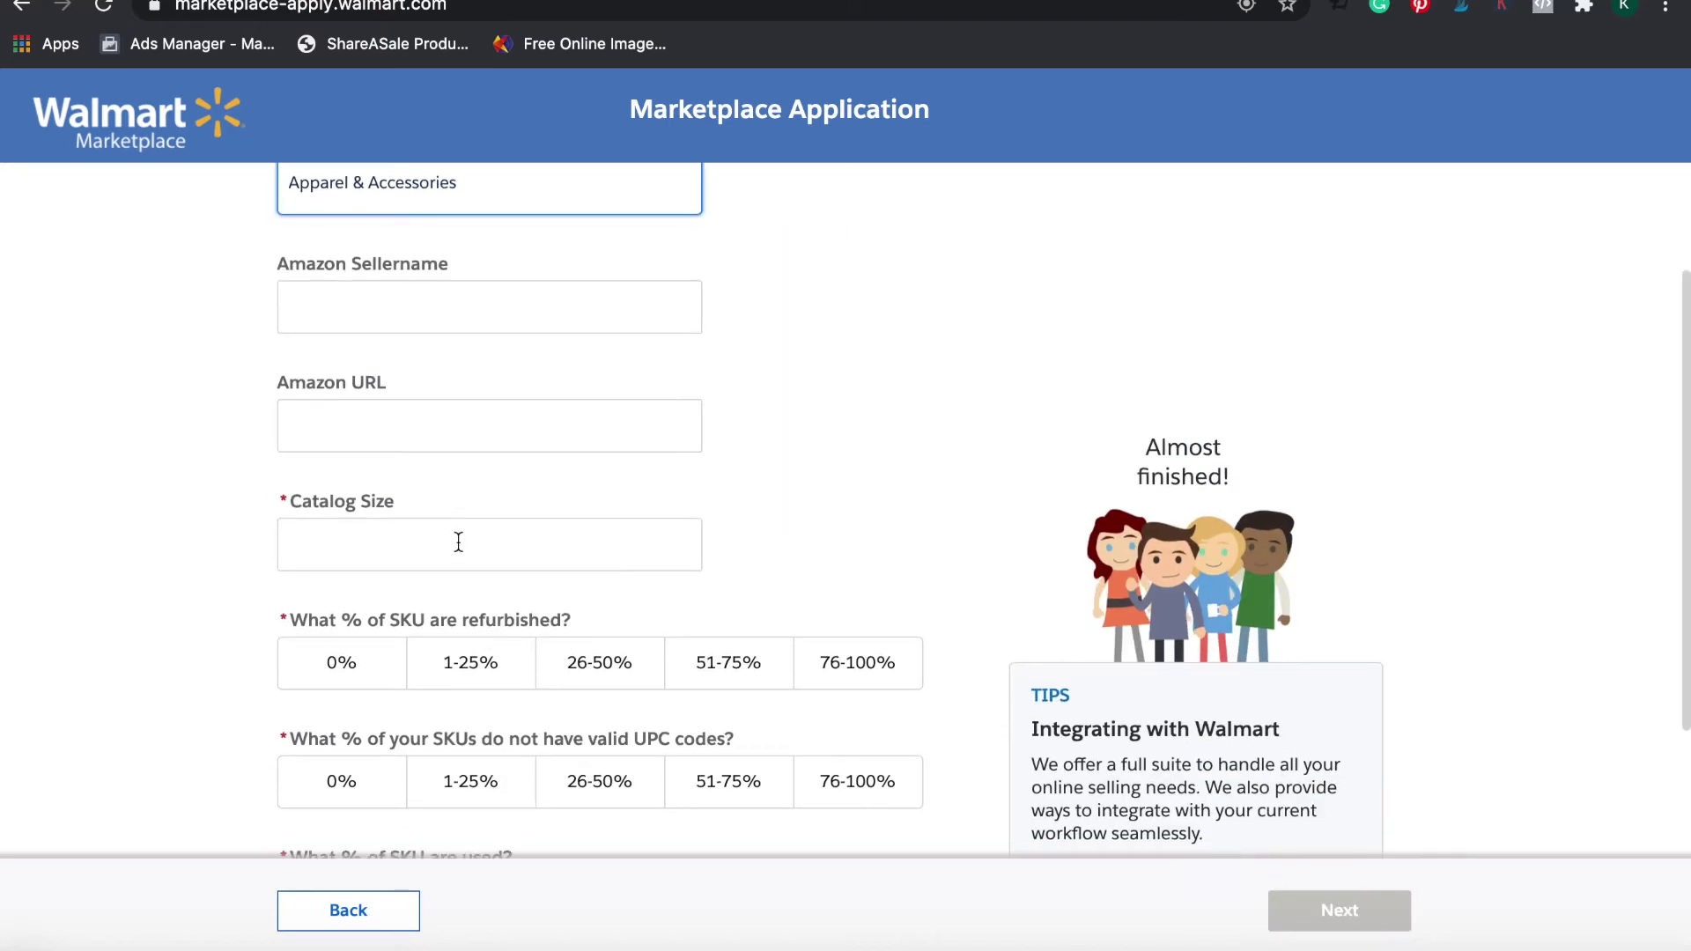
click(458, 542)
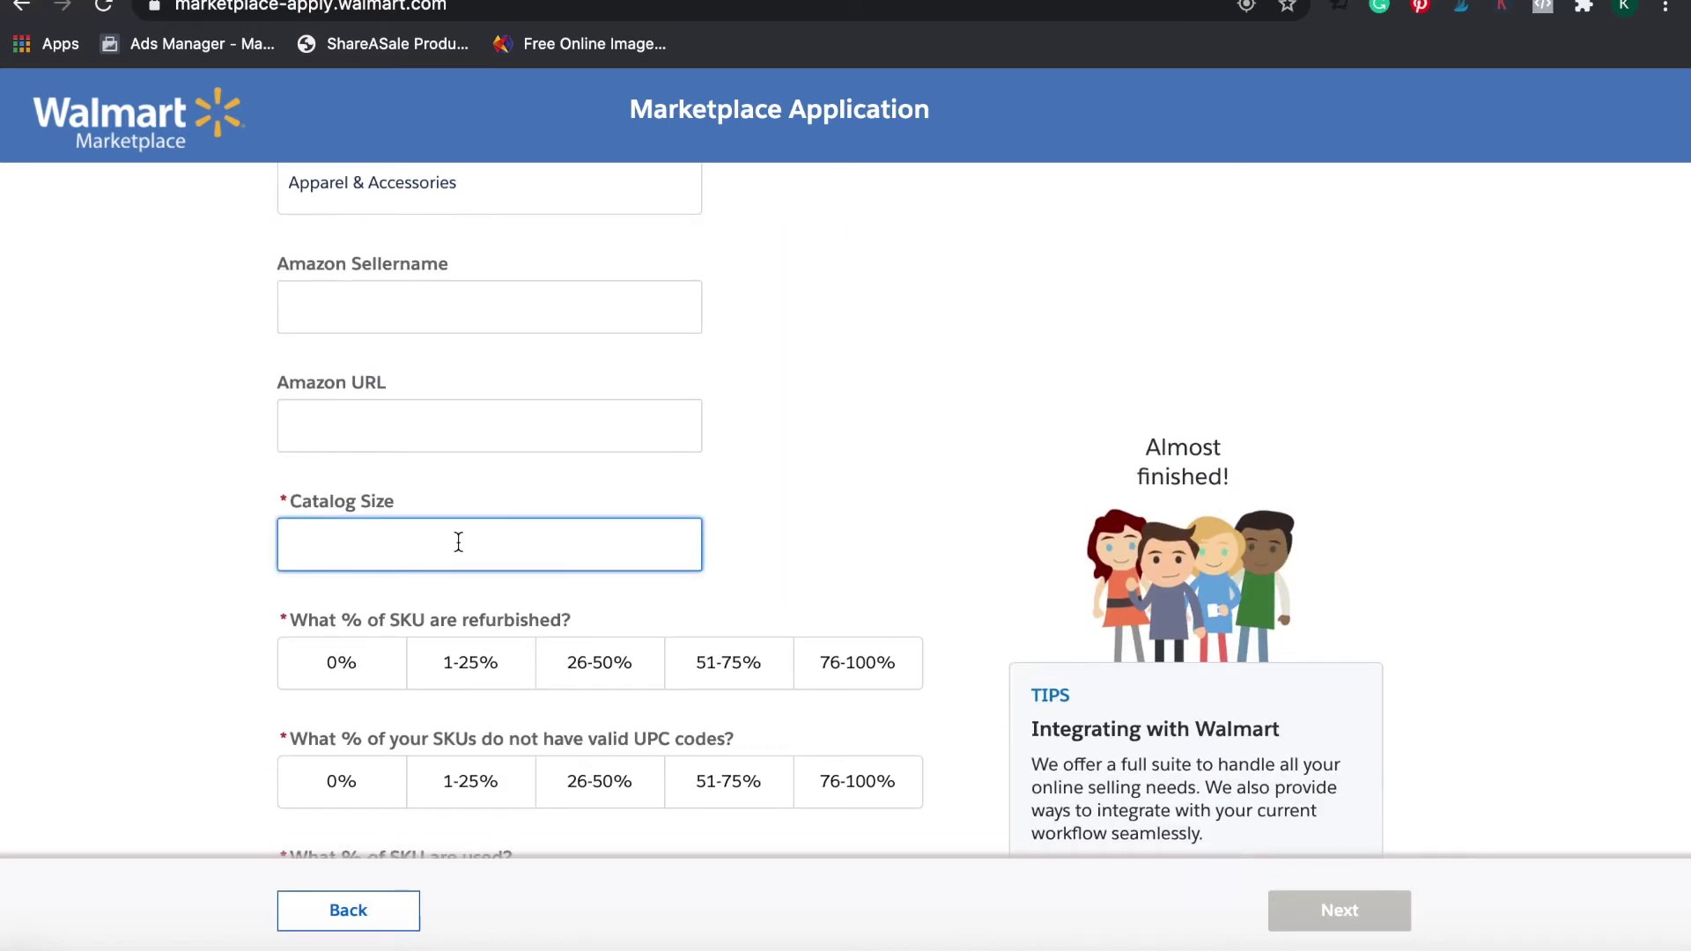
scroll(458, 542, down, 2)
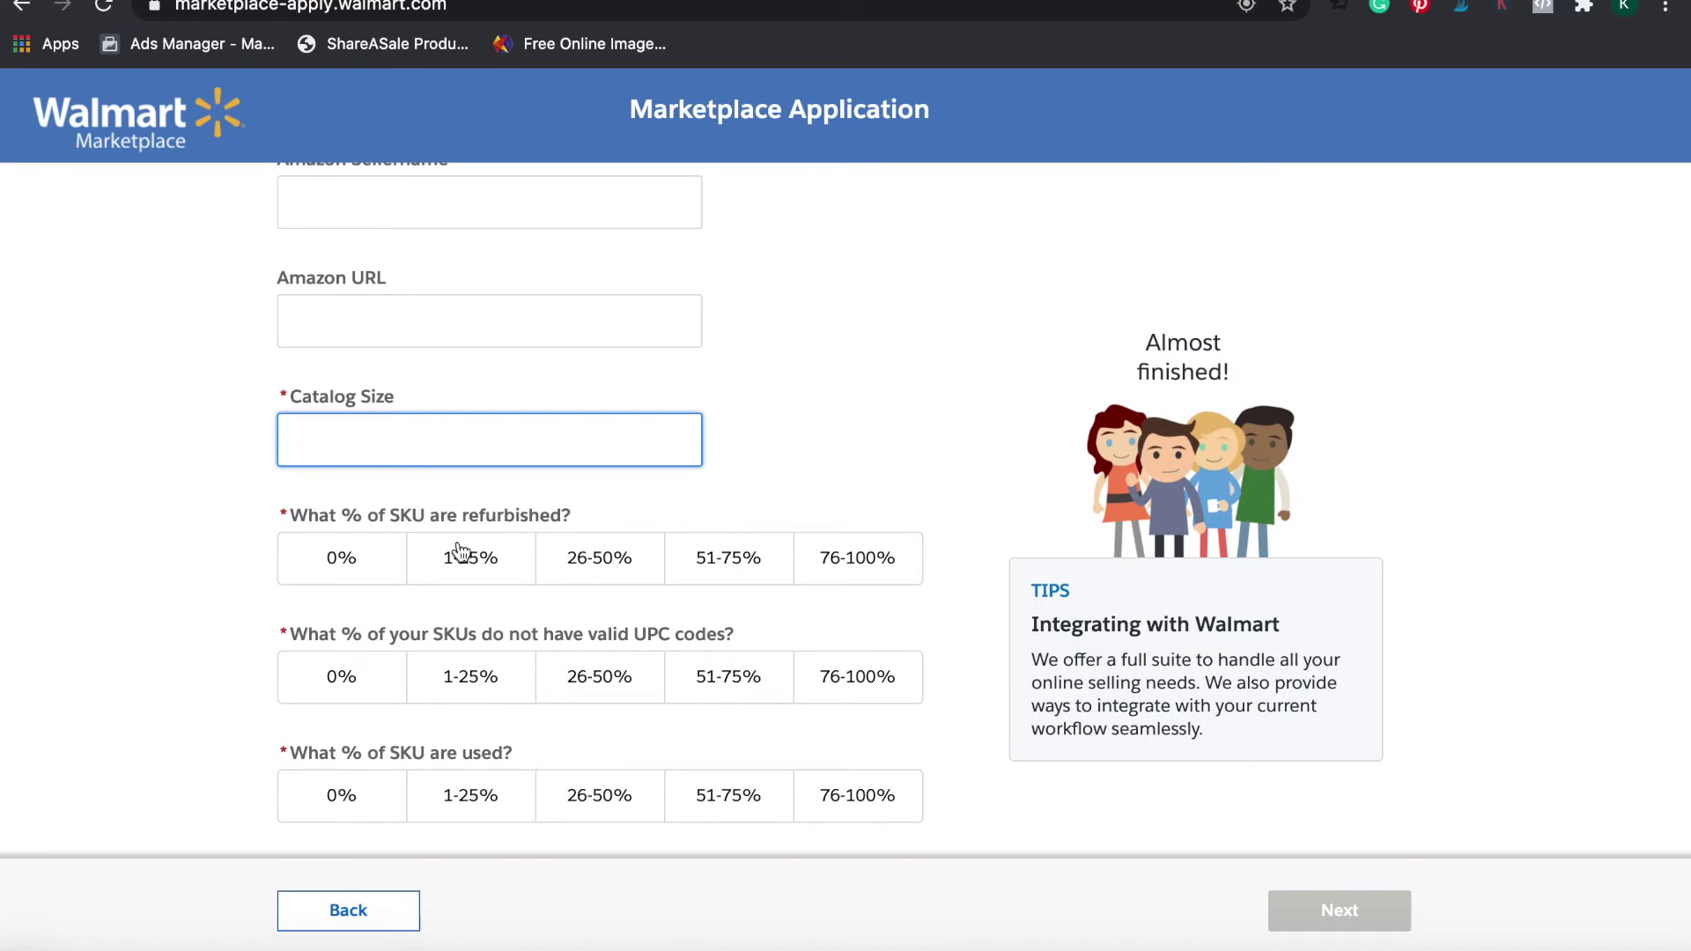
scroll(687, 680, down, 3)
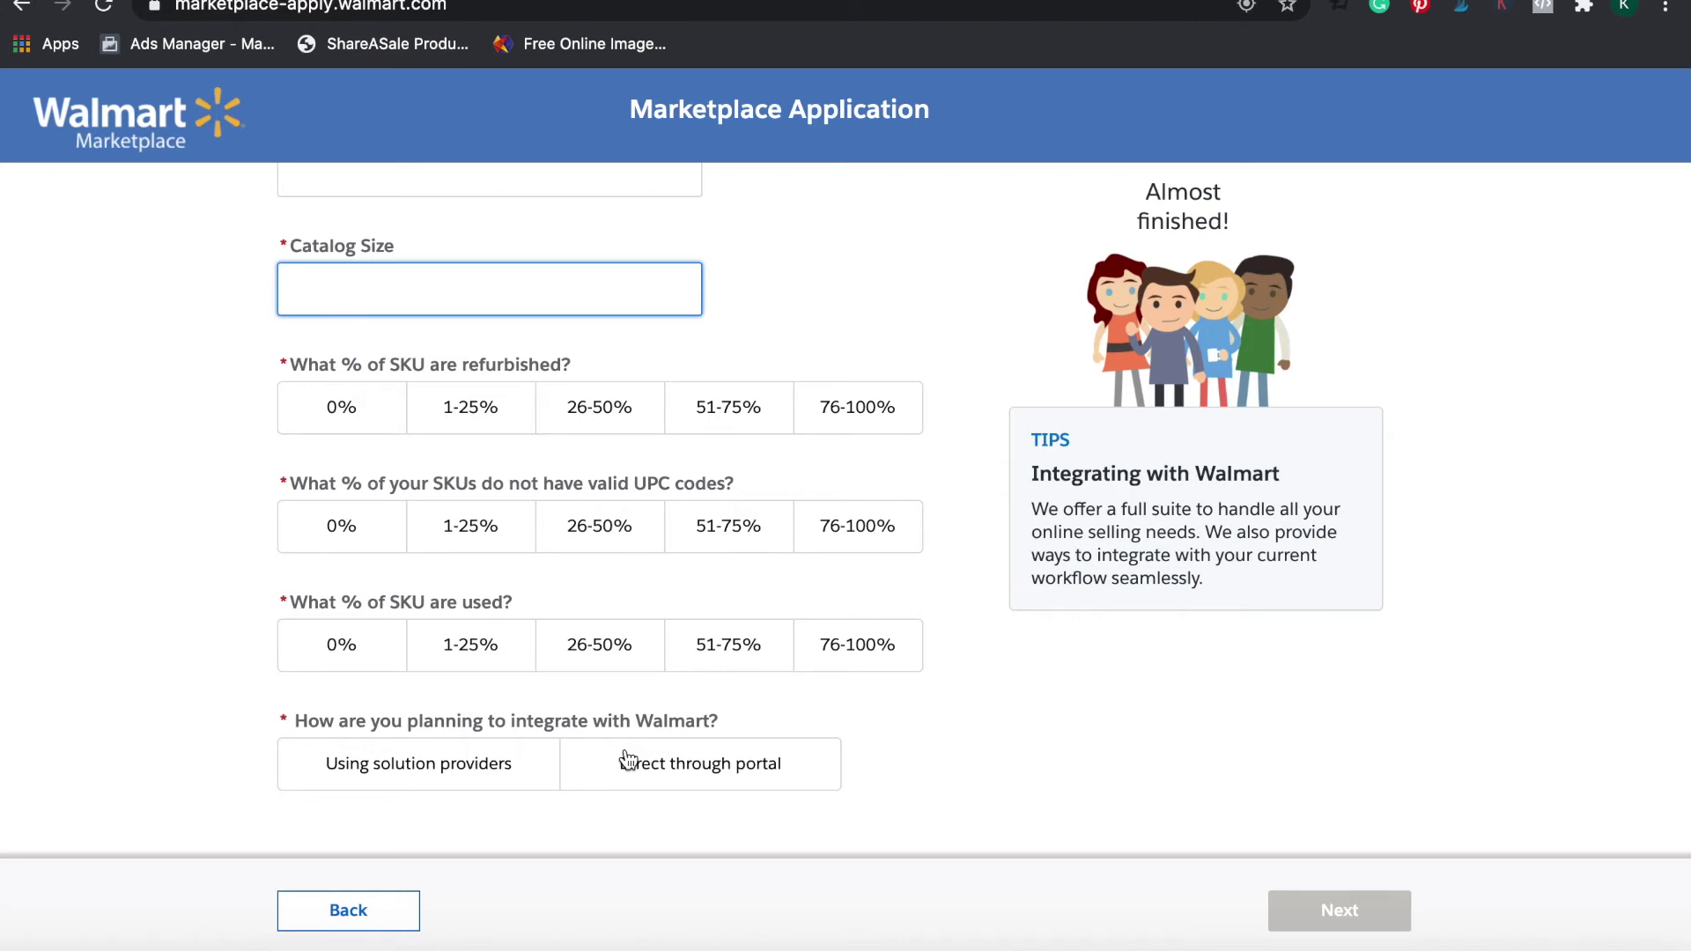
text(1000)
scroll(628, 761, up, 2)
scroll(404, 593, down, 2)
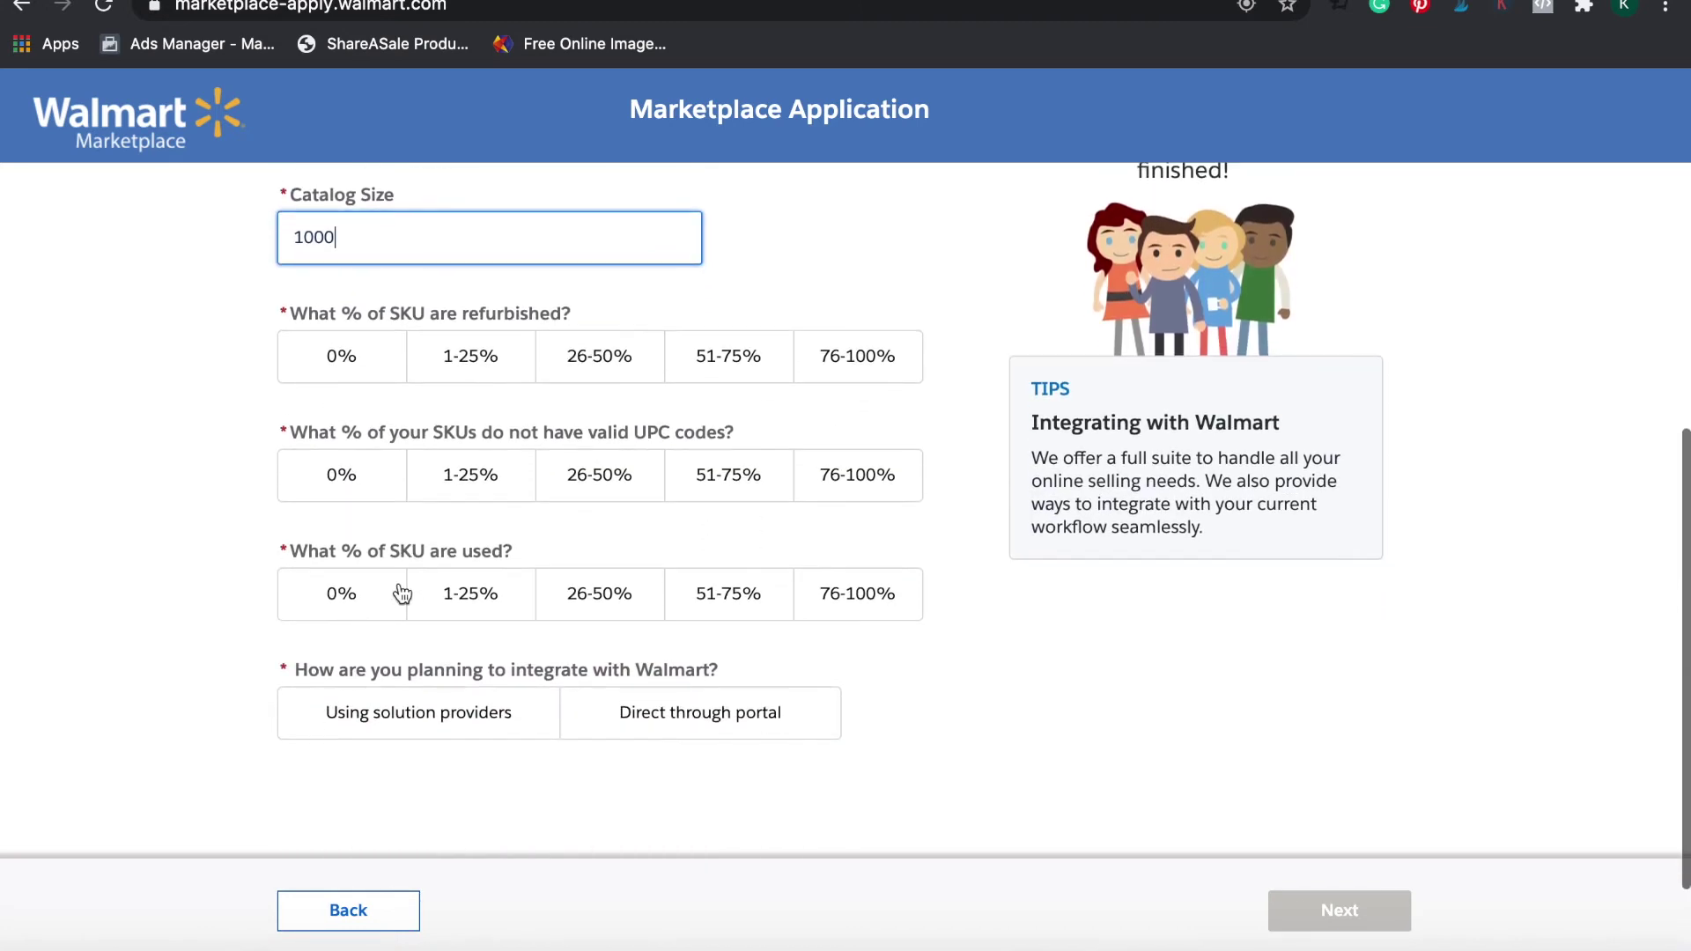
Set the percentages of refurbished SKUs, SKUs without valid UPC codes and used SKUs to 0%.
click(377, 357)
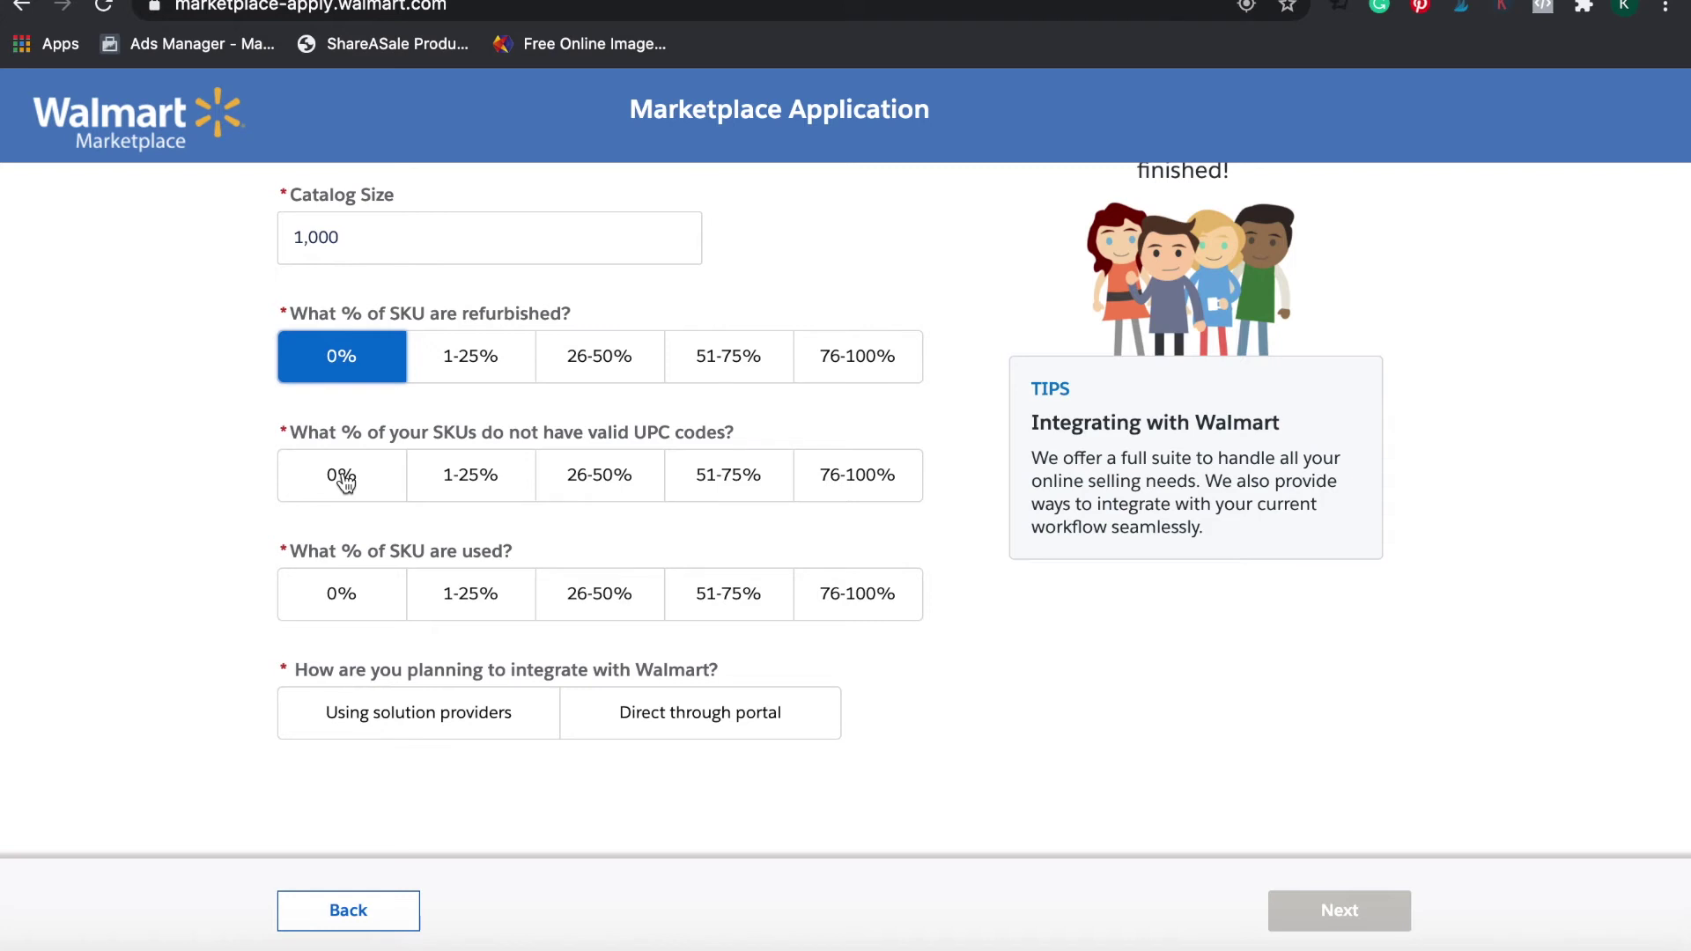
click(344, 480)
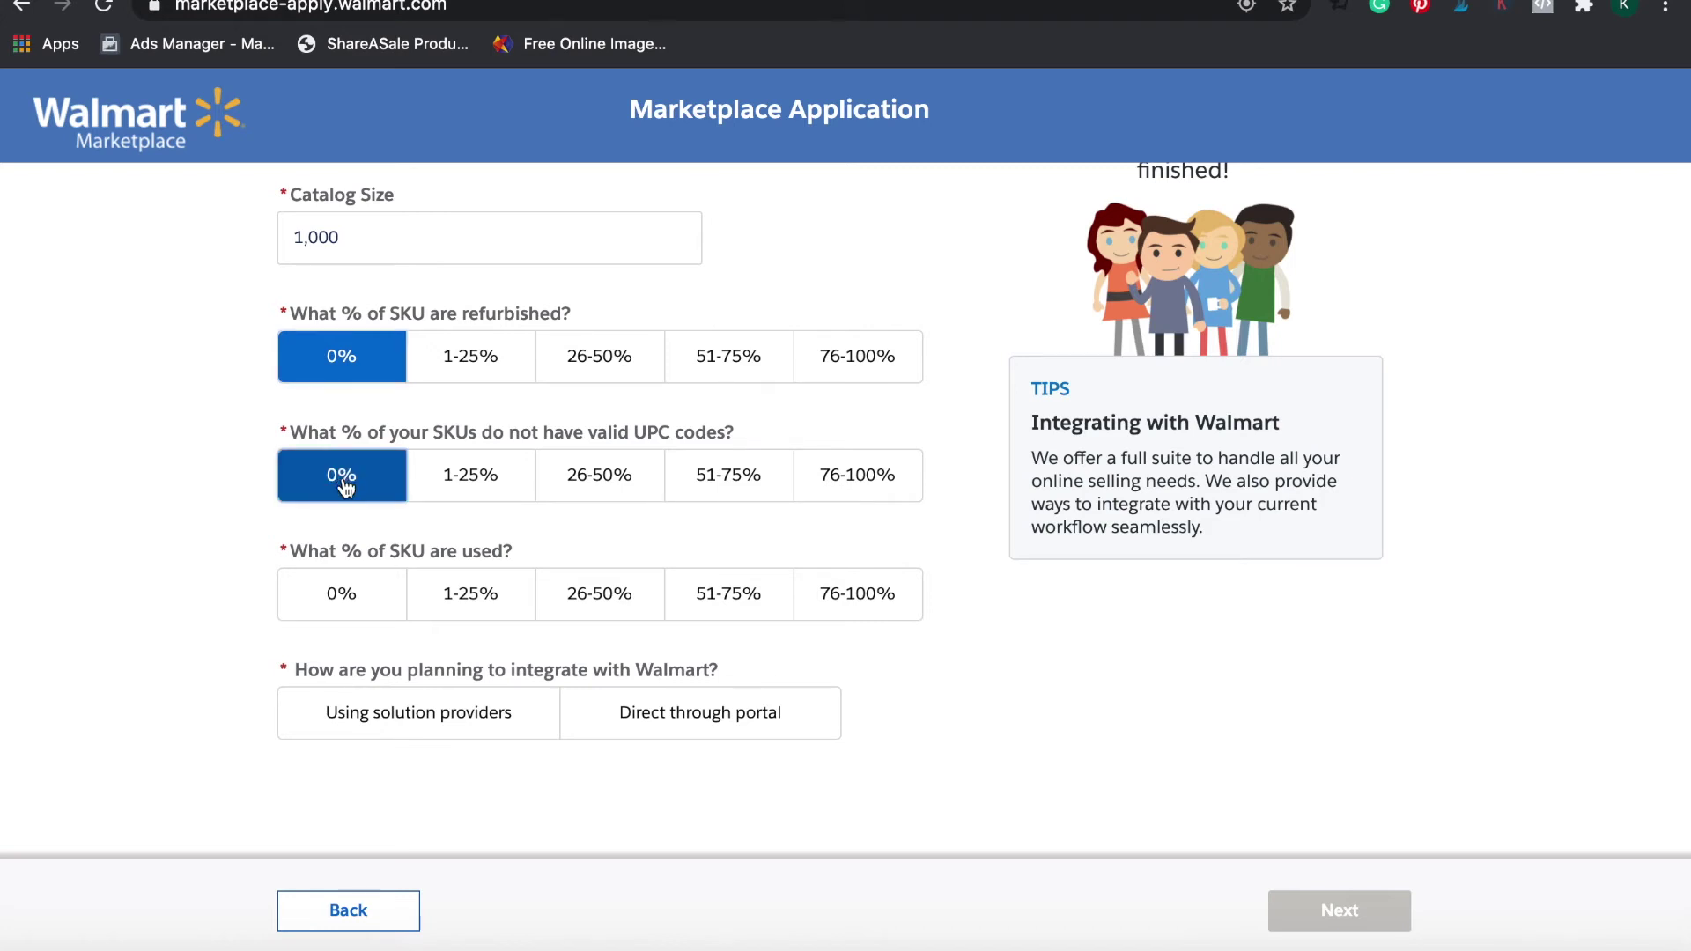
click(339, 598)
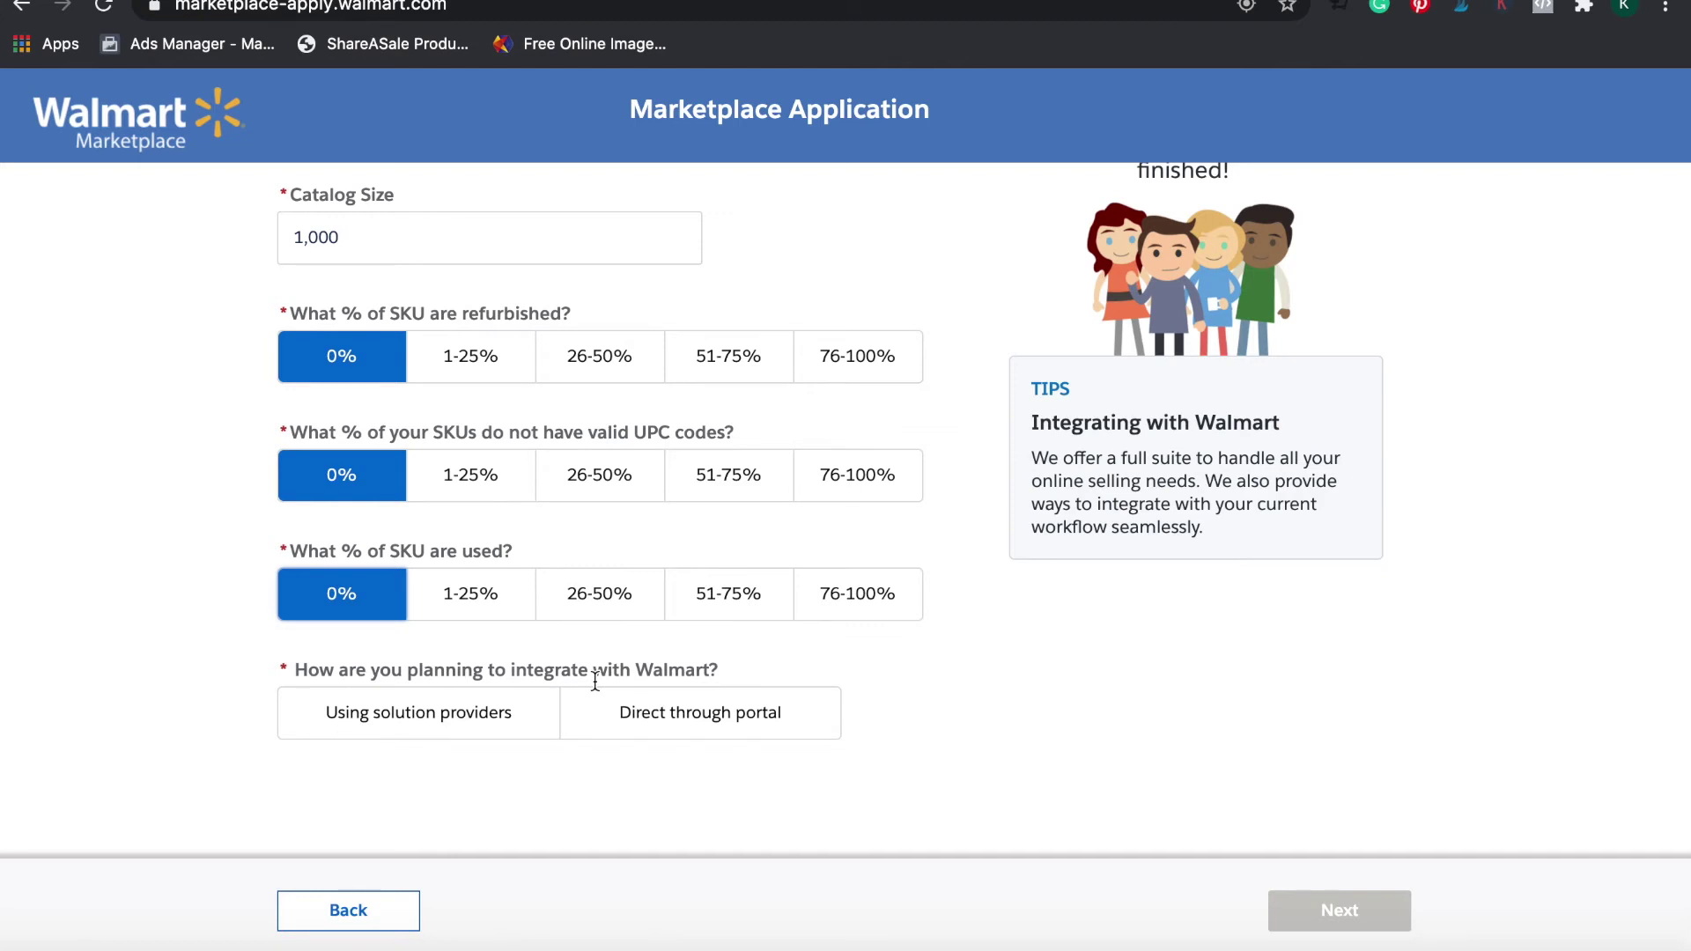
Choose Direct through portal as the Walmart integration method and continue to Shipping & Operations.
click(674, 730)
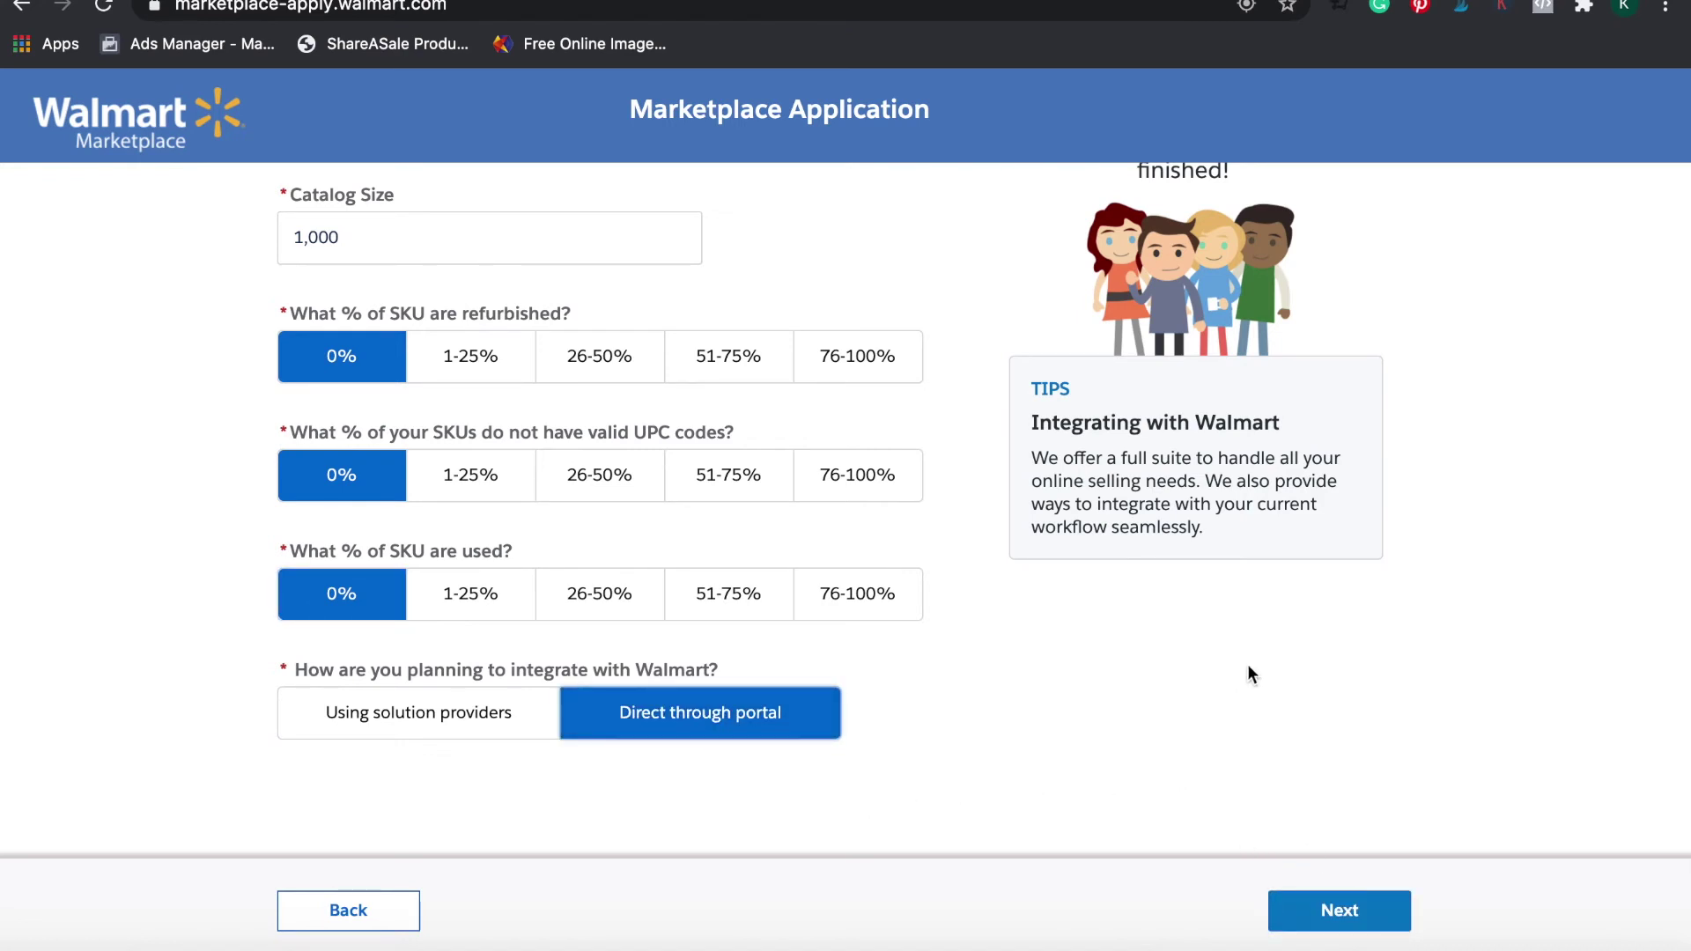
scroll(1248, 665, up, 1)
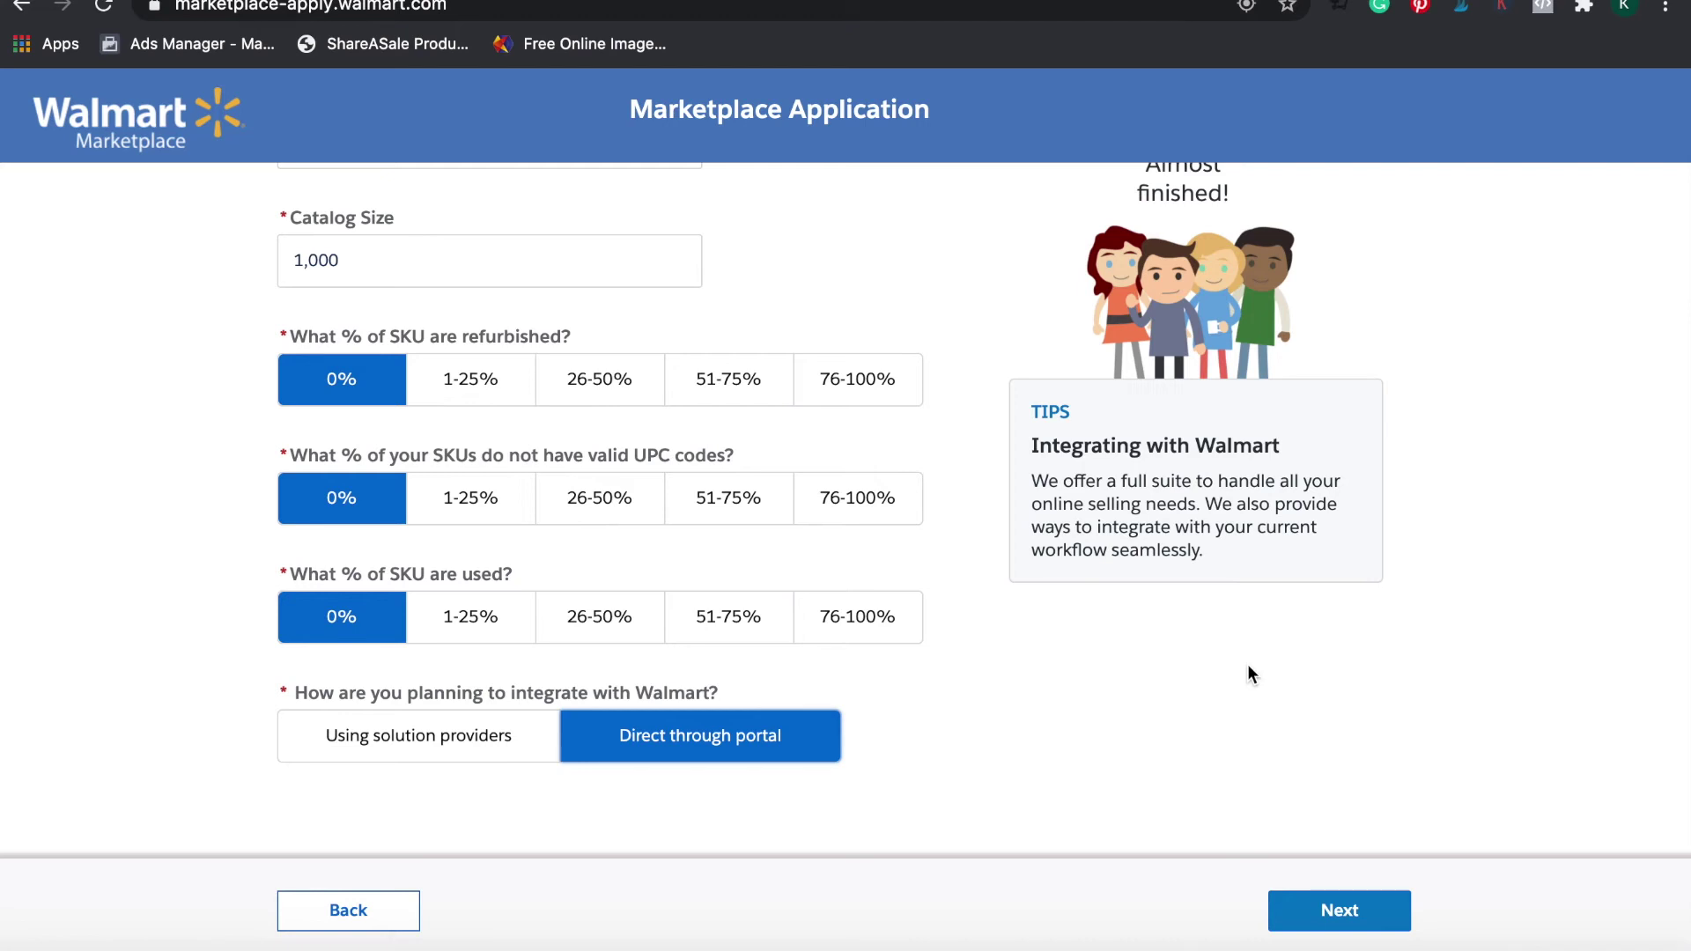
scroll(1286, 819, down, 2)
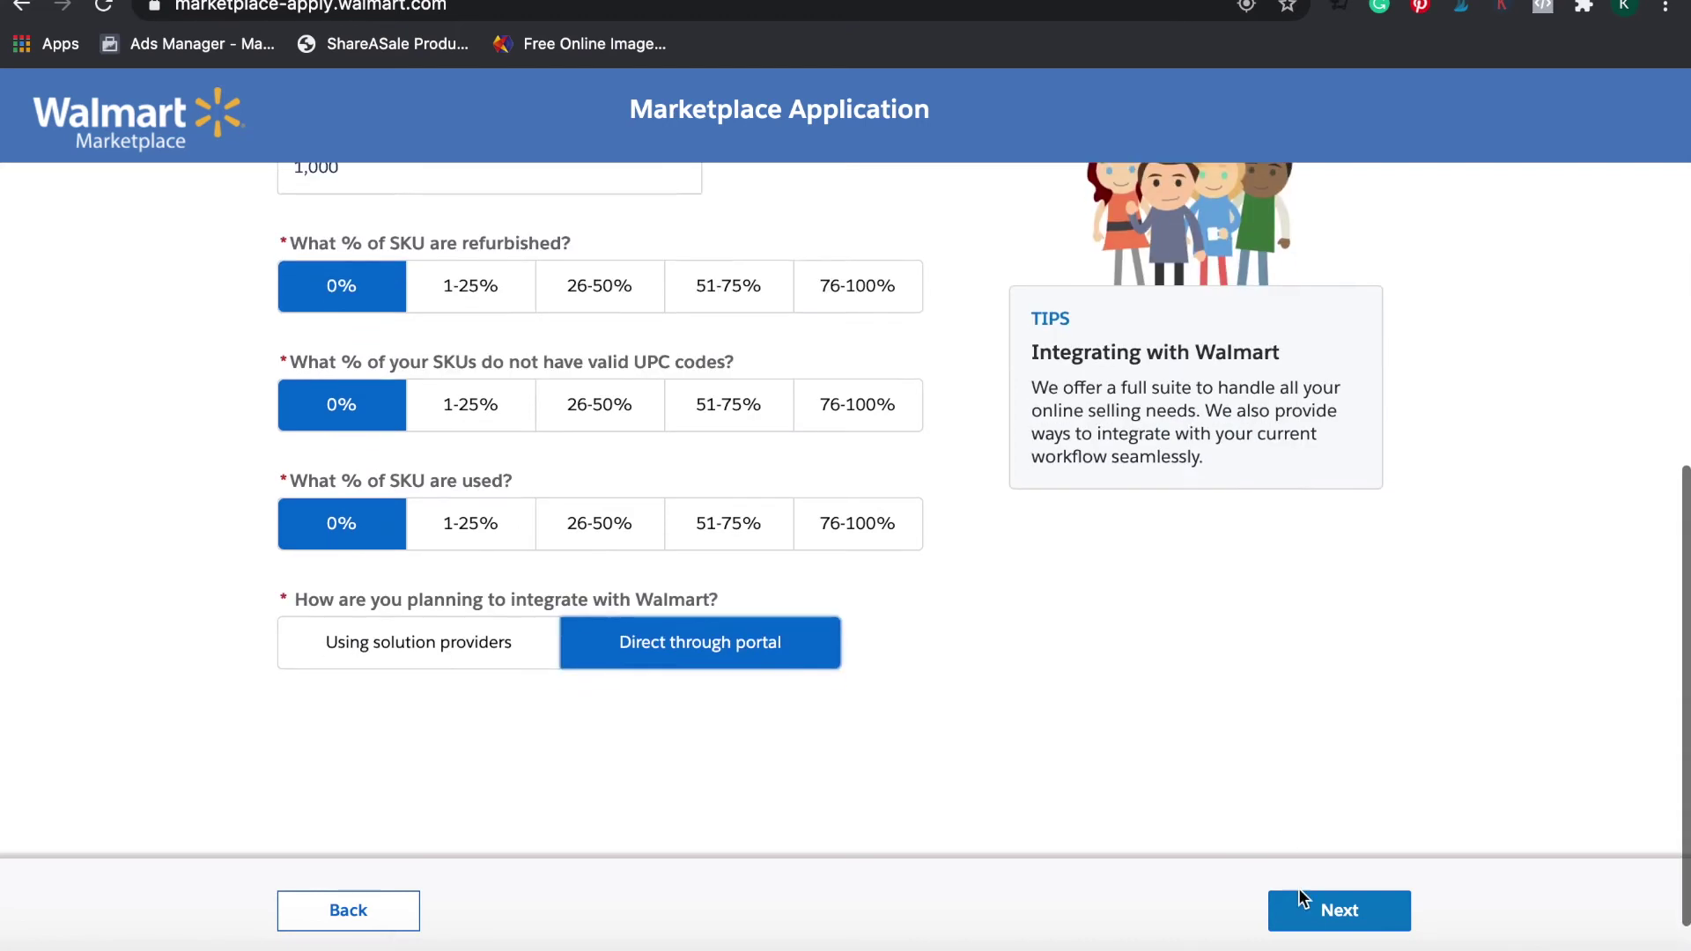
click(1324, 916)
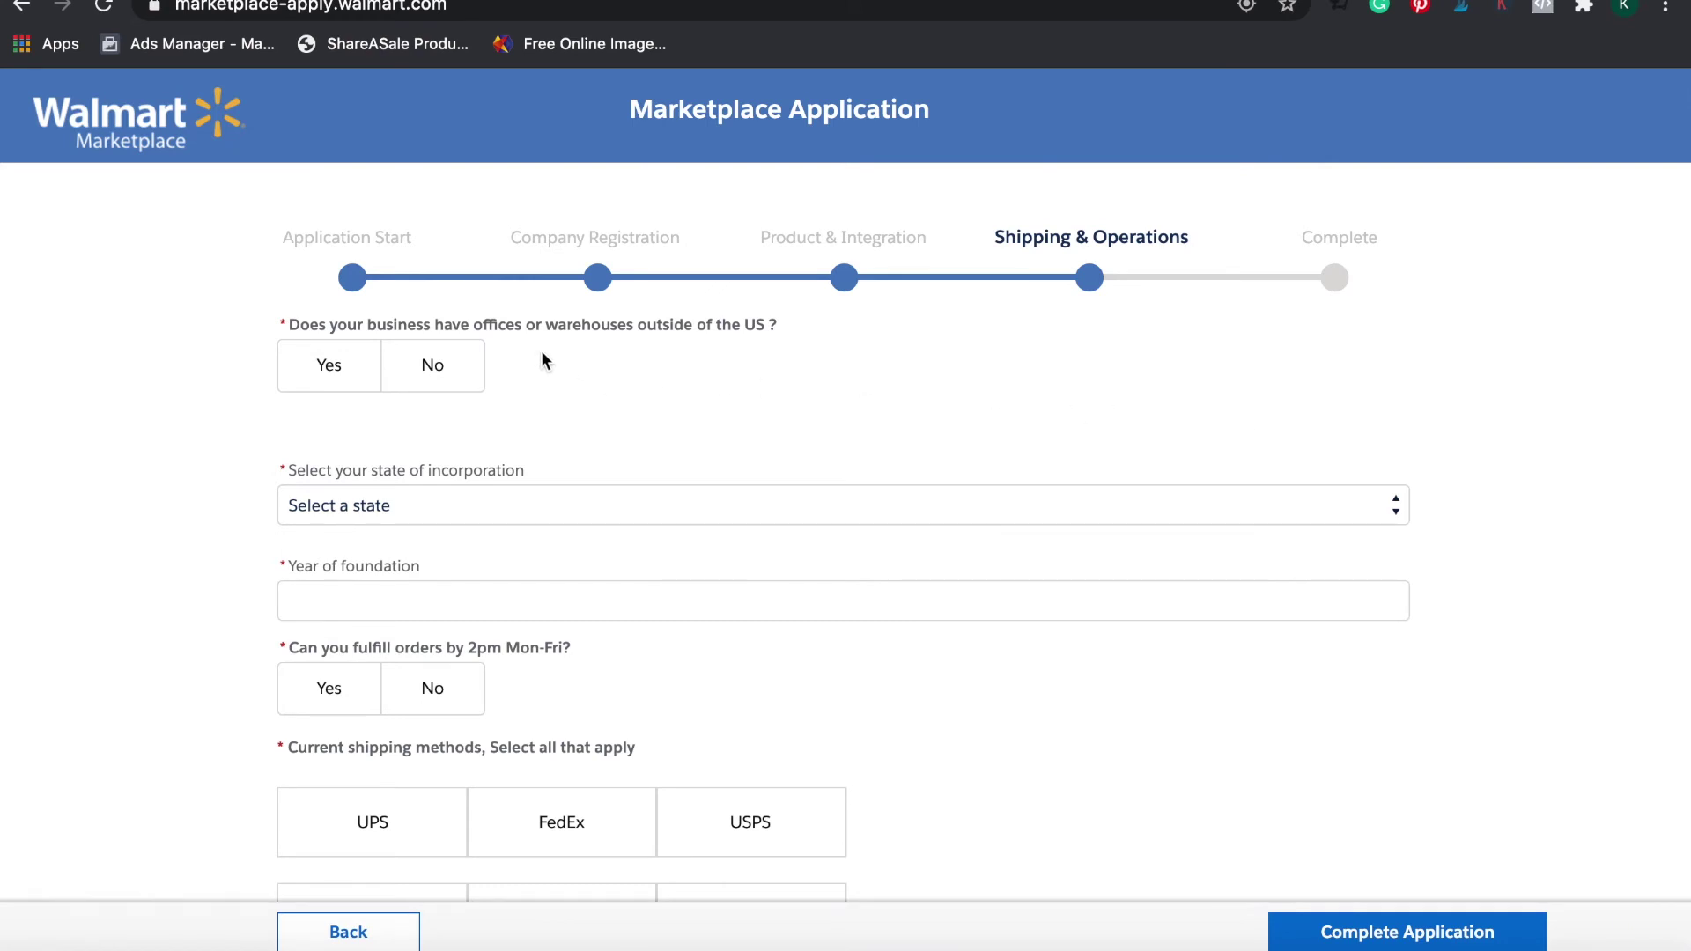
Answer No to offices or warehouses outside the US, with California as state of incorporation and 2016 as year of foundation.
click(423, 368)
scroll(423, 374, down, 2)
scroll(423, 377, down, 1)
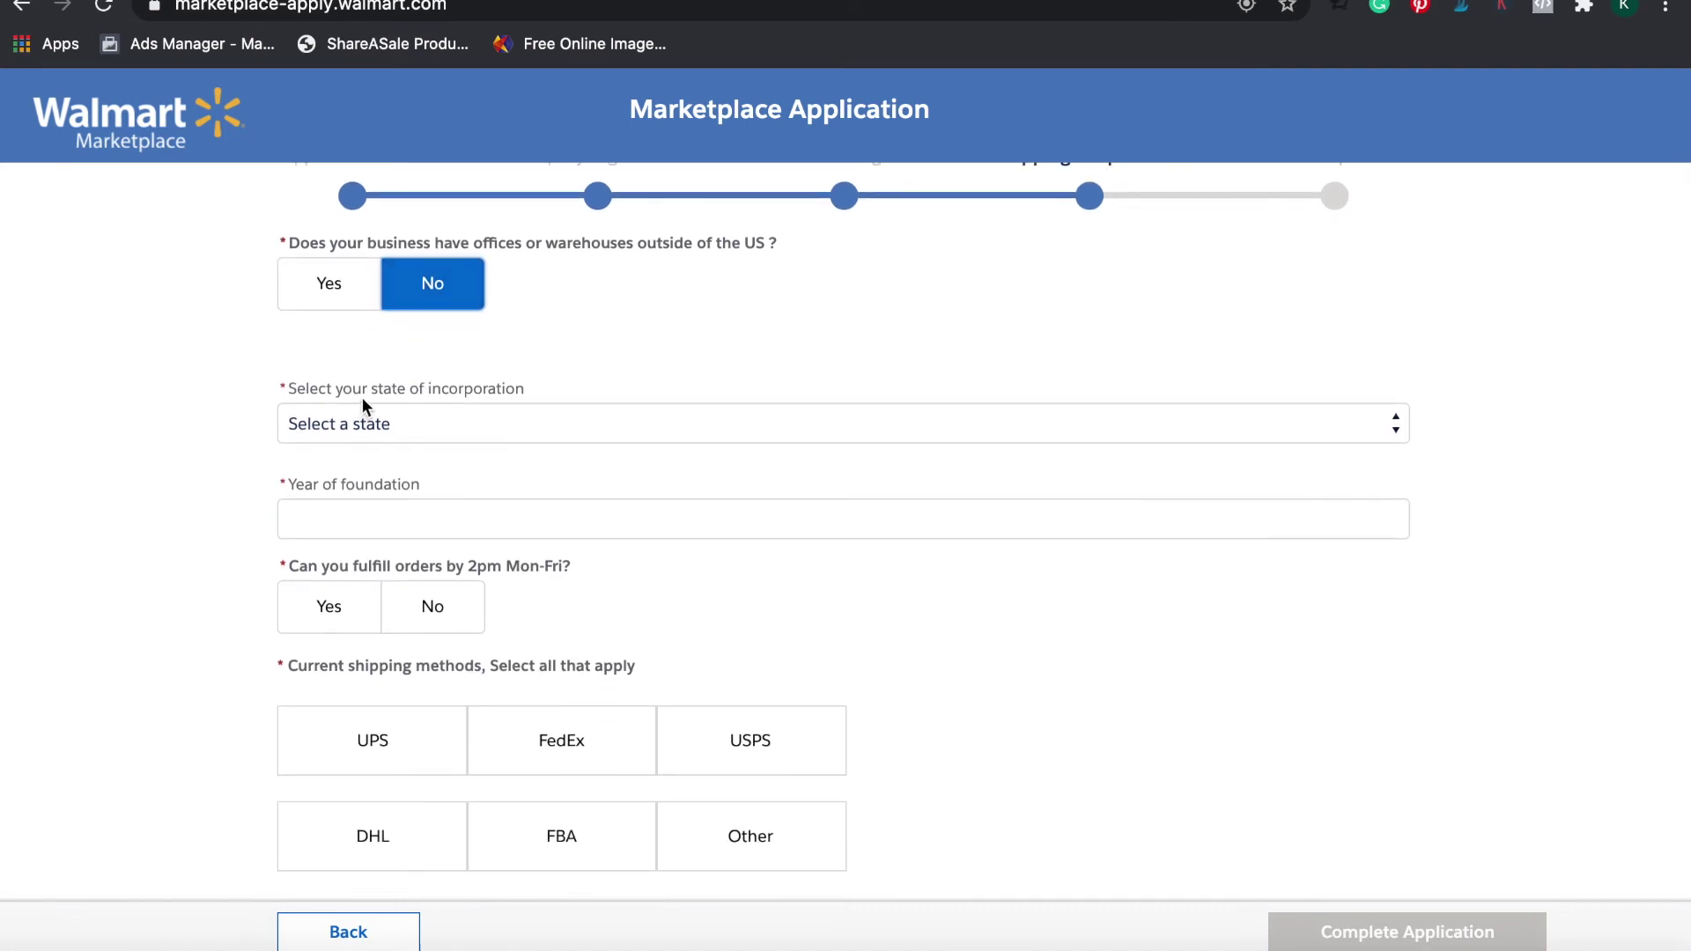
click(379, 423)
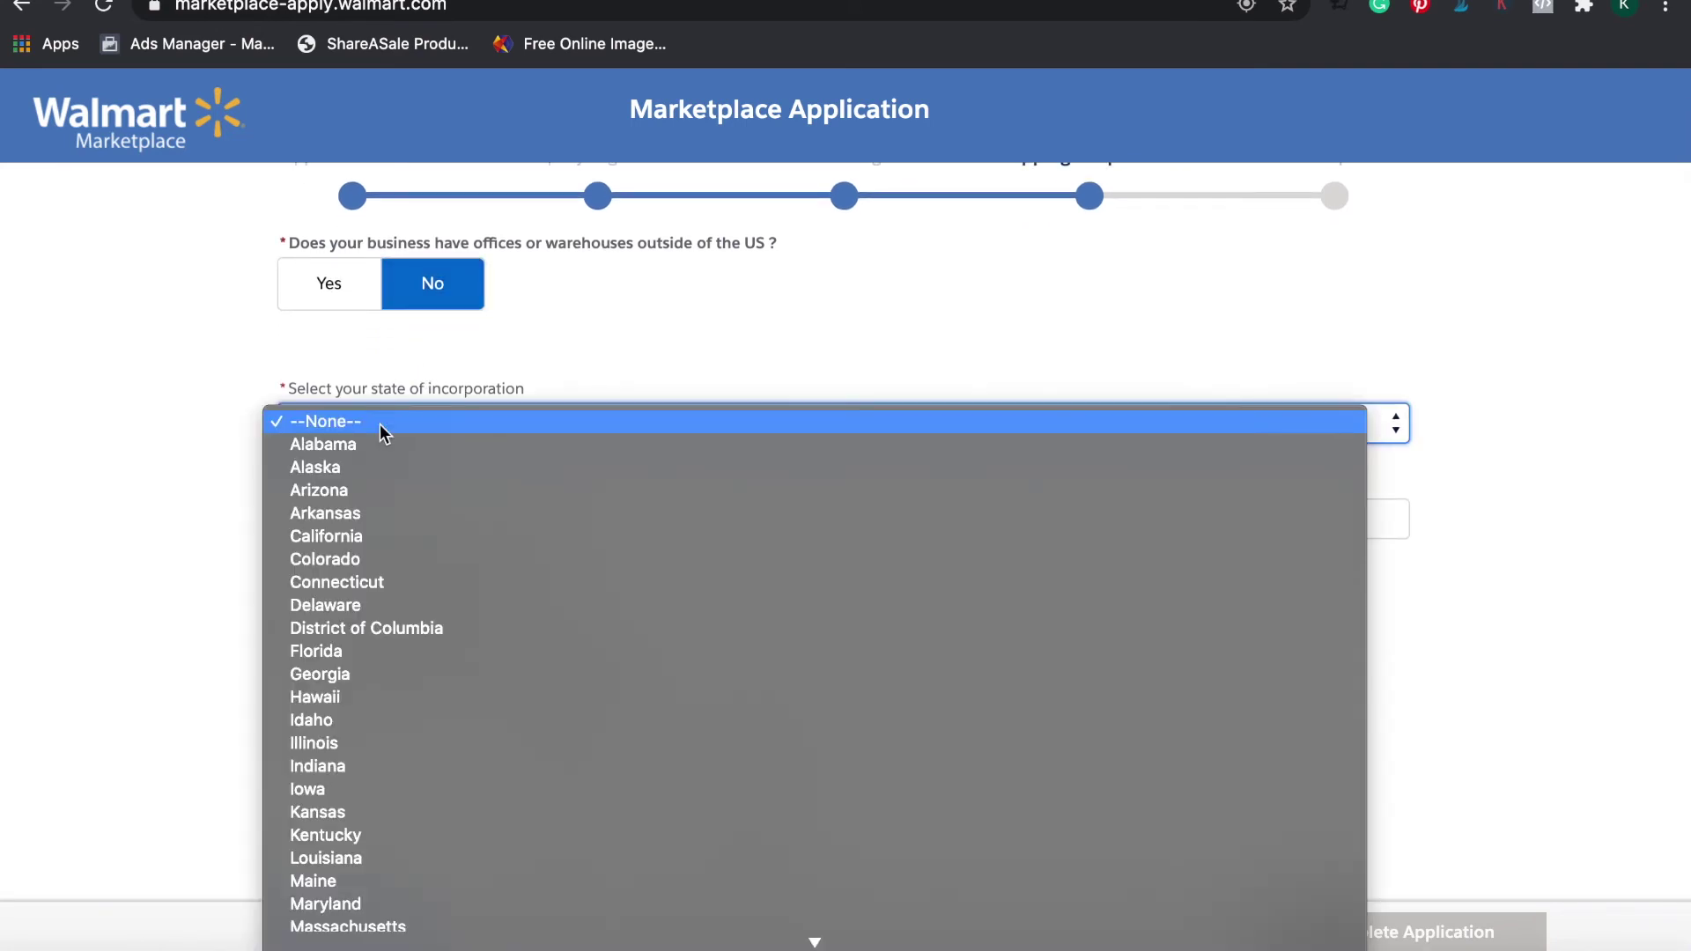
click(340, 536)
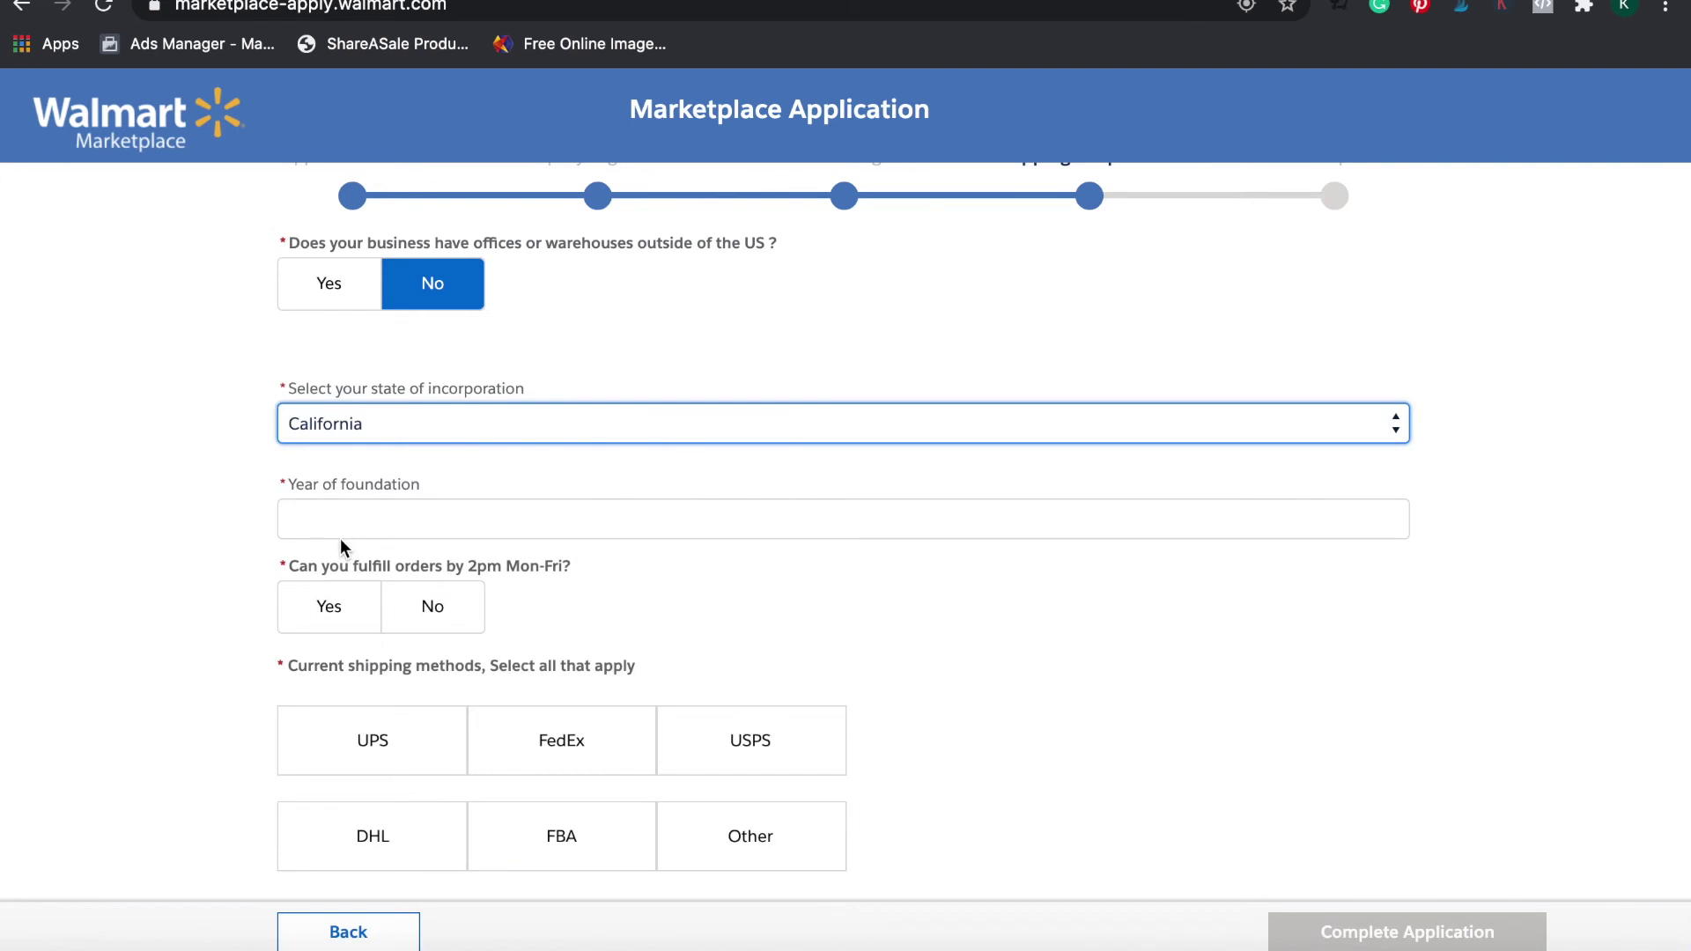
click(427, 521)
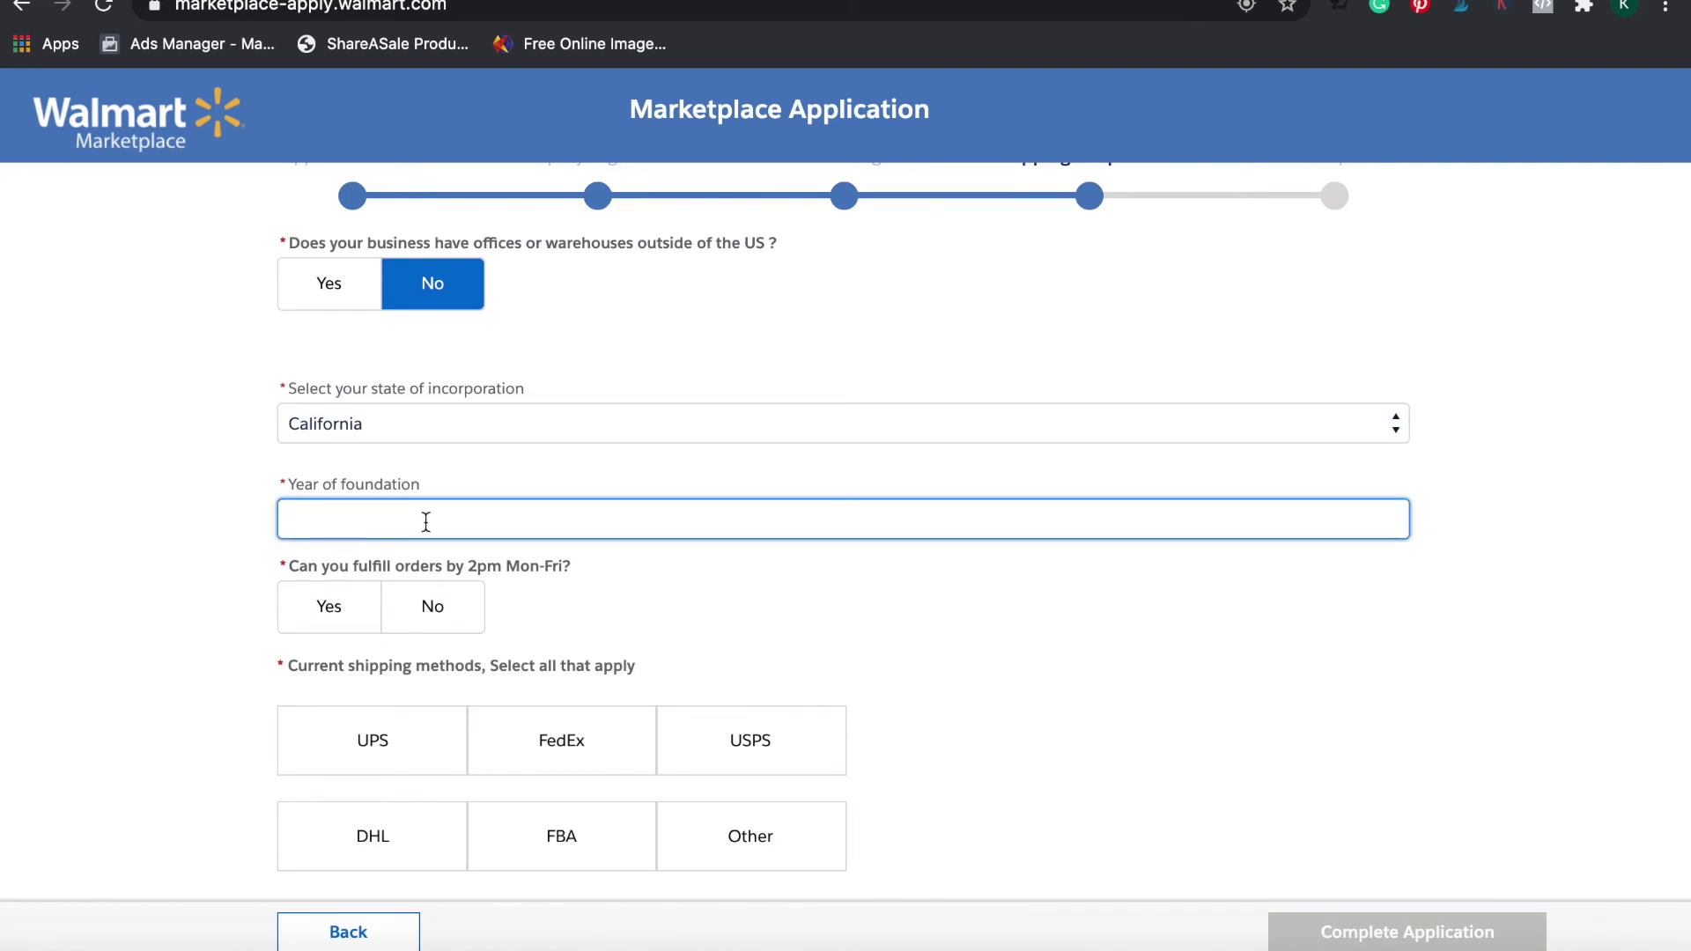
text(2016)
Answer Yes to fulfilling orders by 2pm Mon-Fri and select USPS as the current shipping method.
click(338, 607)
scroll(351, 665, down, 3)
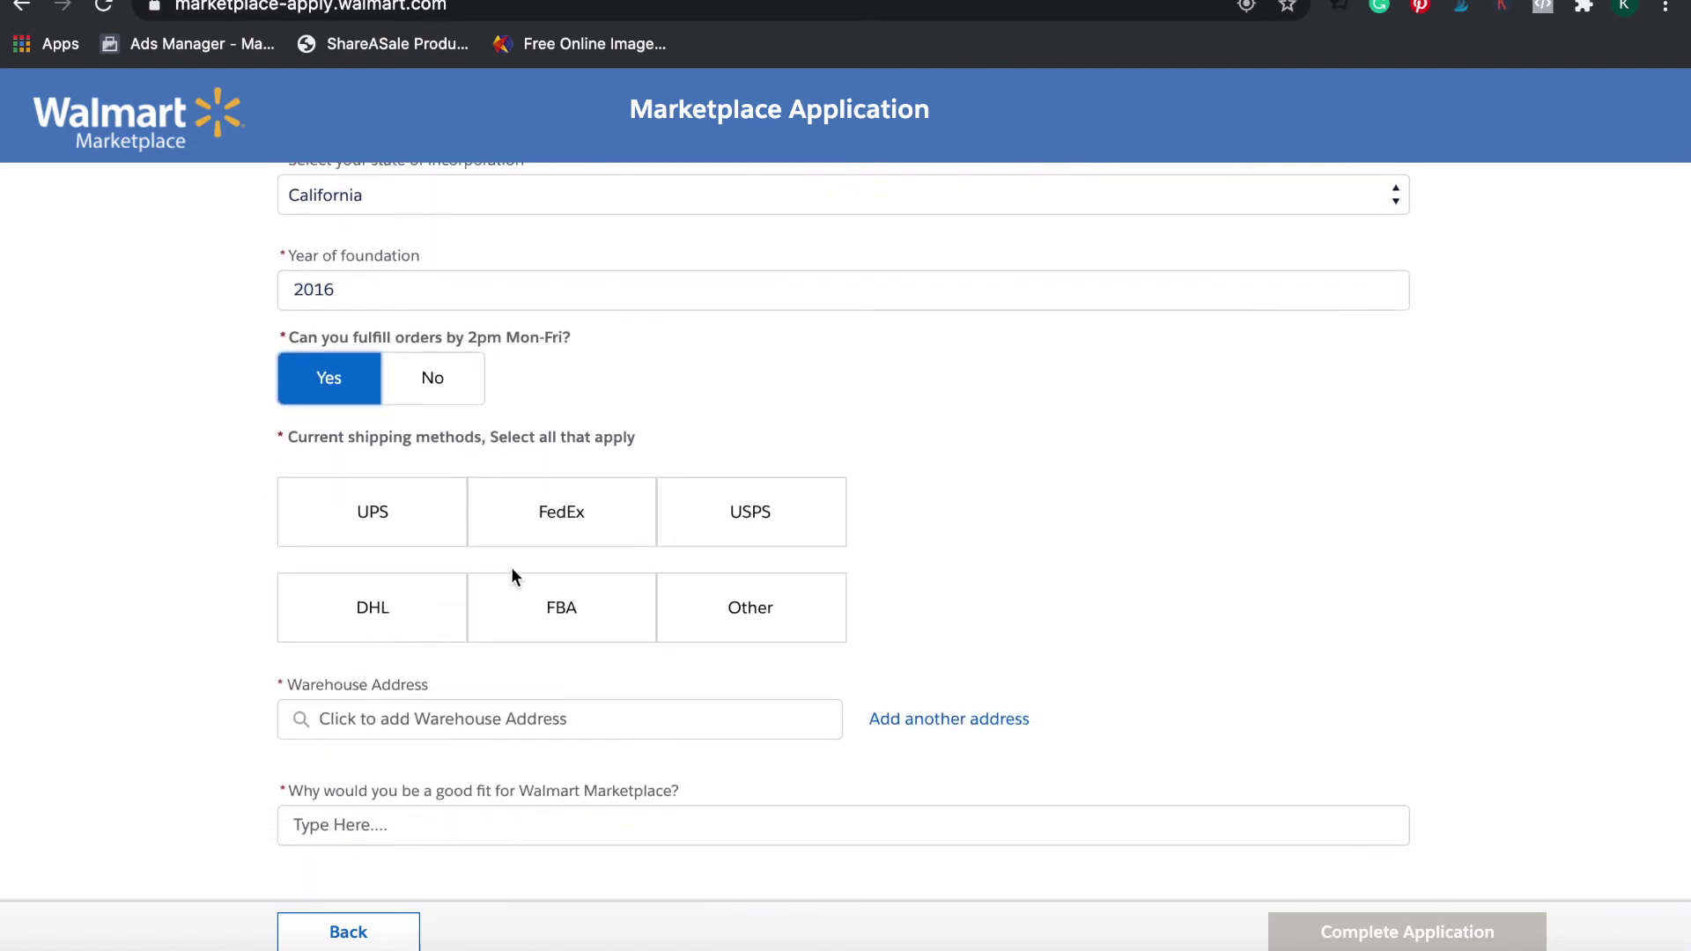
click(775, 521)
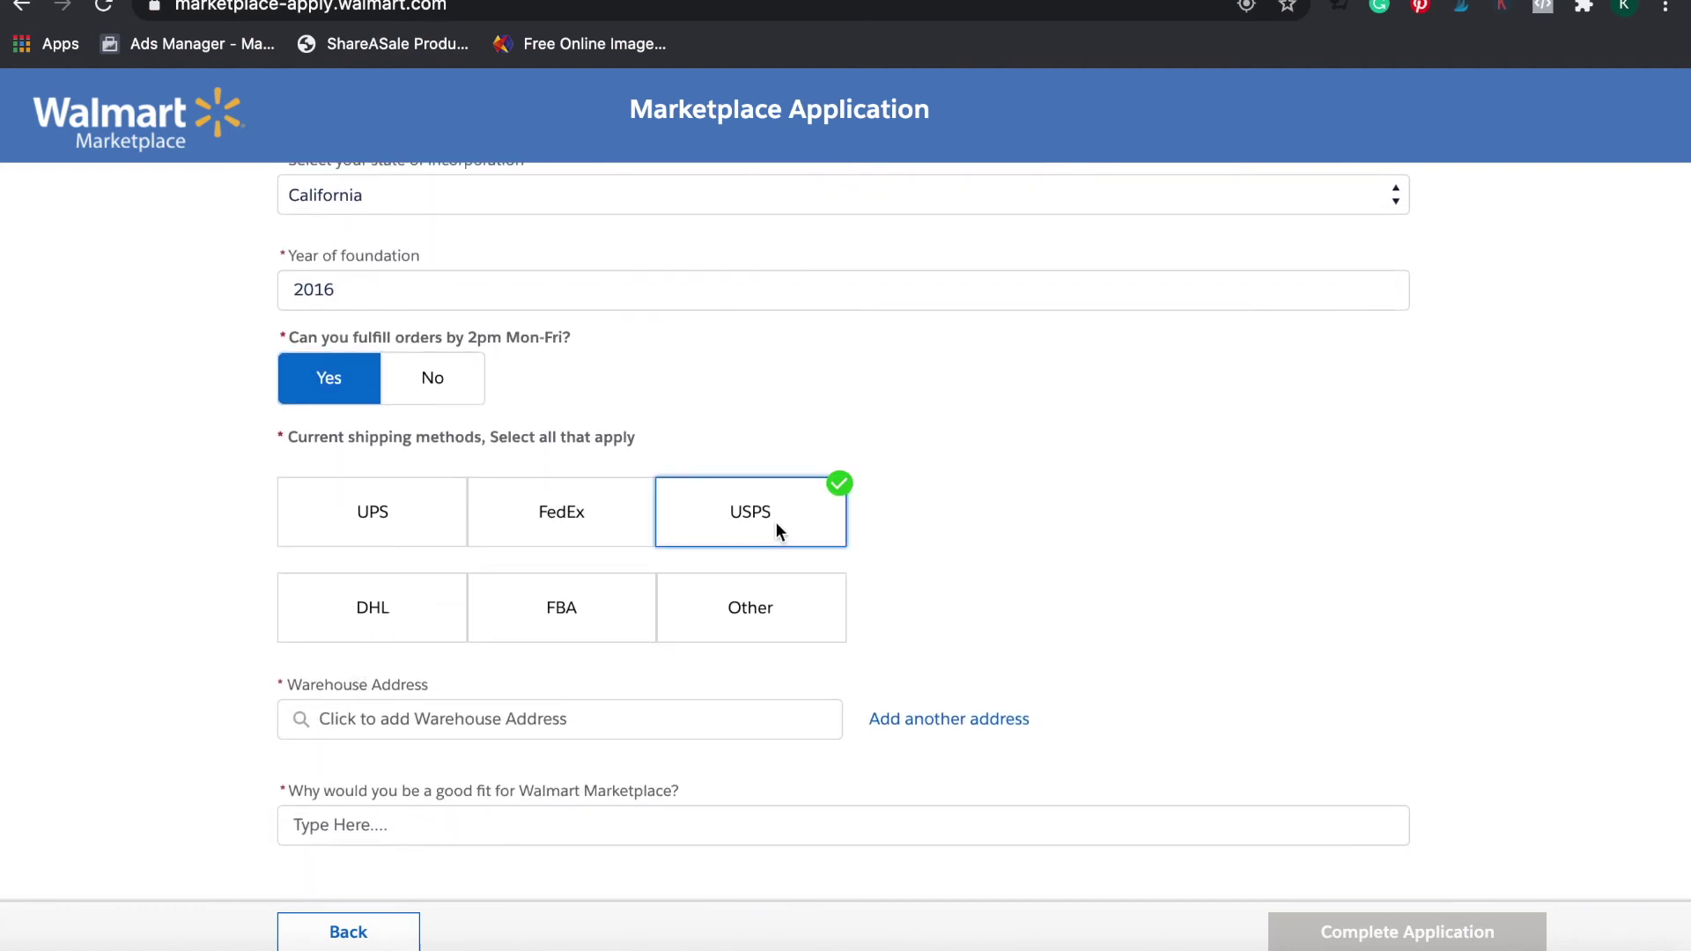
View the warehouse address entry form without filling it in, and check the question about being a good fit for Walmart Marketplace.
click(675, 724)
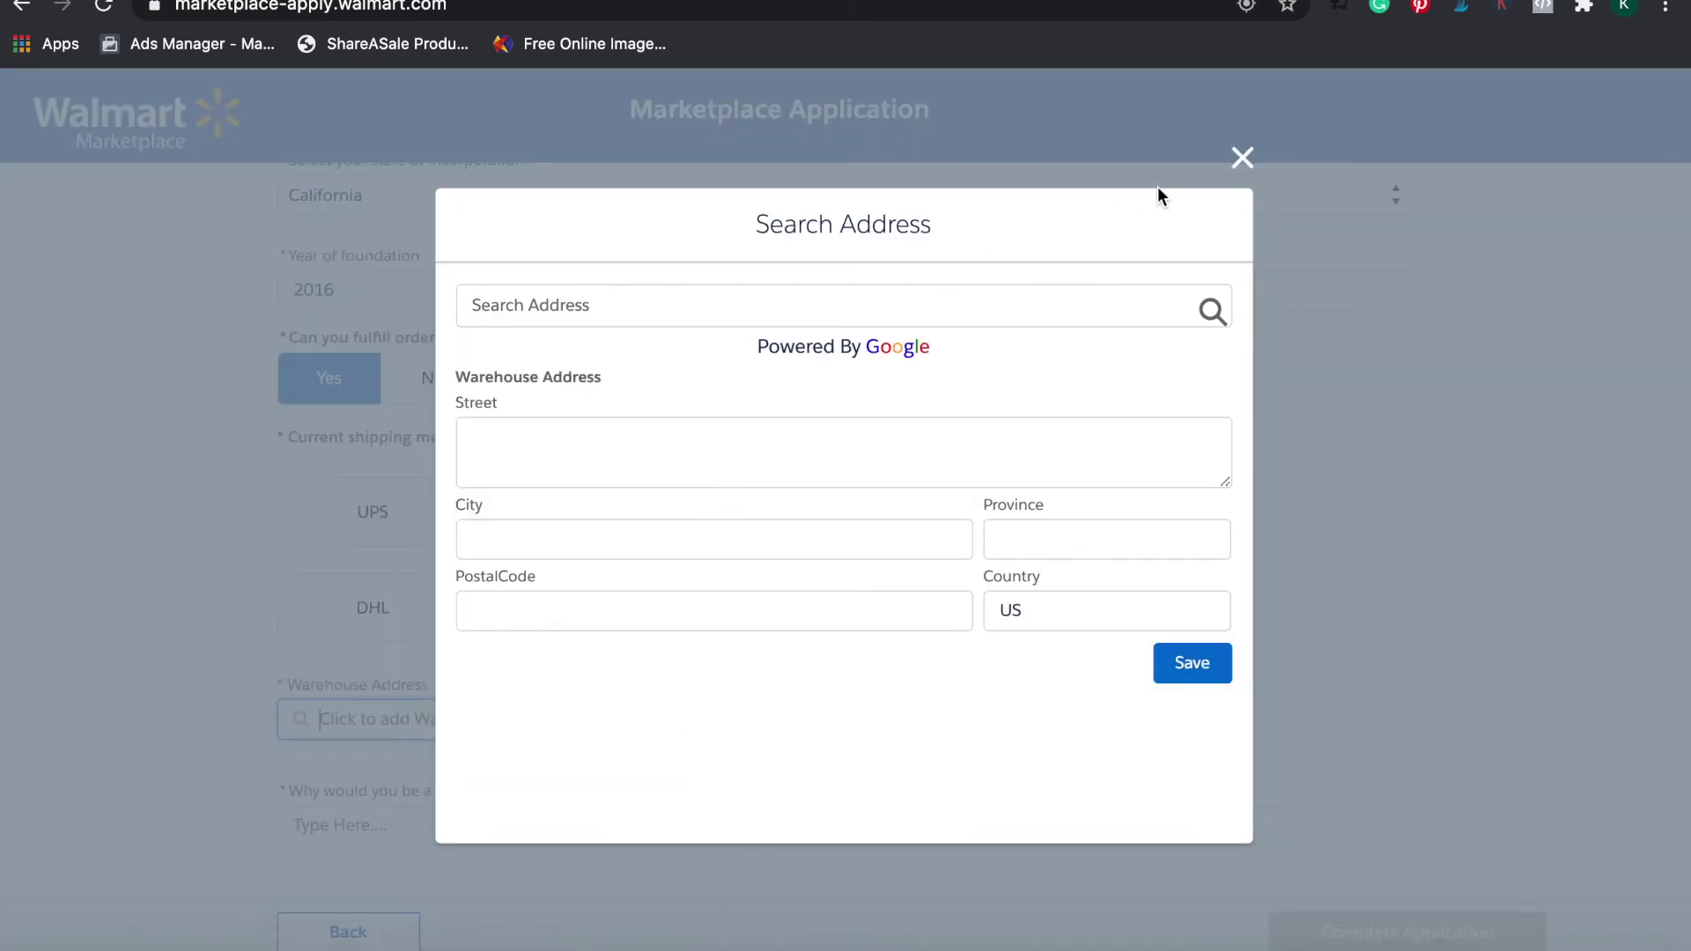
click(1243, 158)
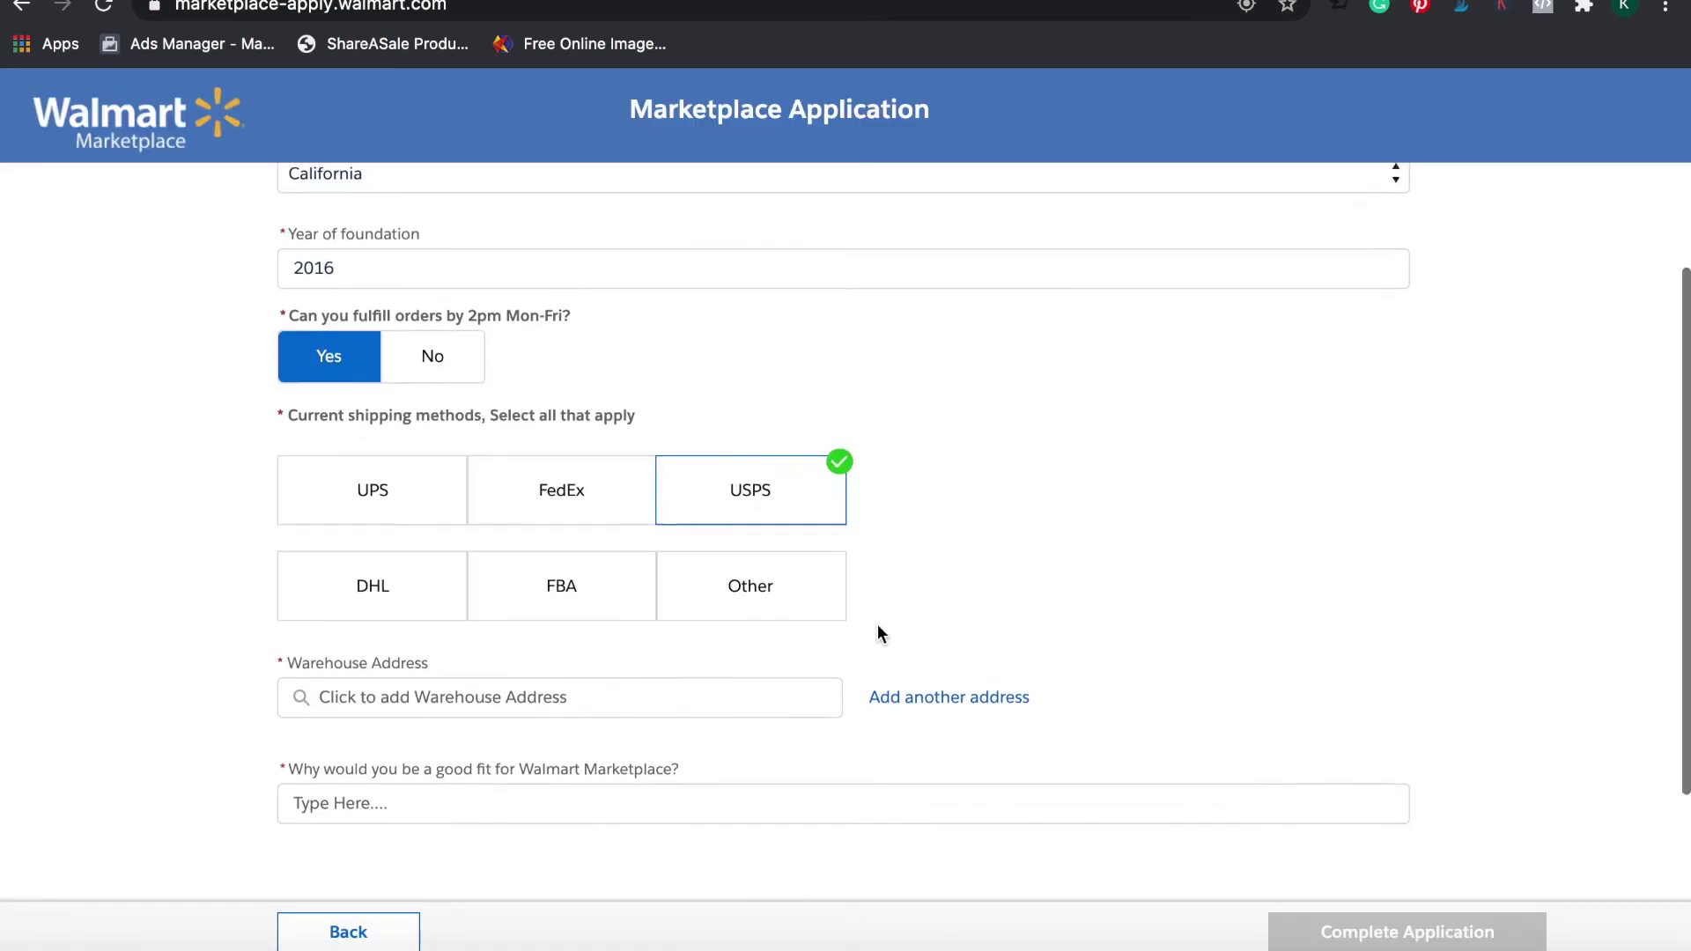
scroll(881, 627, down, 3)
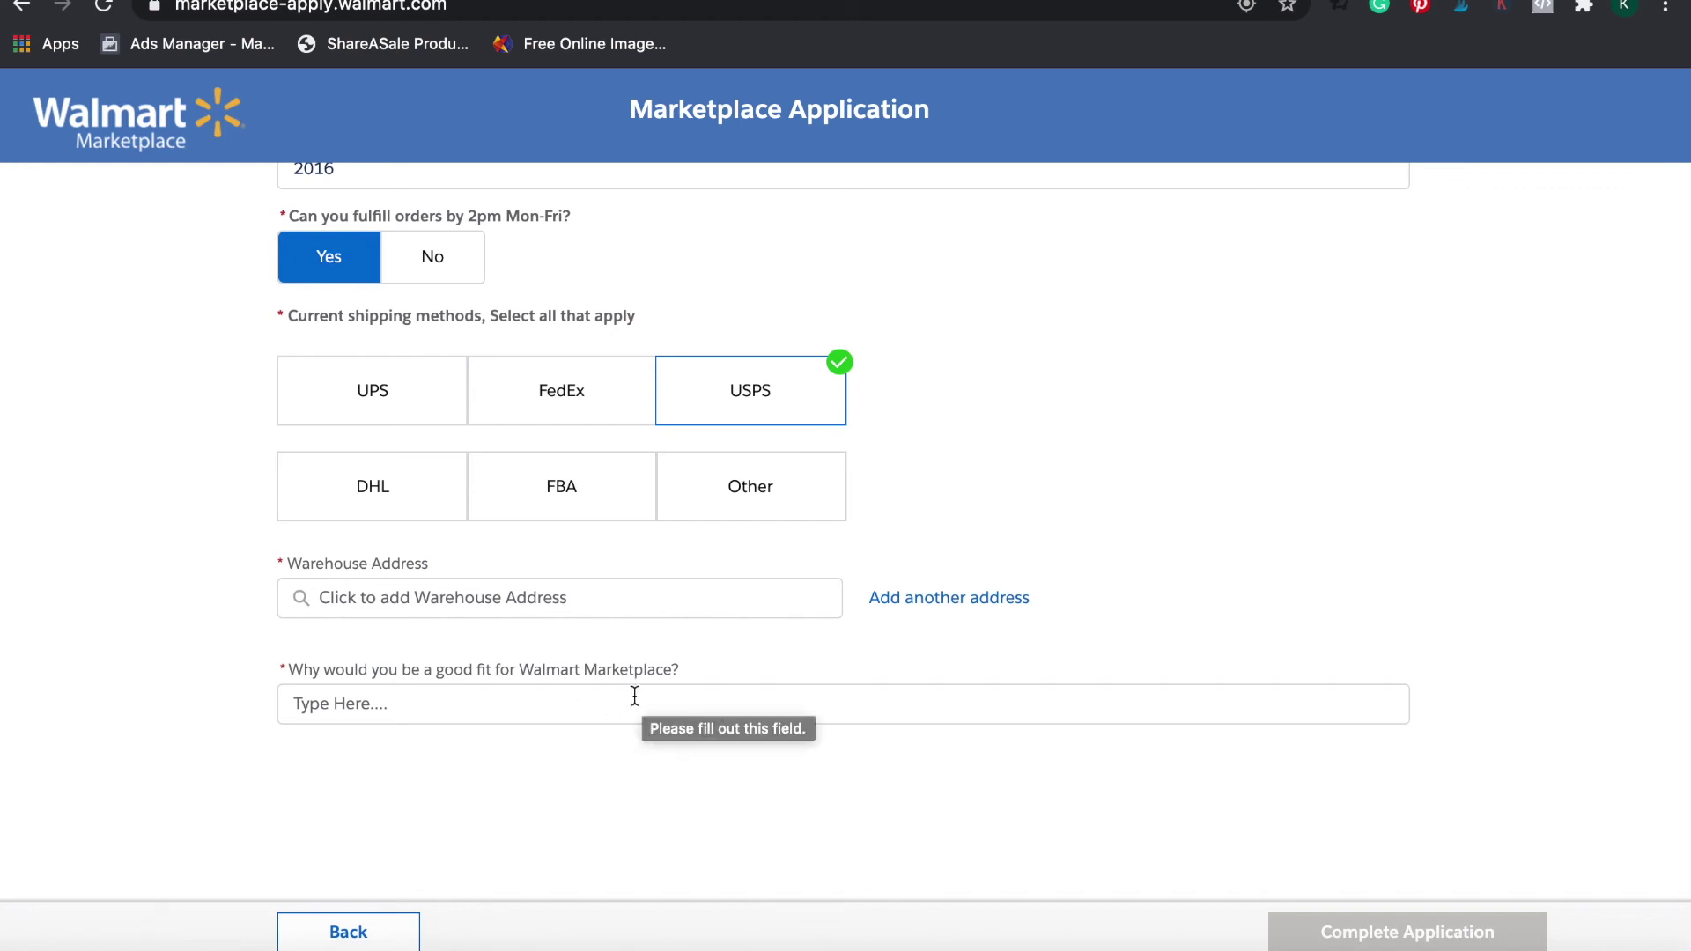
scroll(483, 790, down, 1)
scroll(483, 790, down, 3)
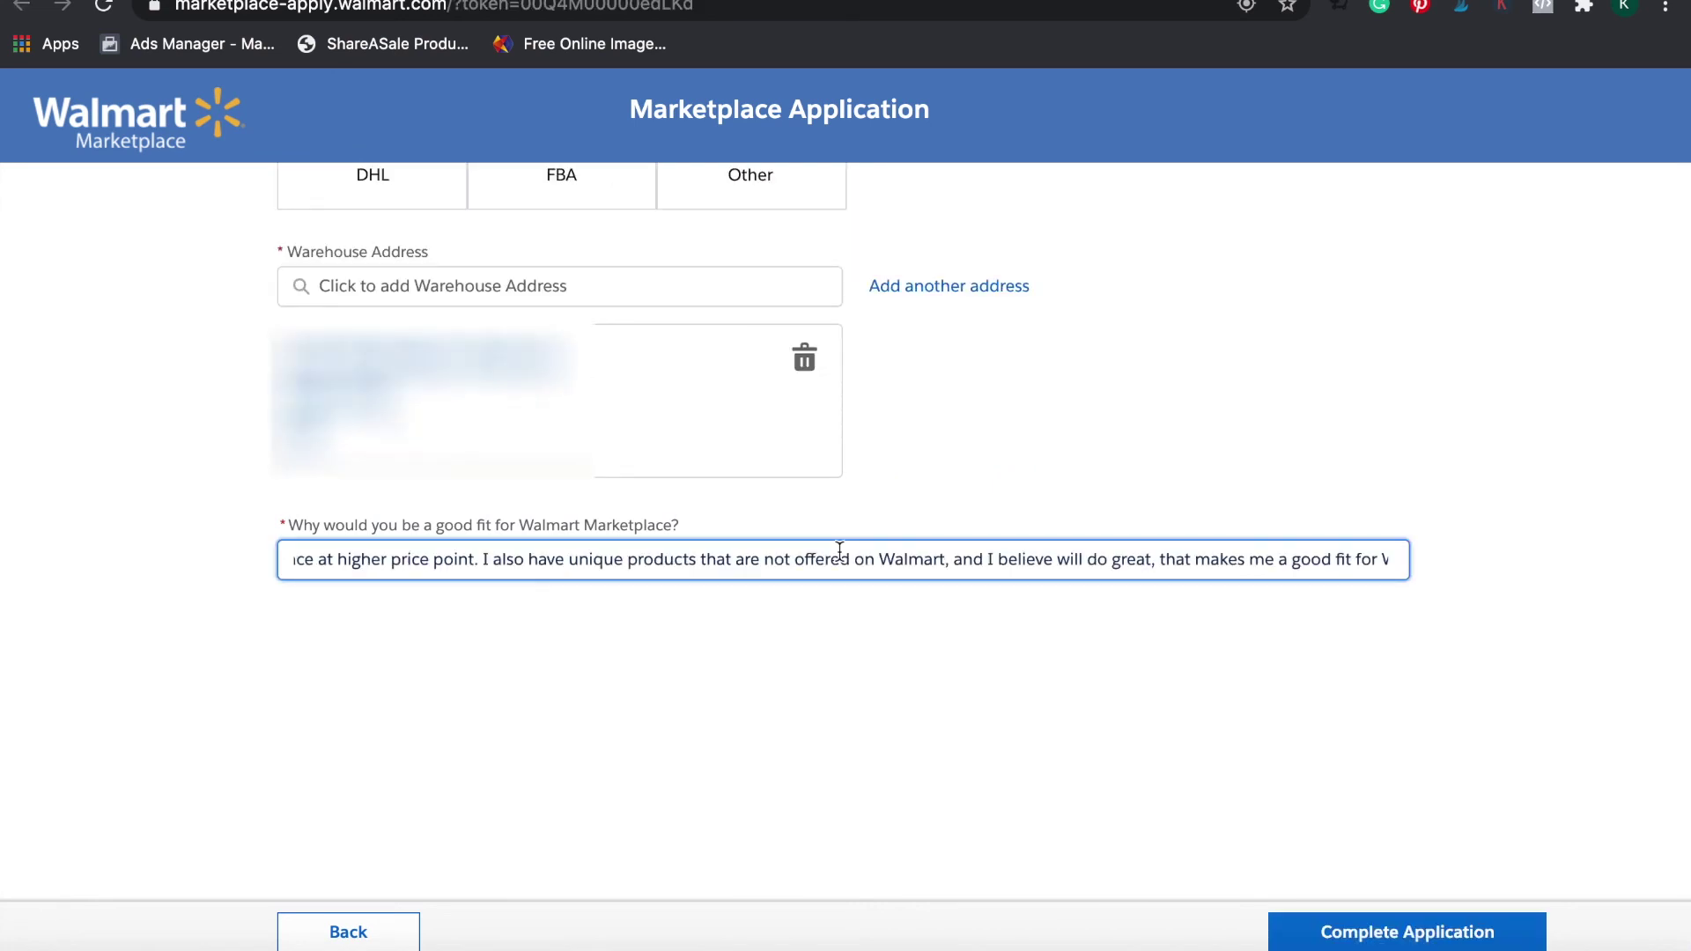
Finish the good-fit answer with "for Walmart Markertplace." and submit the completed application.
text(r W)
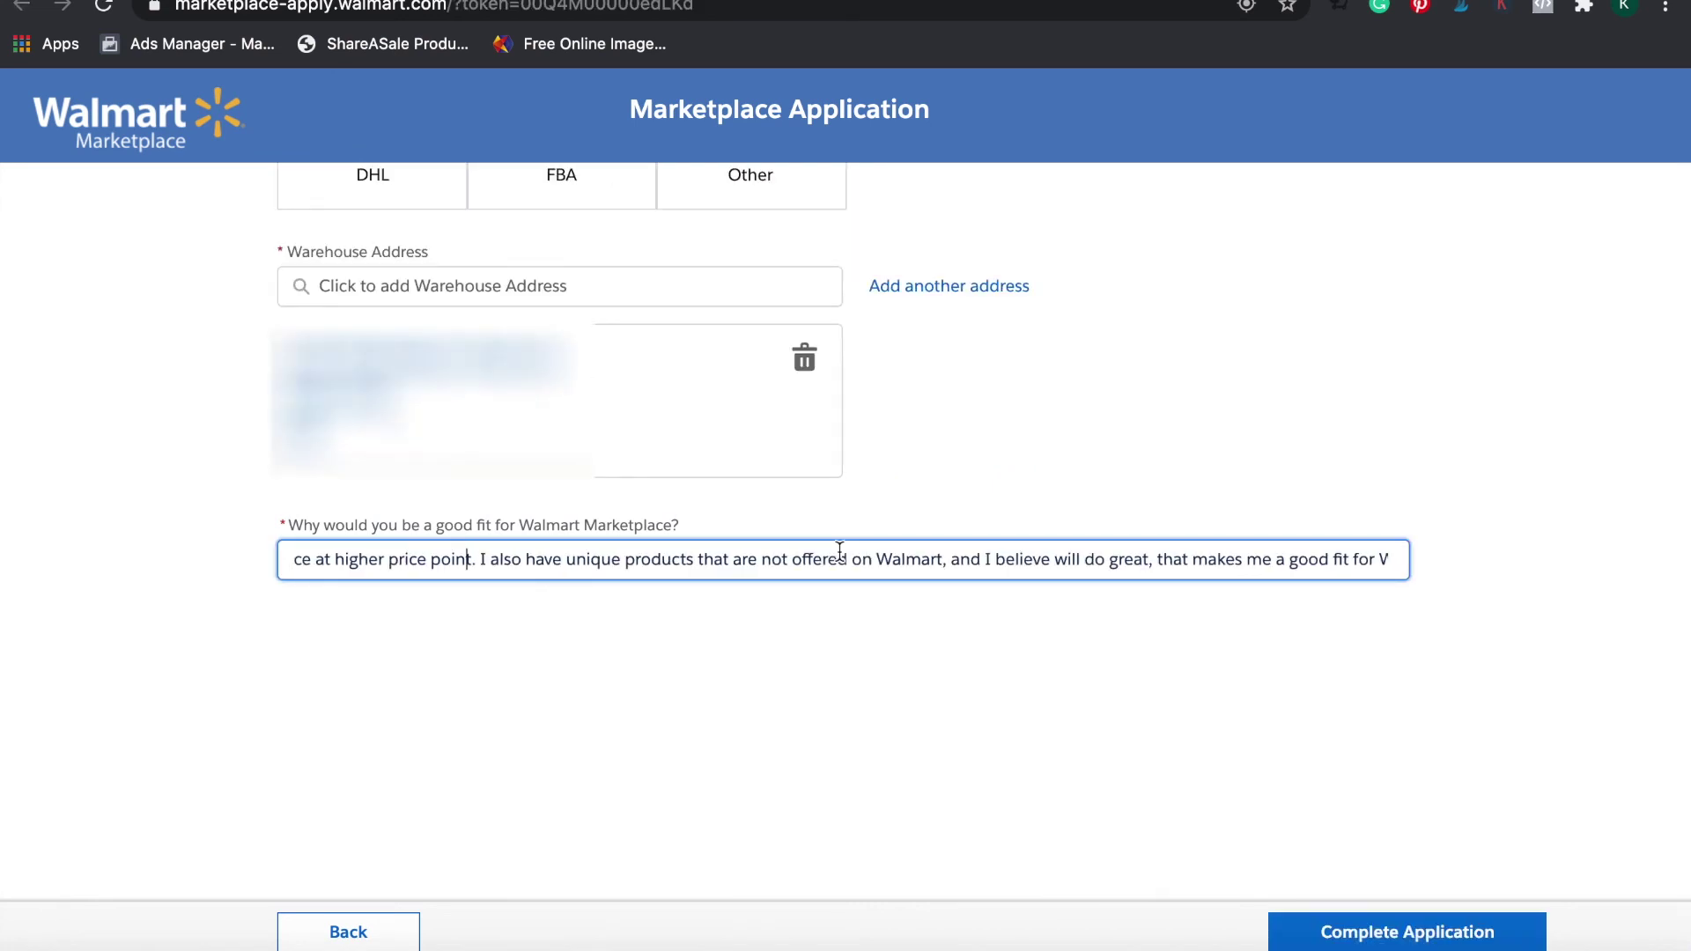
text(almart Markertplace.)
scroll(1267, 671, right, 1)
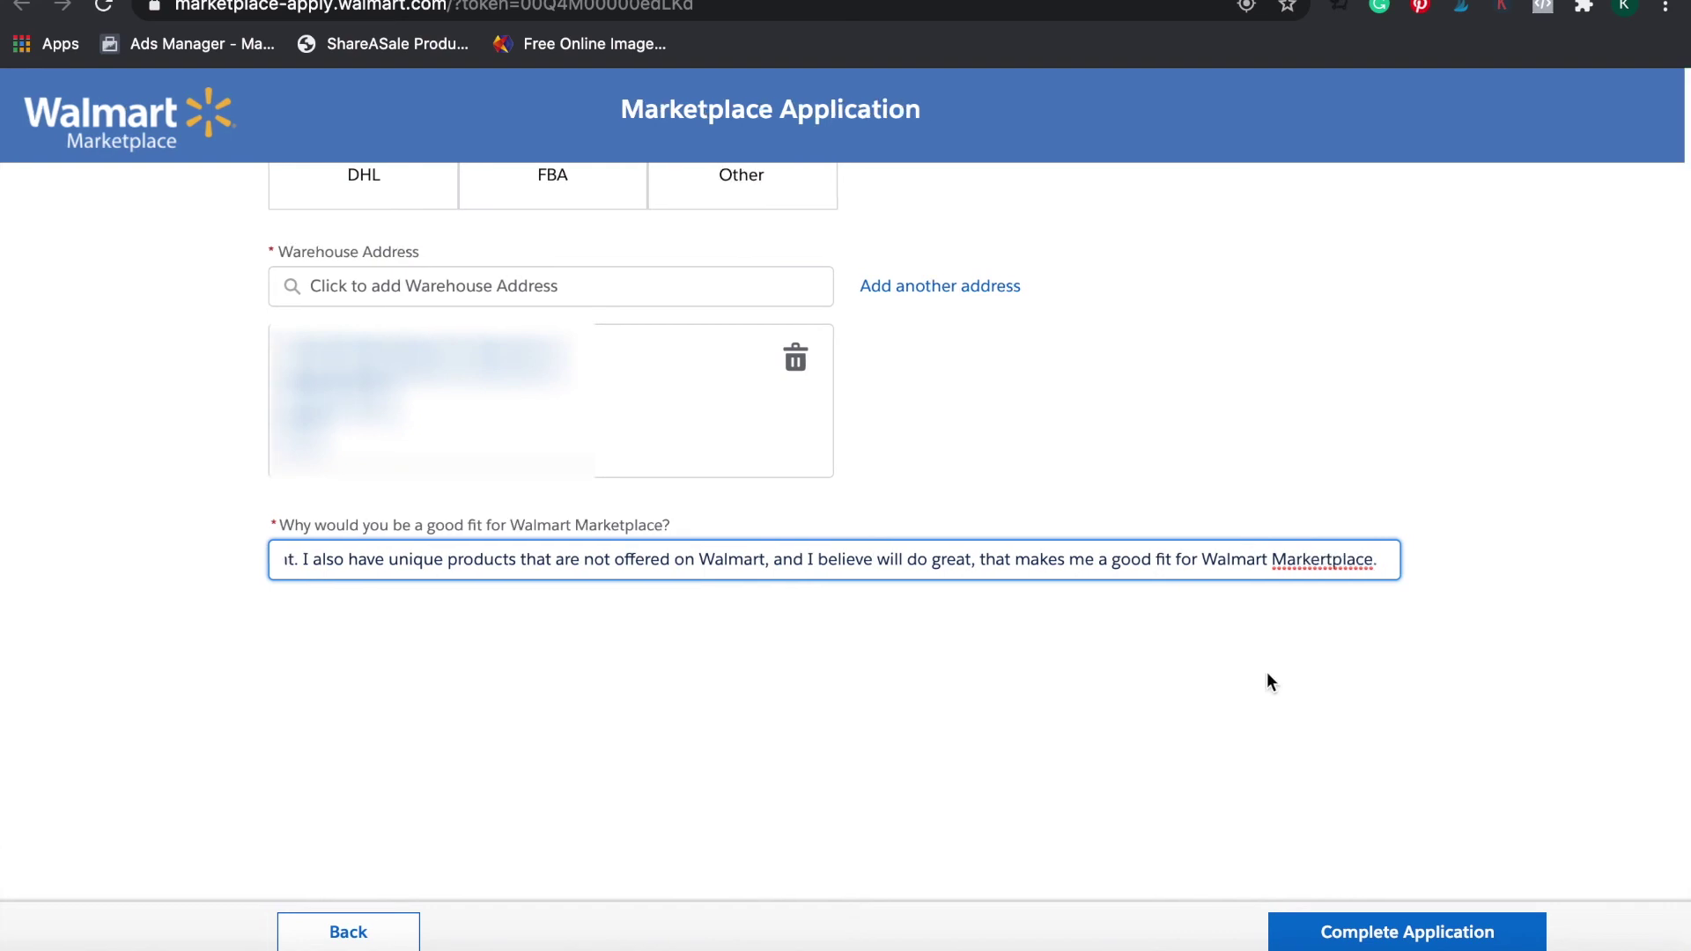
click(1436, 932)
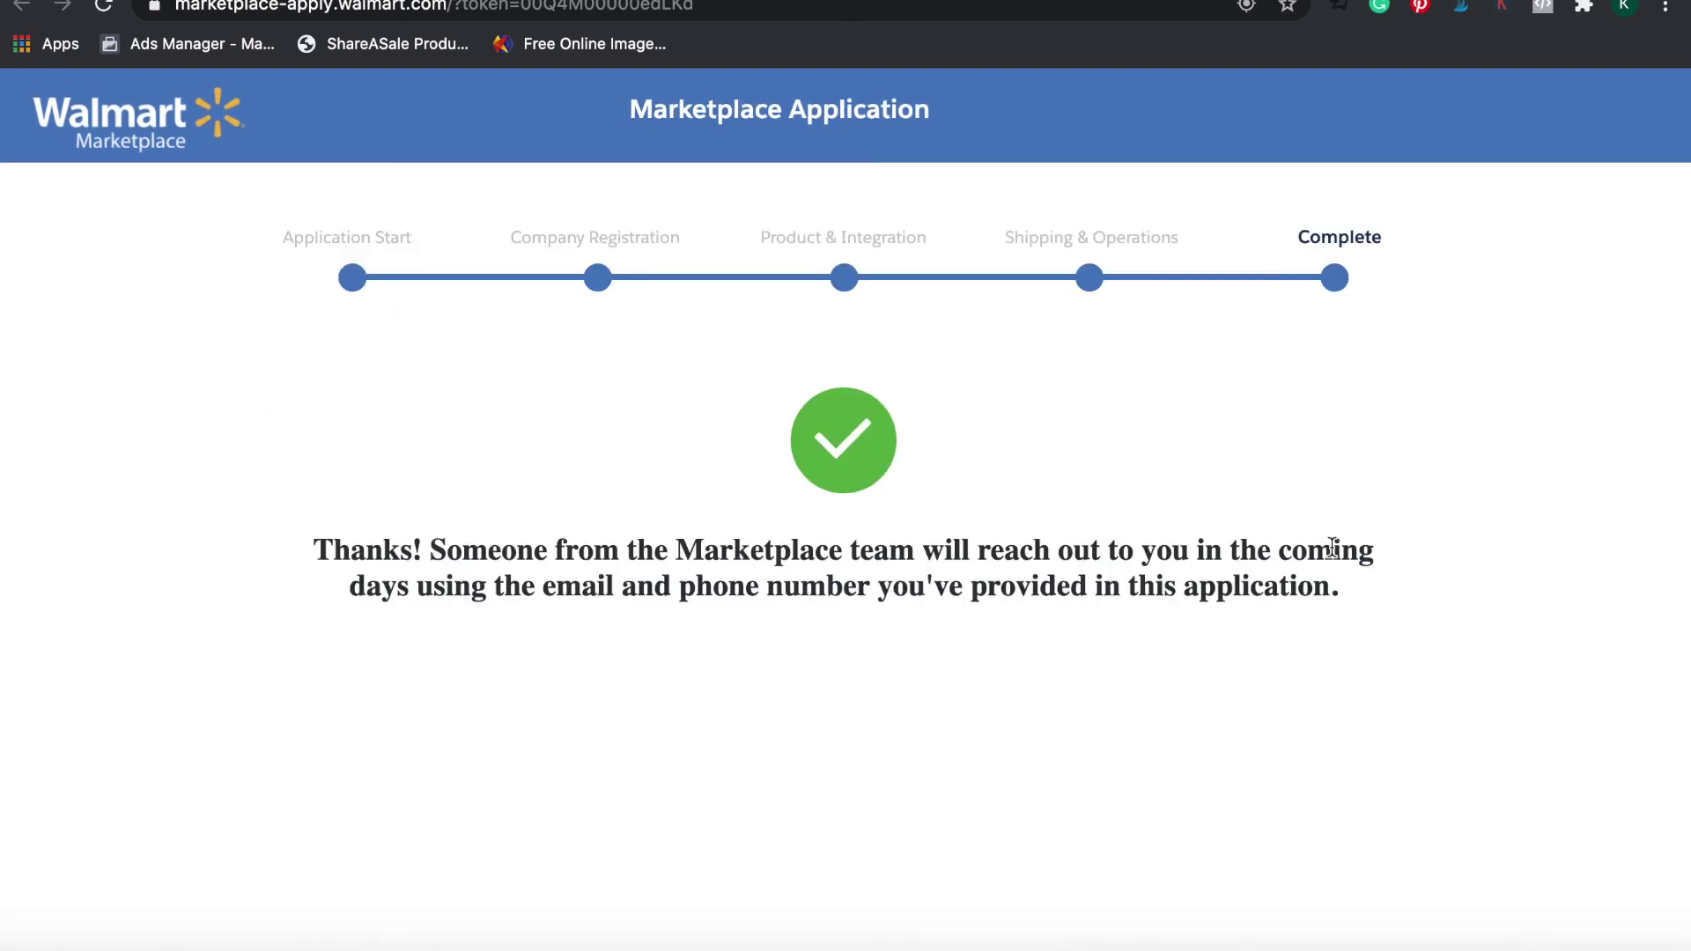